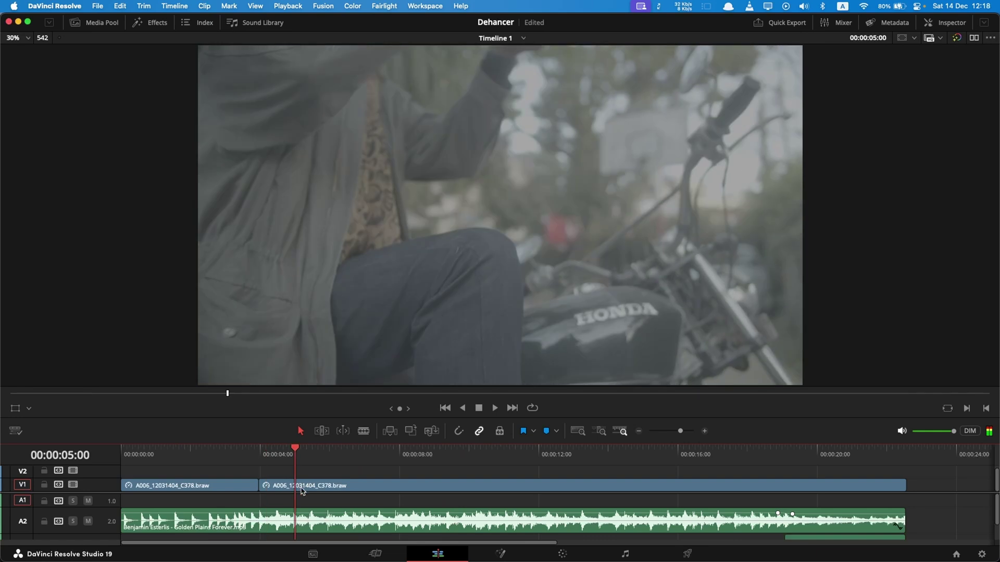
- On the Color page, put both timeline clips into a new group named Blackmagic
click(580, 553)
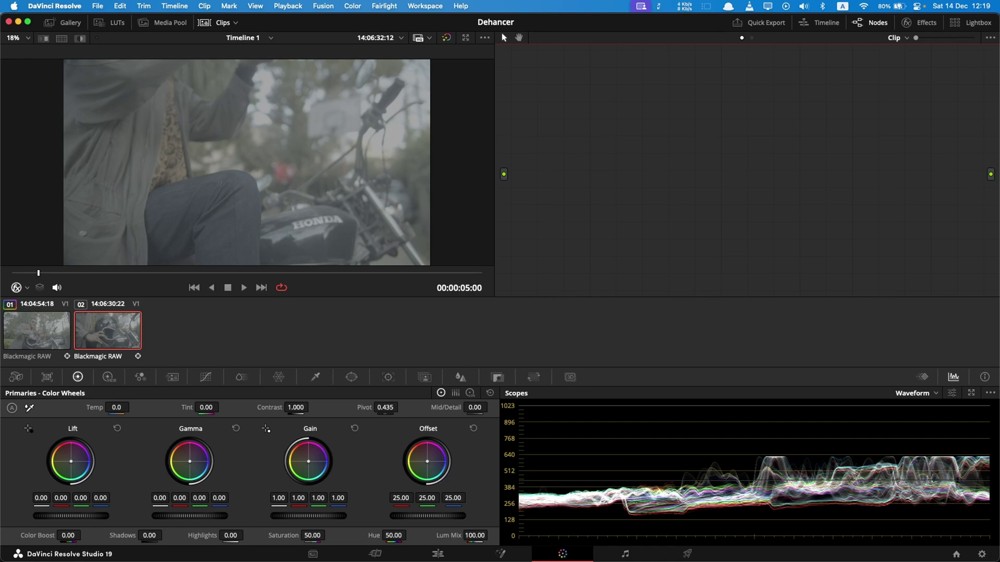
shift+click(47, 336)
right_click(96, 333)
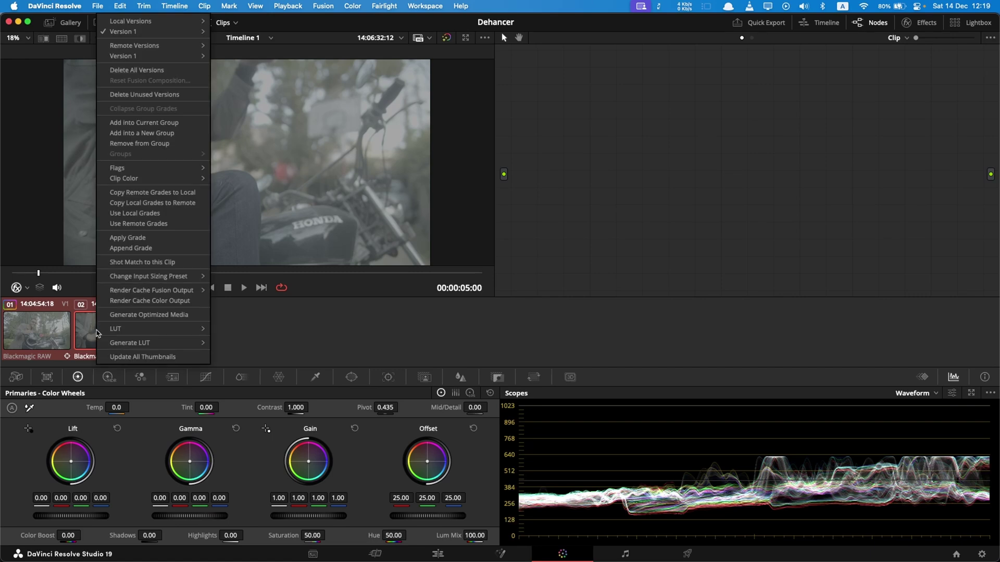
click(174, 133)
text(B)
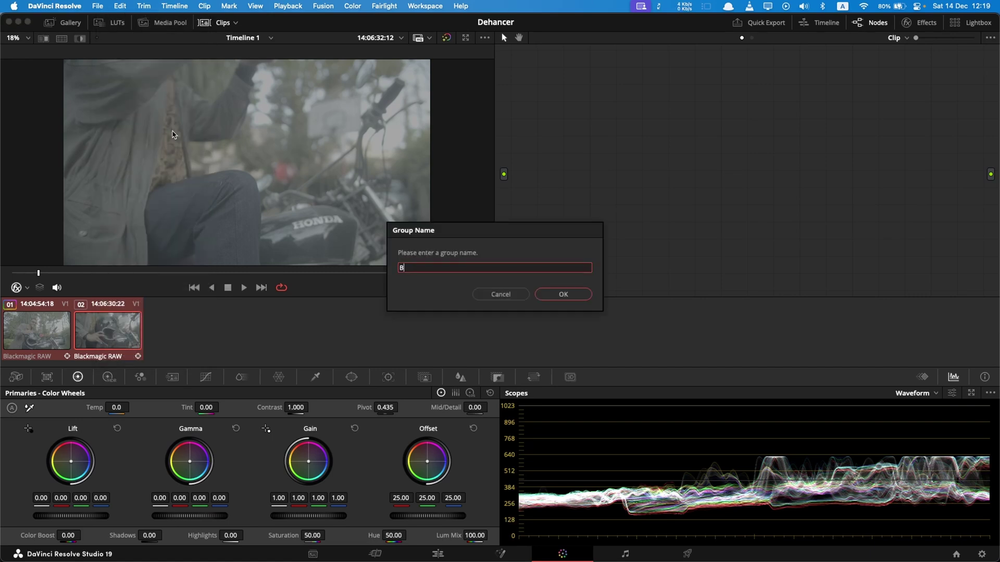
text(lackmagic)
key(Return)
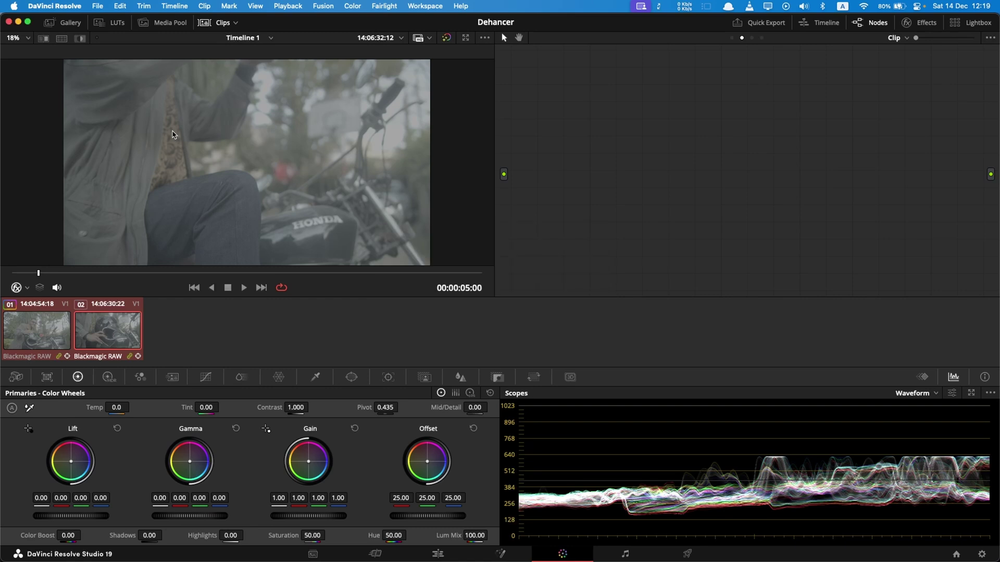
- Switch the node graph to Group Post-Clip with the second clip as the current shot
click(751, 38)
click(87, 333)
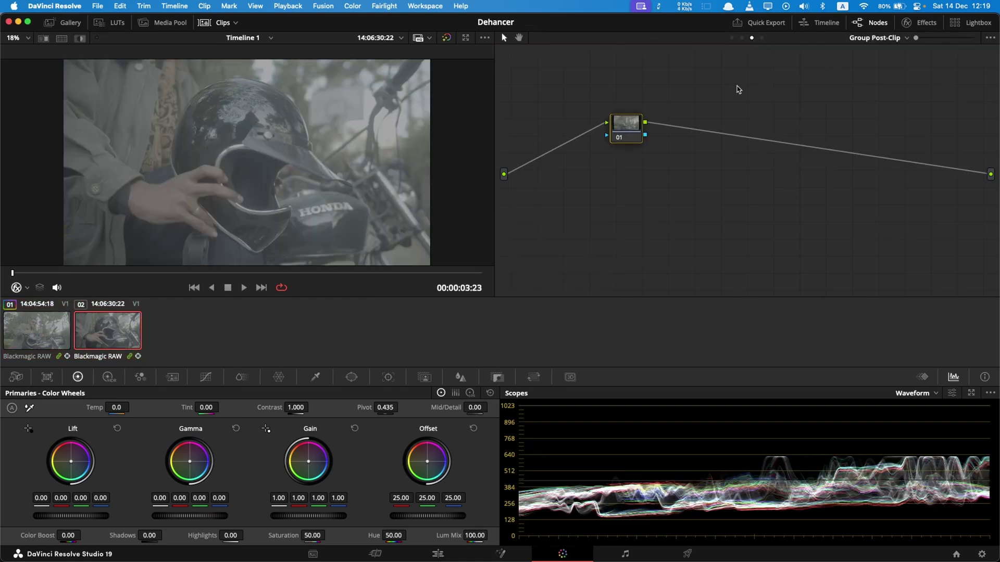
- Try raising the contrast to 1.320 on the group's post-clip node
drag(290, 408, 294, 407)
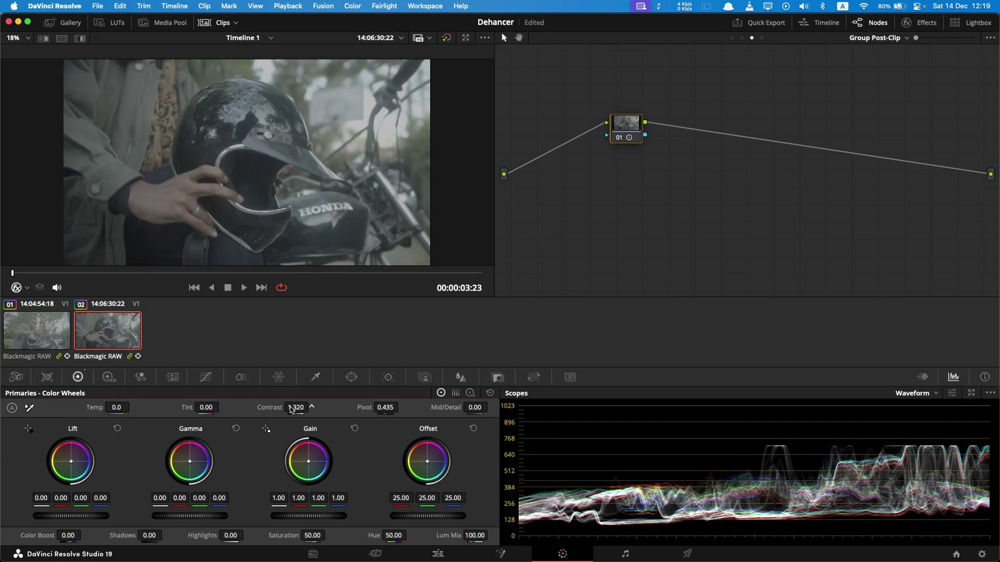
key(Up)
click(90, 334)
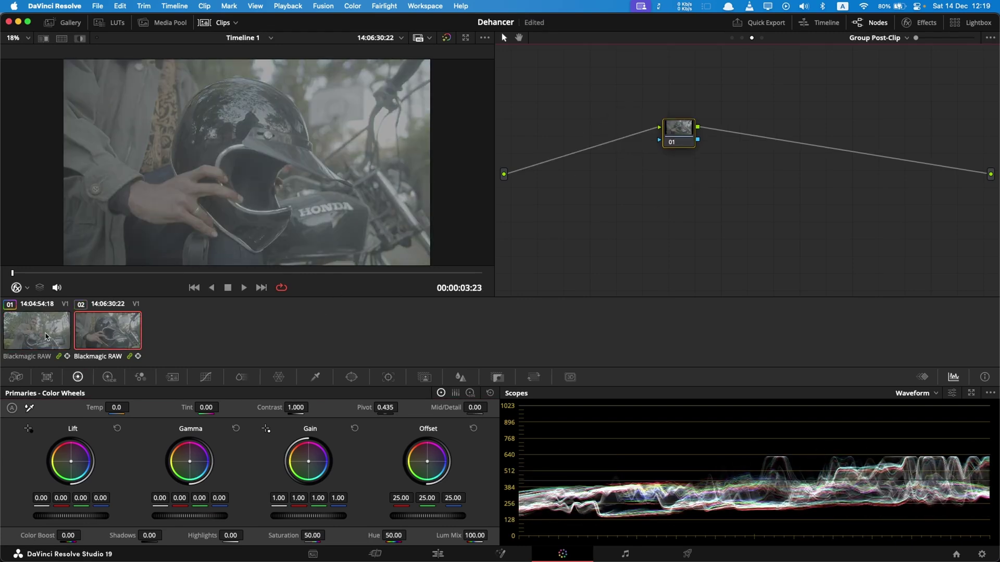
- Scrub to the shot of the seated rider, search the effects for "color space" and apply Color Space Transform to the post-clip node
drag(222, 272, 262, 273)
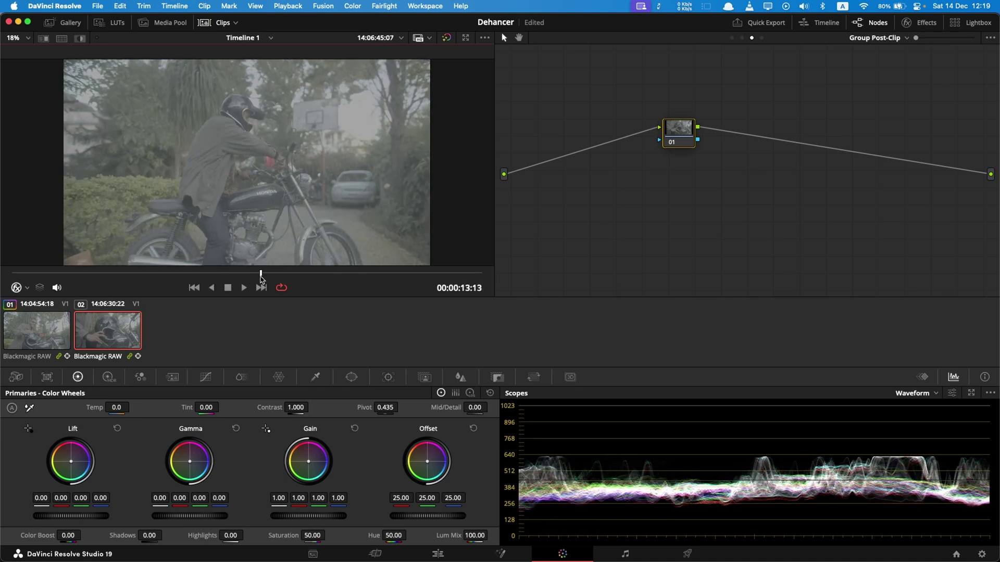
drag(686, 135, 606, 142)
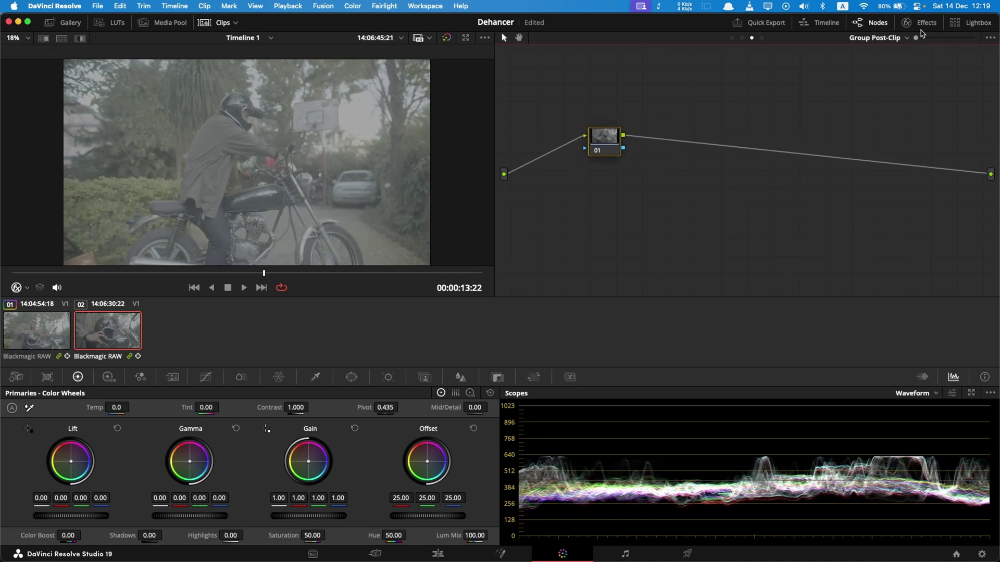
click(923, 22)
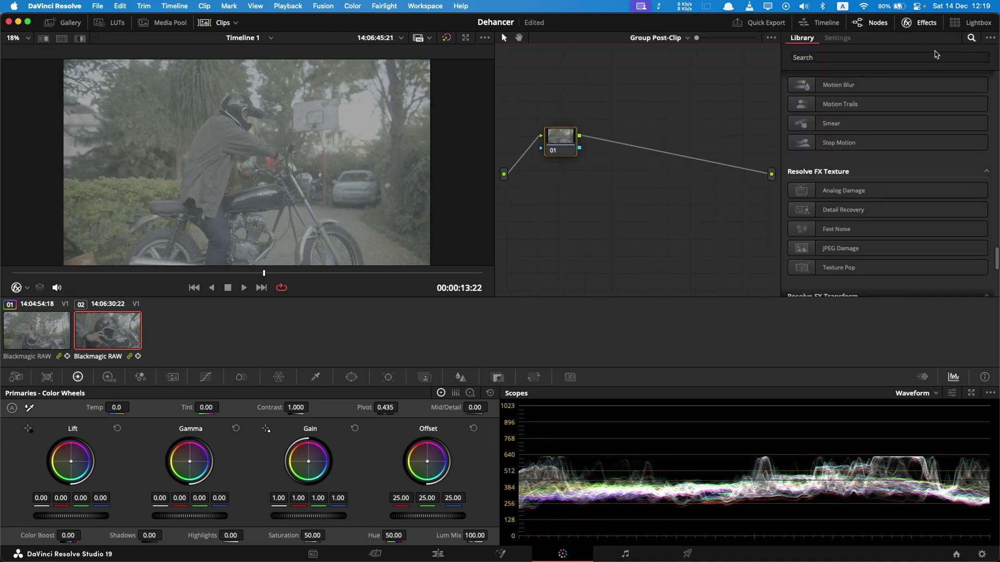
click(969, 39)
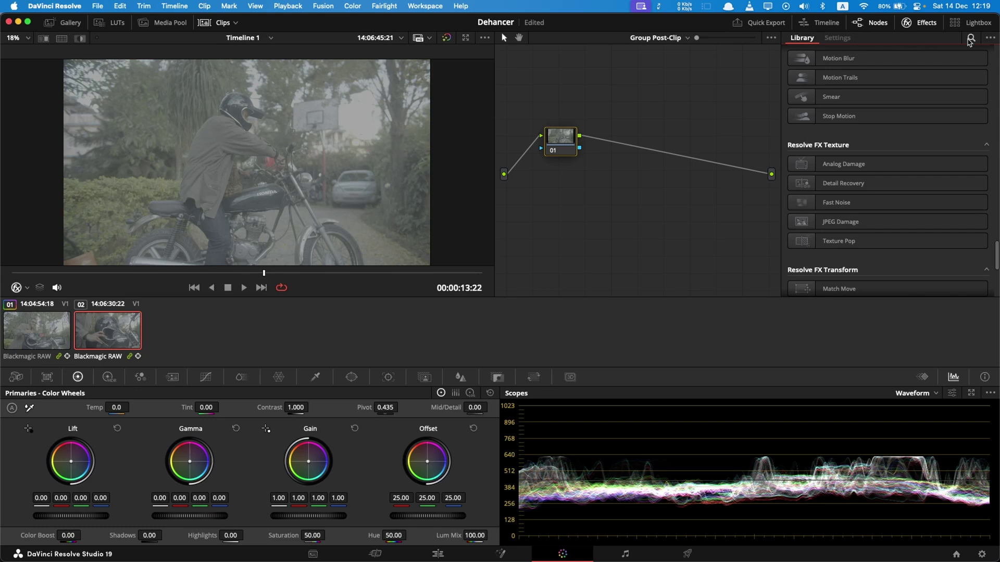
click(968, 40)
text(col)
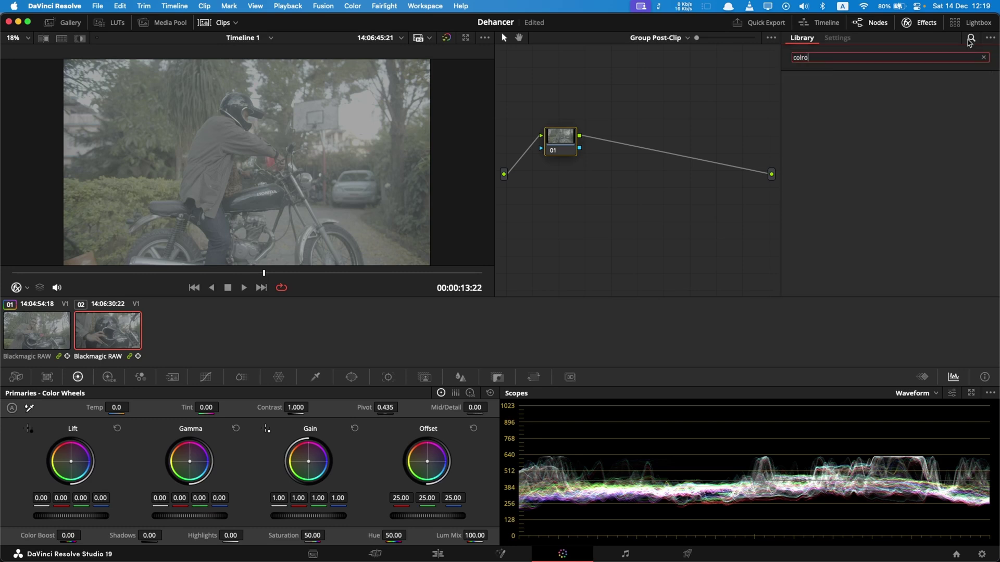
text(or space)
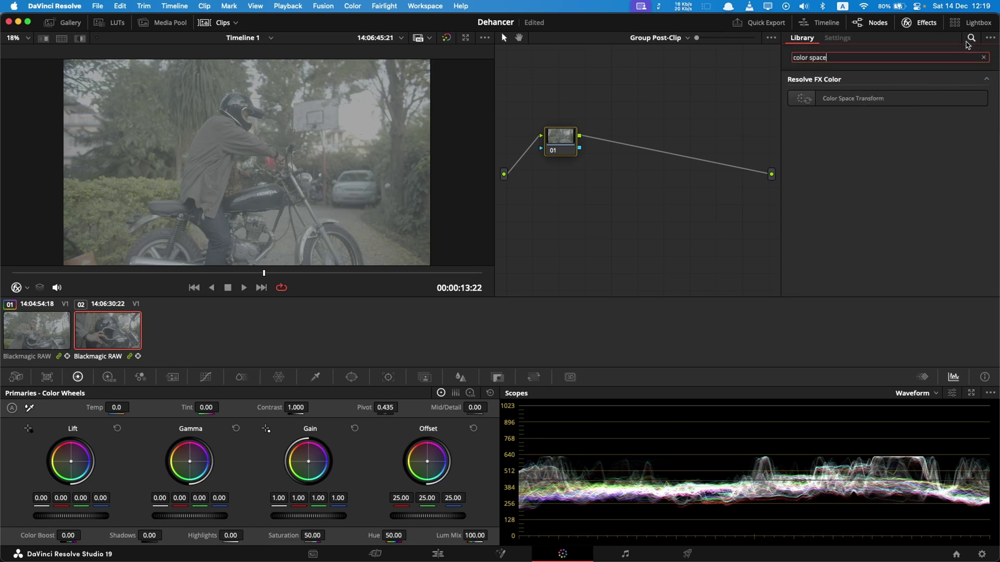
drag(853, 99, 562, 140)
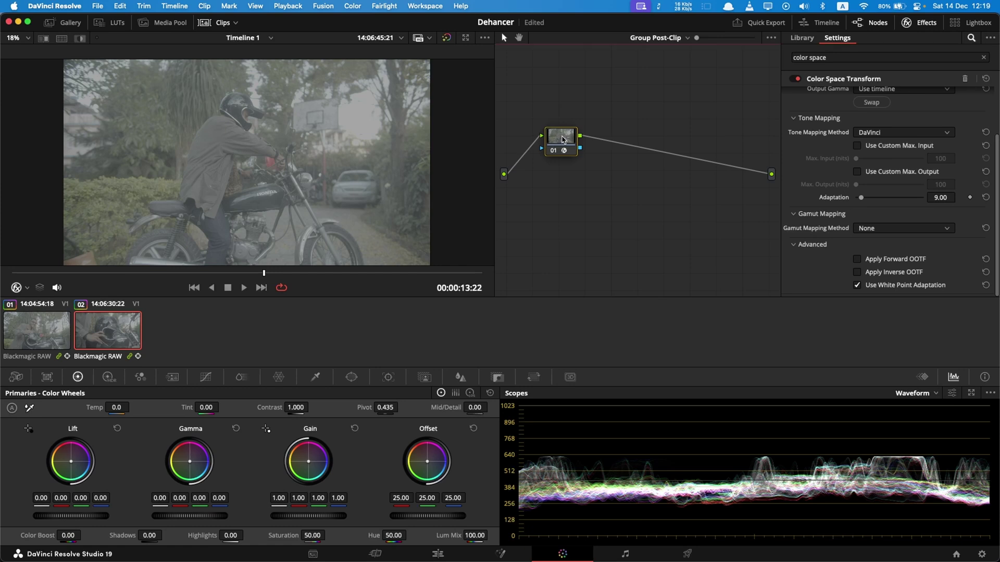
- Set the transform's input color space to Blackmagic Design Wide Gamut Gen 4 / 5 and input gamma to Blackmagic Design Film Gen 5
scroll(844, 191, up, 3)
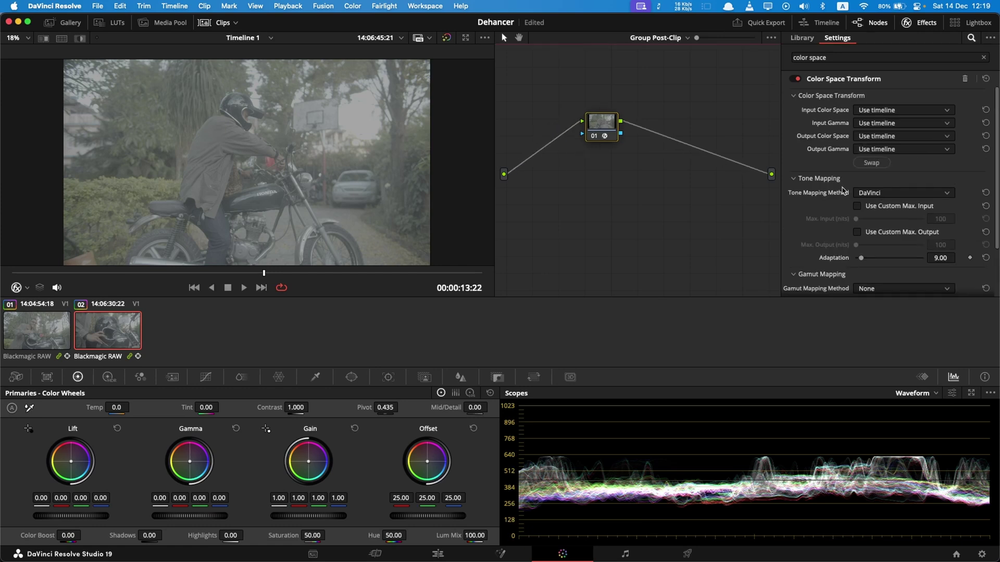
click(885, 111)
scroll(932, 208, down, 5)
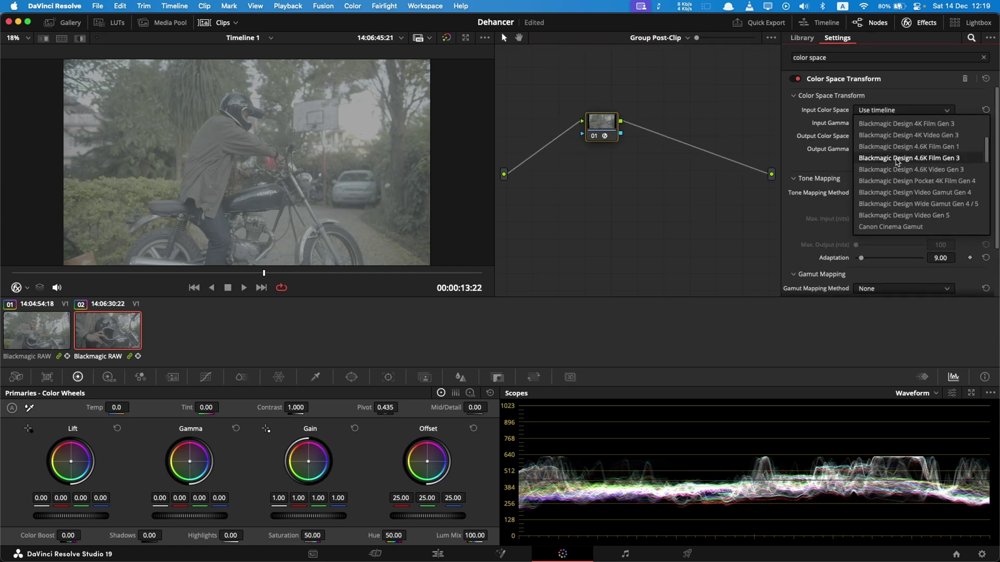
click(932, 204)
click(919, 124)
scroll(926, 183, down, 5)
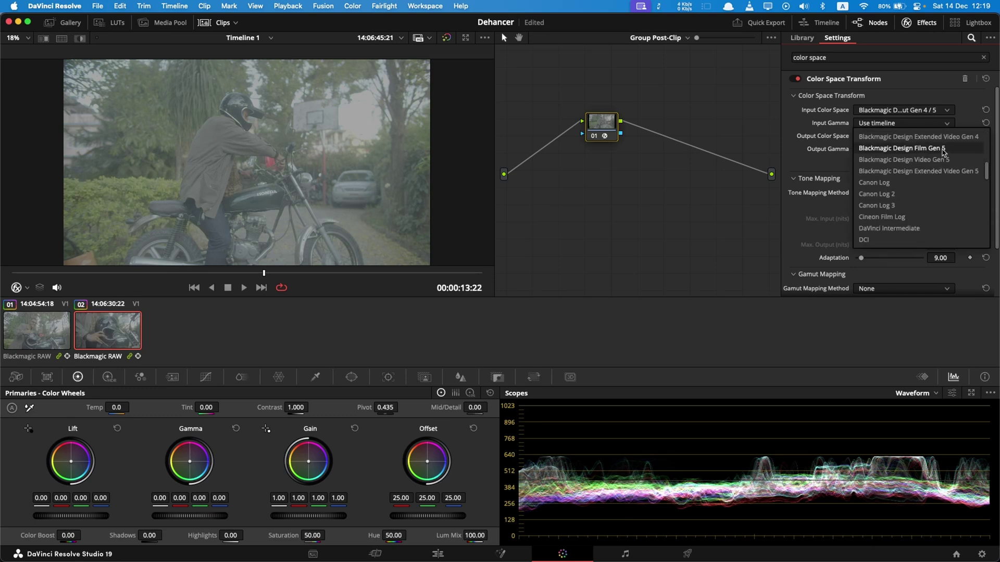
click(906, 149)
click(920, 22)
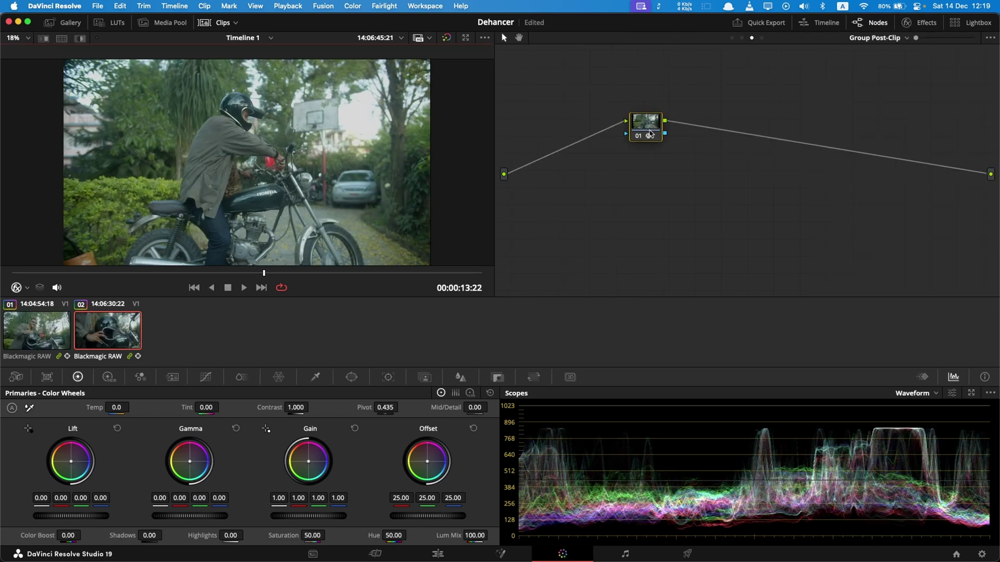
- Label the Color Space Transform node CST and add a serial node with raised contrast after it
drag(649, 133, 708, 141)
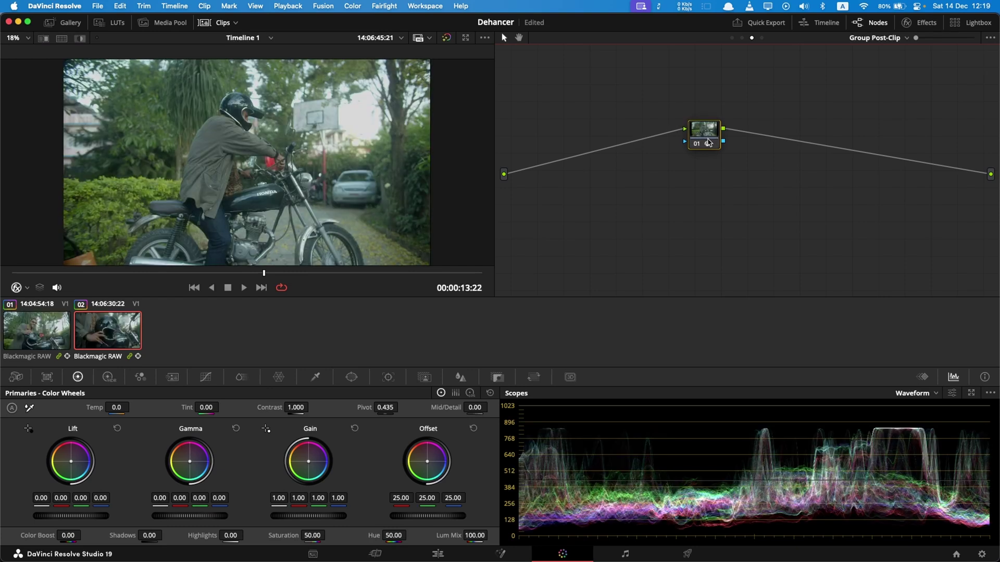
right_click(708, 138)
click(730, 156)
key(alt+s)
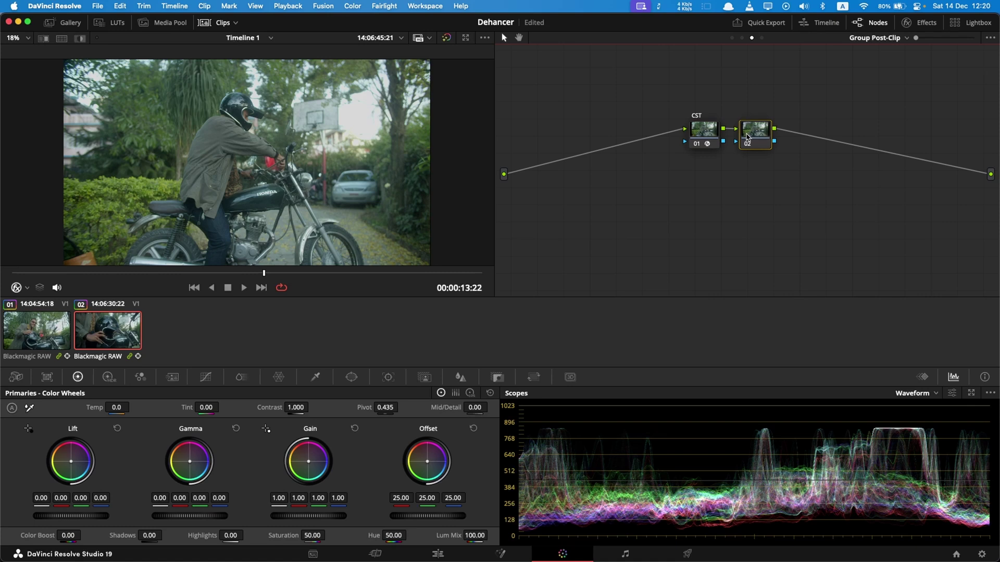
drag(290, 408, 311, 407)
- Insert a node before CST and, guided by the vectorscope, shift its Offset to about 26.6 red, 24.0 green and 24.5 blue
key(shift+s)
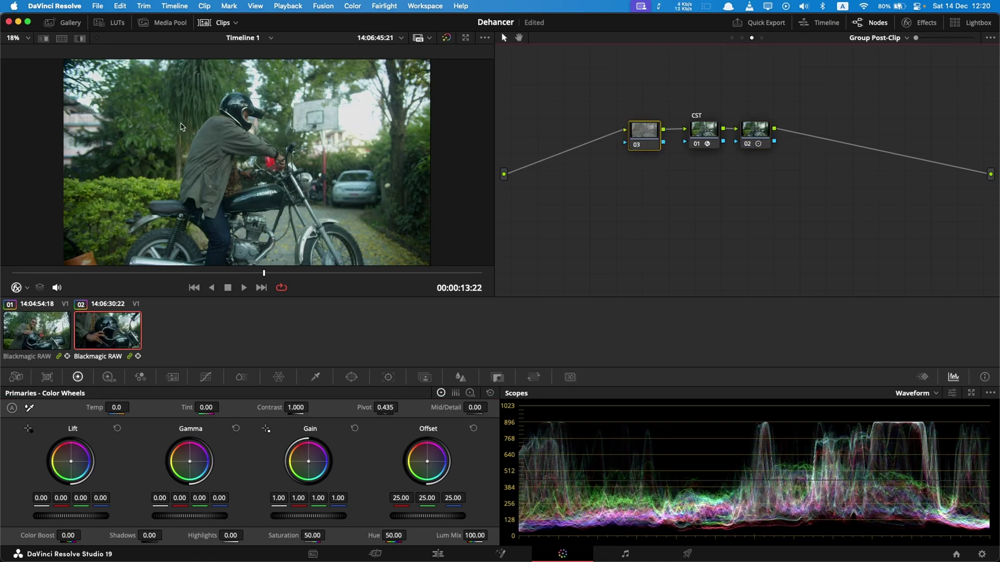
click(919, 394)
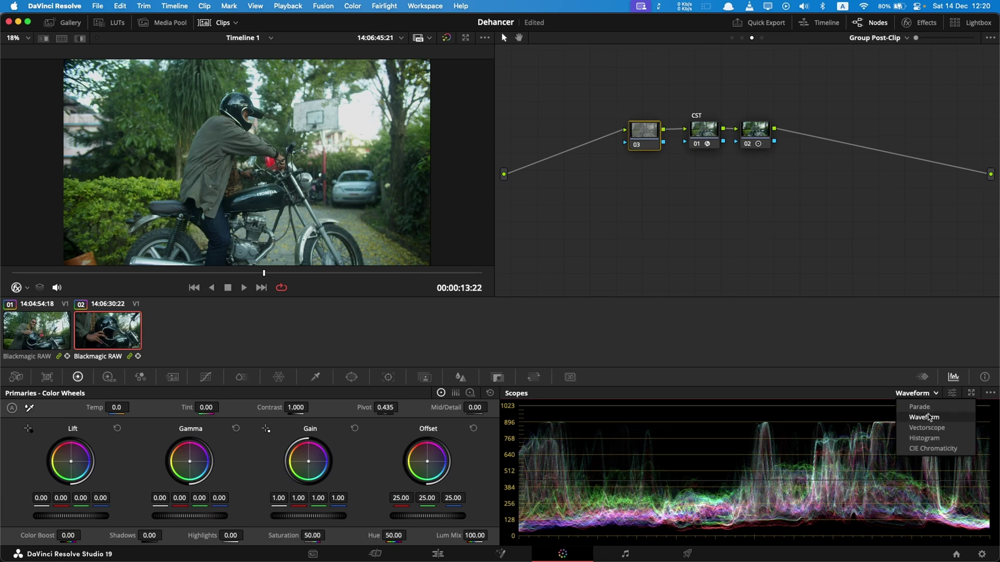
click(930, 427)
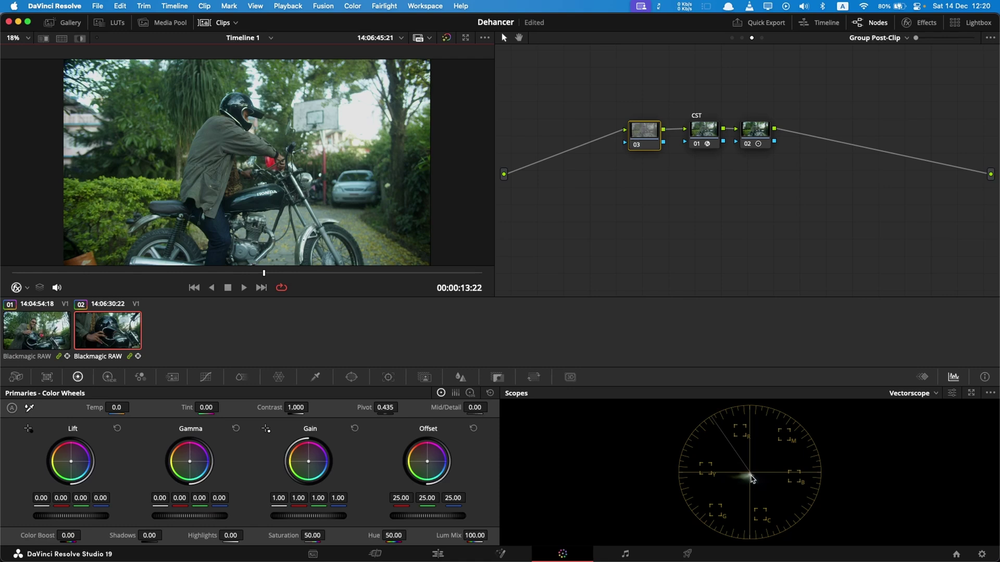
drag(428, 464, 425, 460)
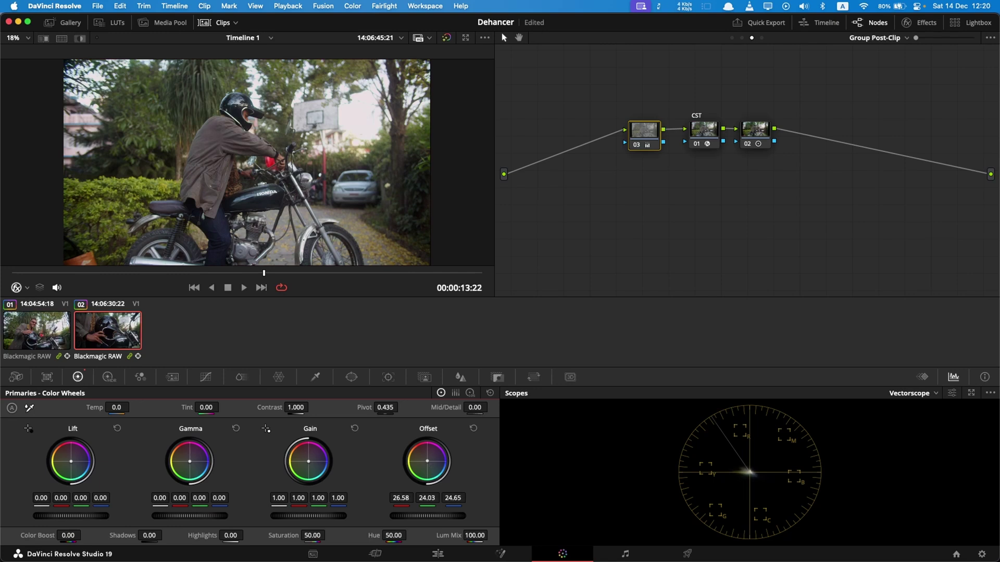
- Compare the rider shot with the Offset balance node repeatedly disabled and enabled
key(ctrl+d)
key(ctrl+d)
key(ctrl+d)
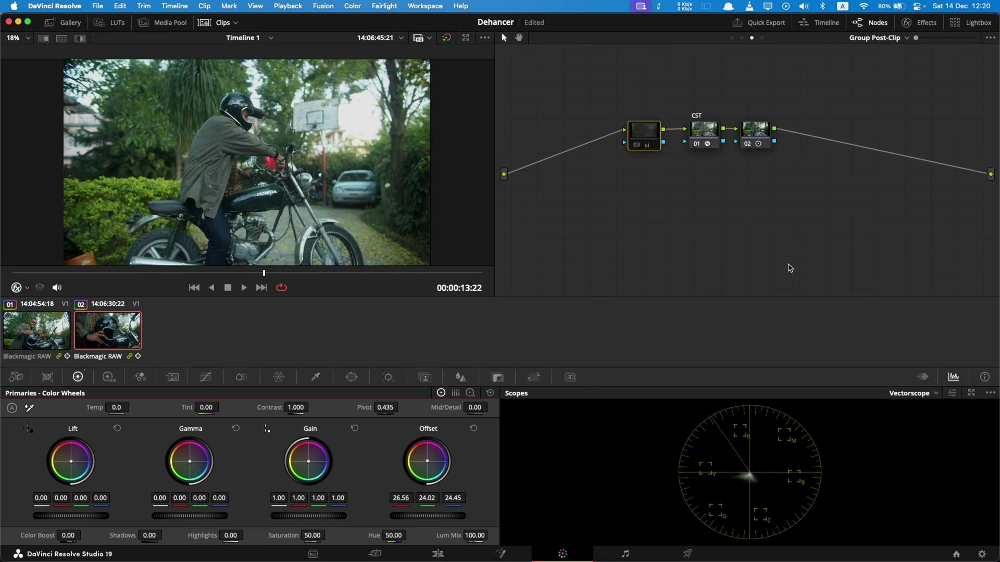
key(ctrl+d)
key(ctrl+d)
key(ctrl+d)
key(ctrl+d)
key(ctrl+d)
key(ctrl+d)
- Examine the black fuel tank close up with the balance node off and on to judge its color cast
scroll(261, 206, up, 3)
scroll(335, 129, up, 5)
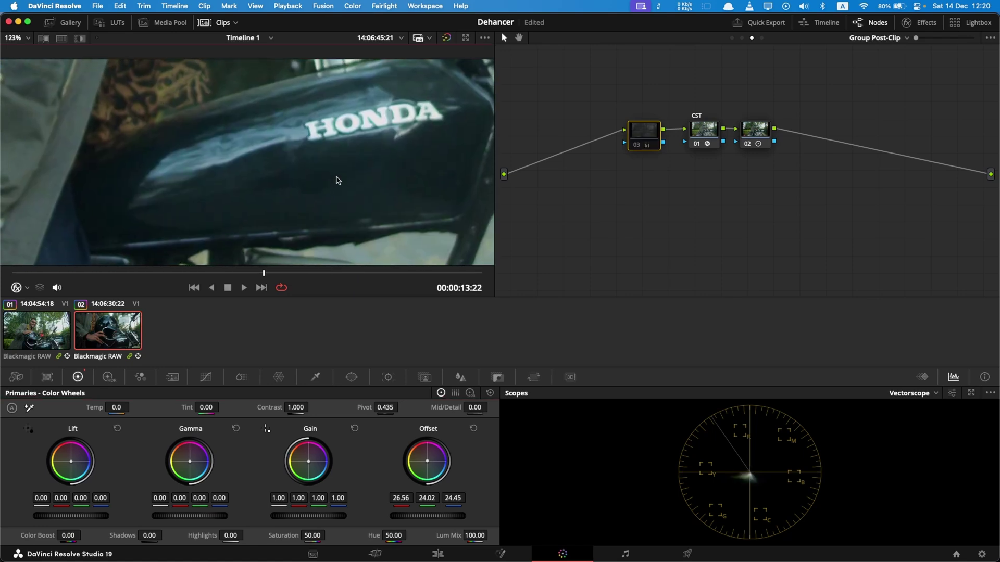
key(ctrl+d)
key(ctrl+d)
key(ctrl+d)
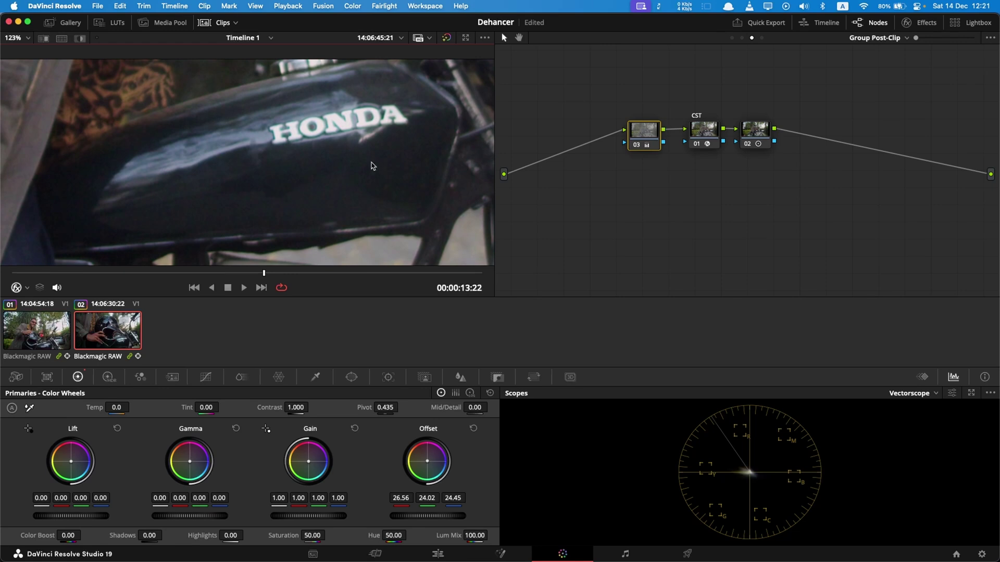
key(ctrl+d)
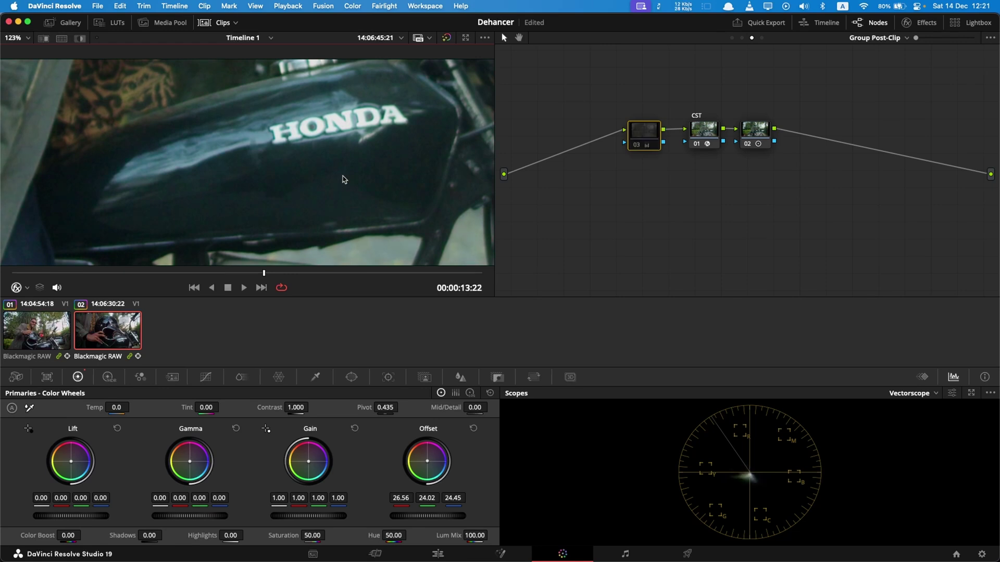
key(ctrl+d)
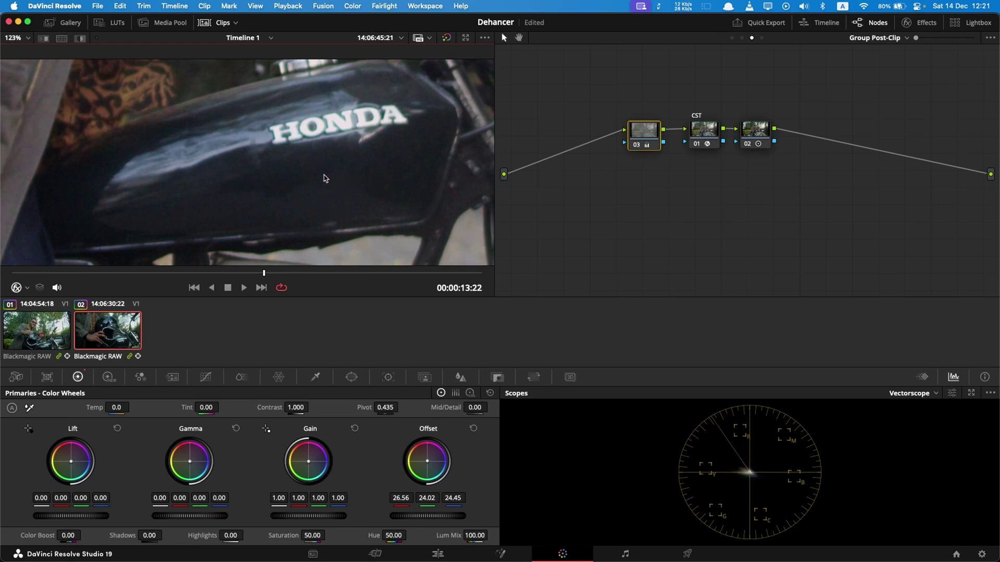
- Change the scope to Waveform and refine the balance node's Offset to 26.31 red, 24.02 green and 24.70 blue
click(912, 393)
click(917, 399)
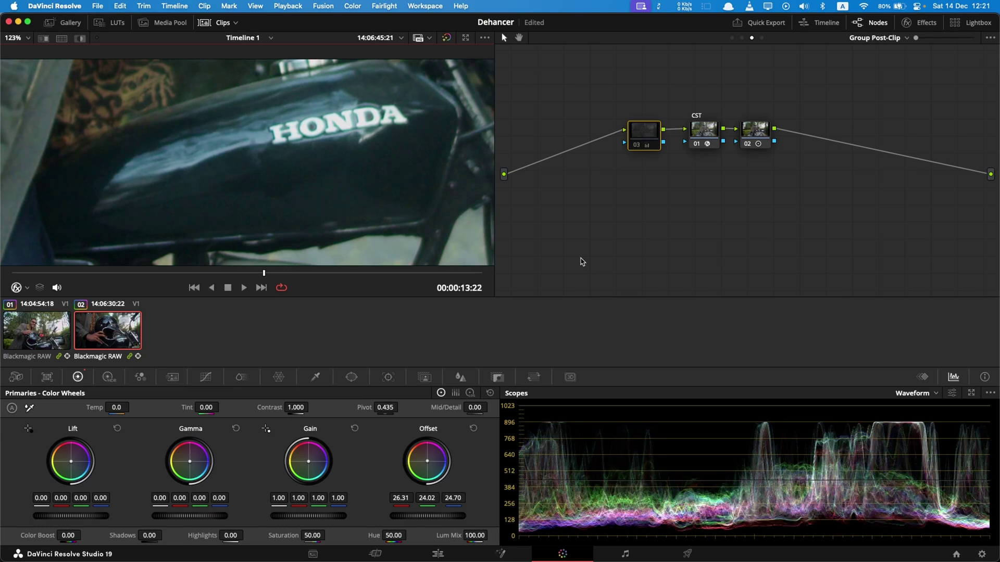
- Label the Offset correction node "RGB Balance"
right_click(653, 134)
click(667, 151)
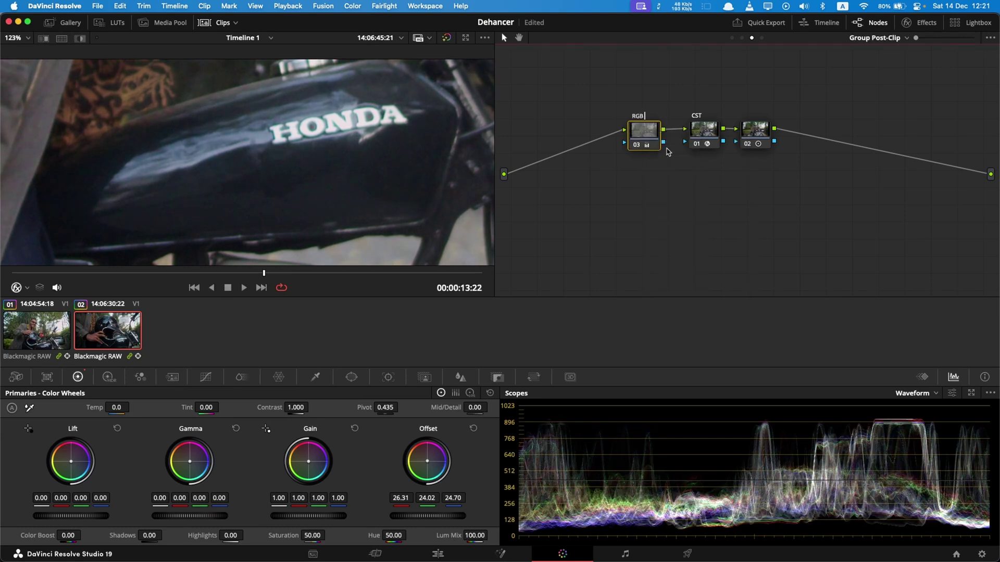
text(RGB Balance)
key(Return)
- Fit the whole frame in the viewer and compare the first clip with the RGB Balance node off and on
click(19, 38)
click(31, 112)
click(52, 332)
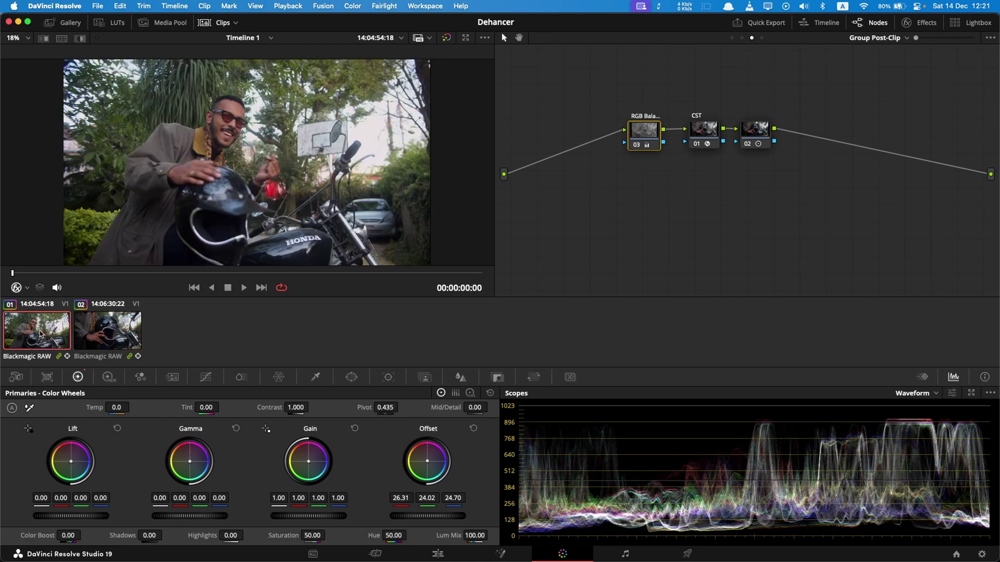
key(ctrl+d)
key(ctrl+d)
key(ctrl+d)
key(ctrl+d)
- Scrub the second clip to the wide motorcycle shot and space the RGB Balance, CST and contrast nodes evenly in the graph
key(ctrl+z)
click(114, 324)
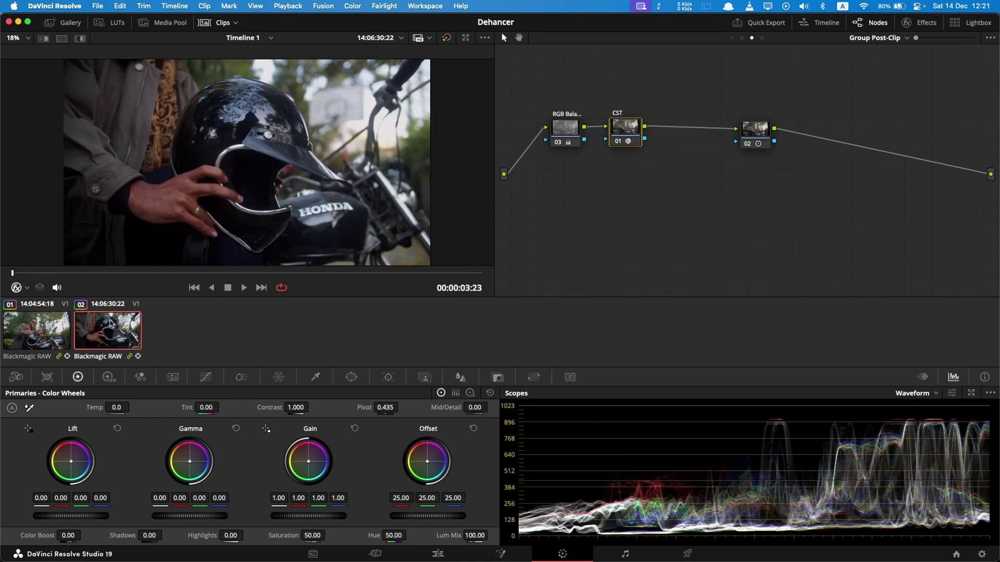
drag(160, 275, 382, 283)
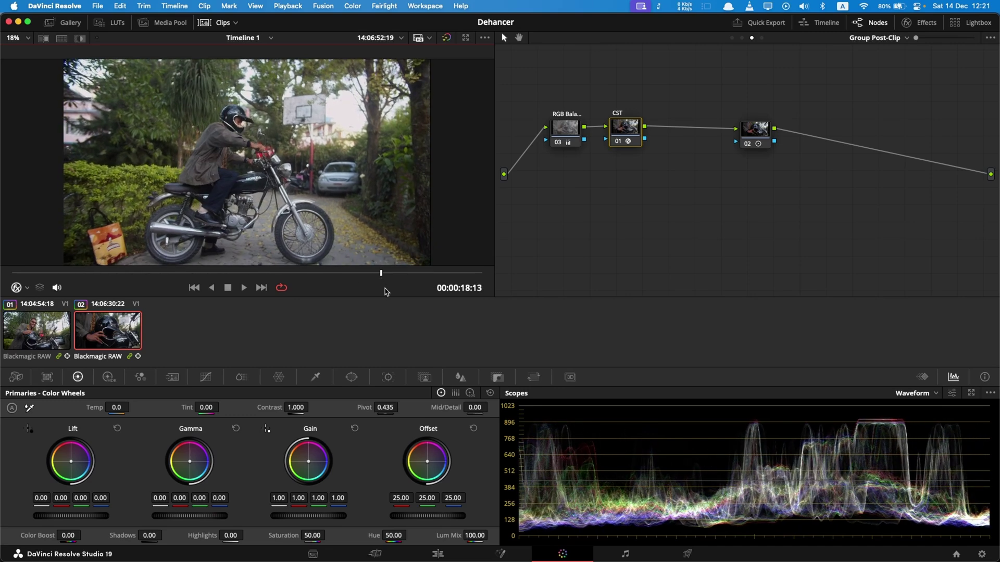
key(ctrl+z)
key(ctrl+z)
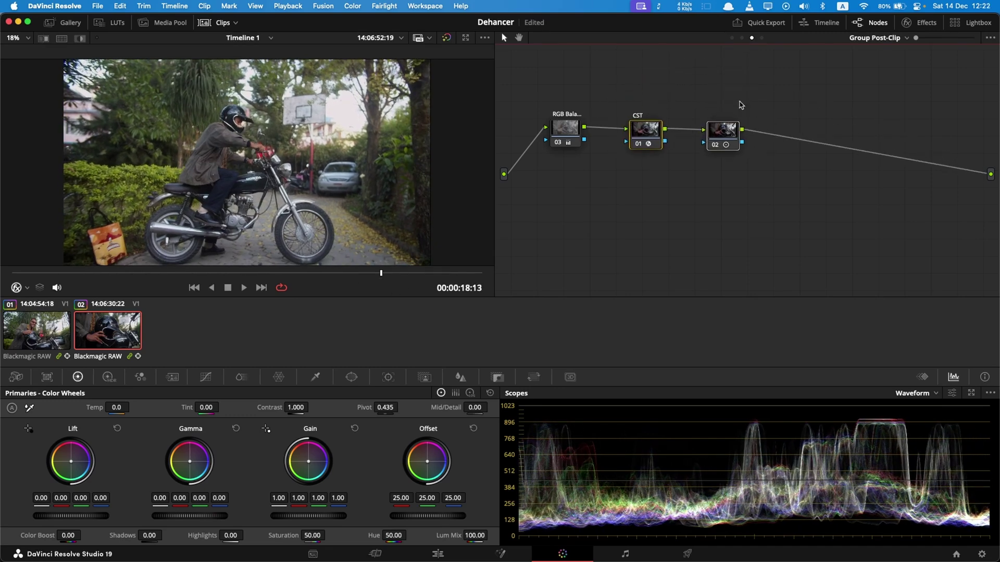
- Undo the last node move, add a corrector node and connect it between RGB Balance and the output, bypassing the CST and contrast nodes
key(ctrl+z)
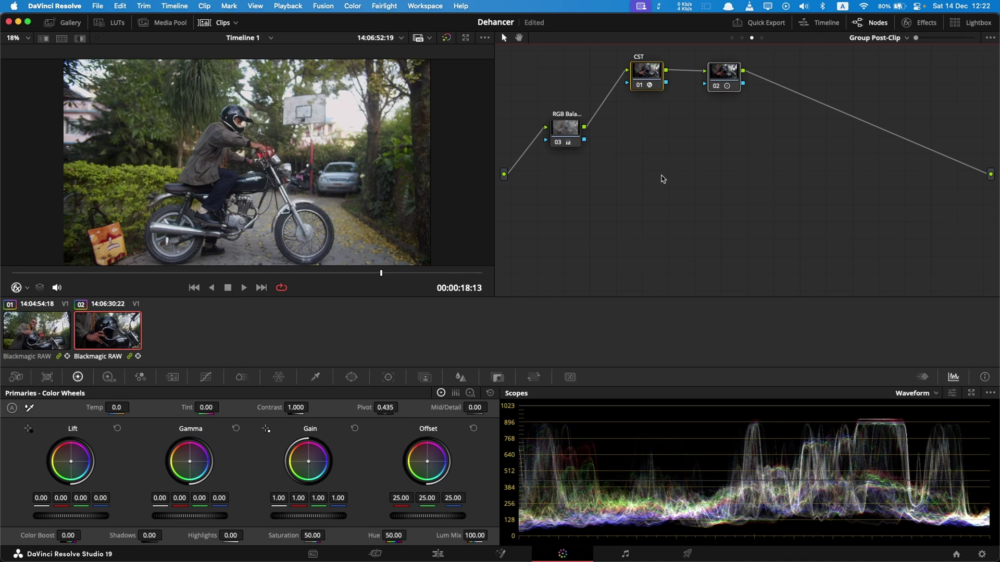
right_click(663, 178)
mouse_move(707, 205)
click(804, 206)
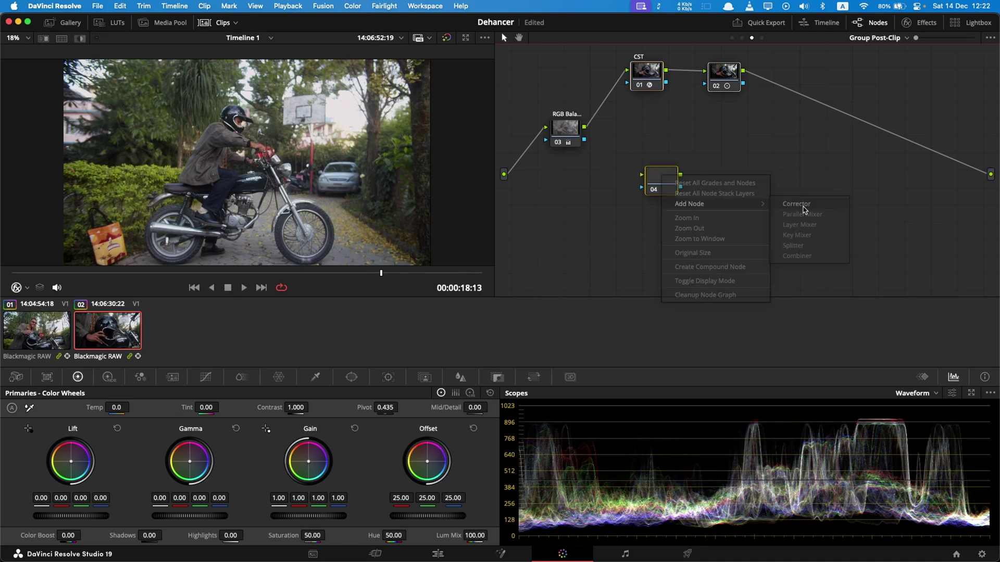
drag(662, 185, 670, 147)
drag(584, 127, 989, 175)
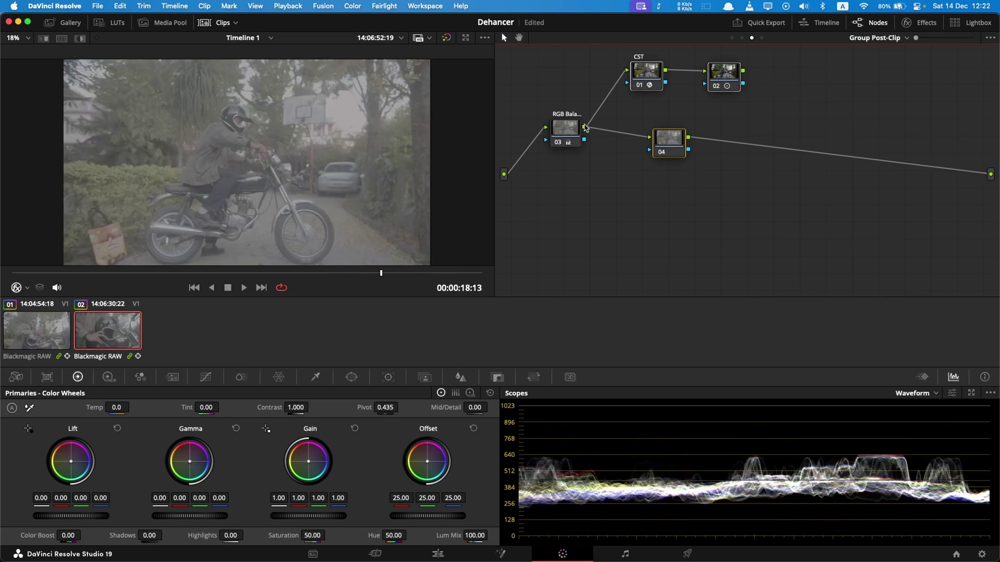
- Disconnect the CST node from RGB Balance and arrange RGB Balance and the new node in their own row below the CST and contrast nodes
drag(608, 104, 579, 95)
drag(560, 134, 560, 147)
drag(734, 96, 611, 65)
drag(686, 114, 552, 158)
mouse_move(672, 146)
mouse_down()
mouse_move(700, 161)
mouse_move(669, 160)
mouse_up()
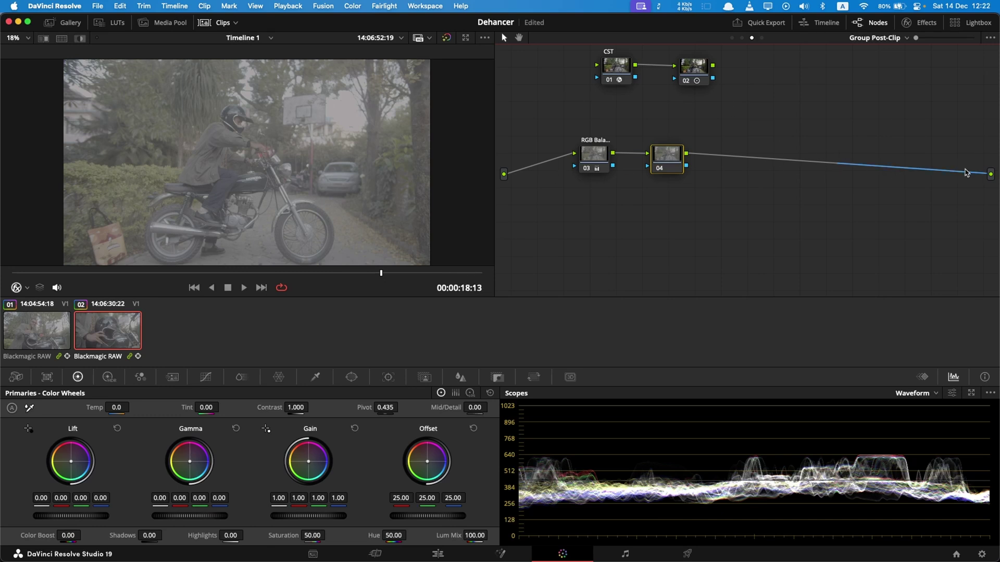
drag(756, 58, 602, 85)
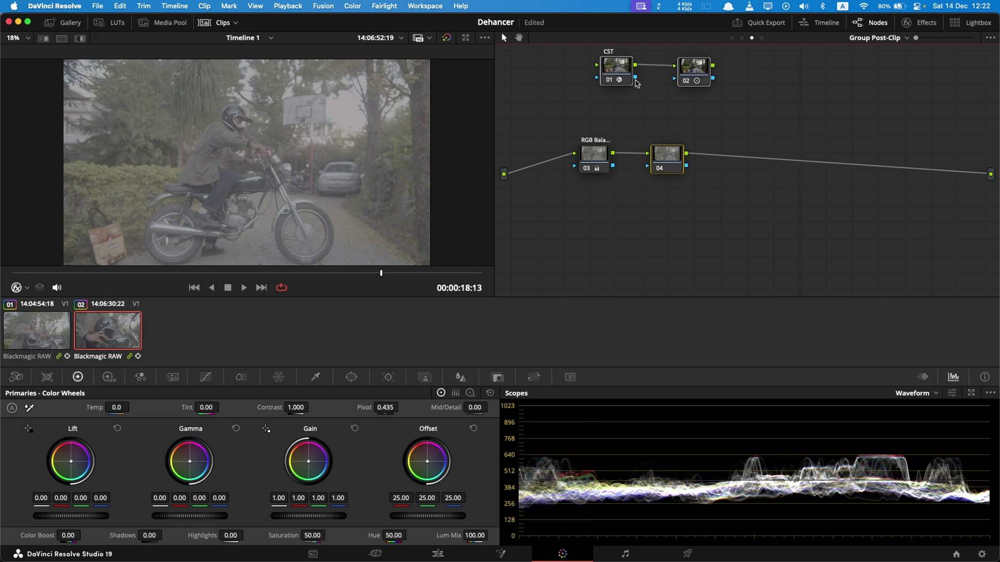
click(733, 100)
- Hide the clip thumbnails, search the effects library for "dehan" and apply Dehancer Pro 7.2.1 to node 04
click(229, 23)
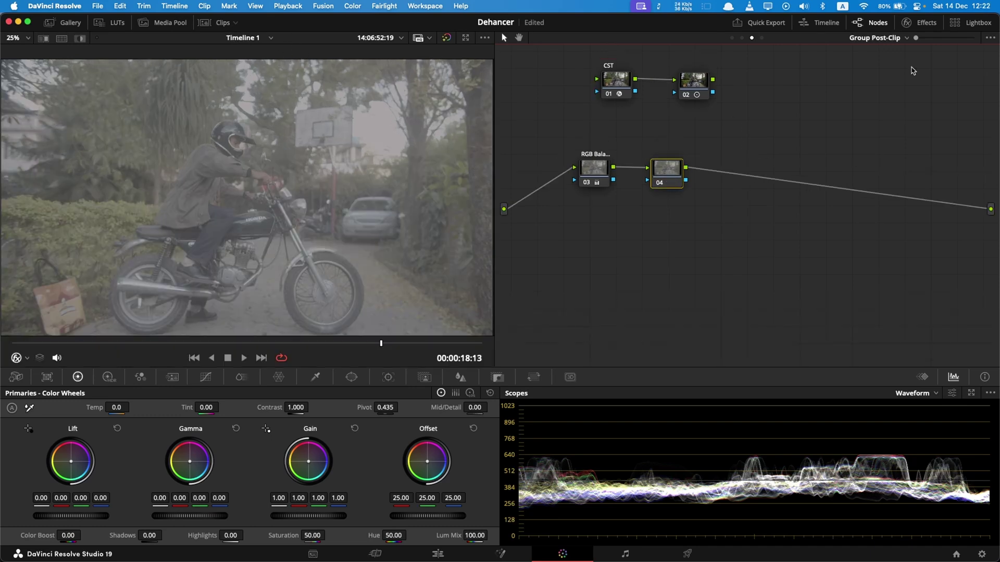
click(912, 27)
double_click(908, 53)
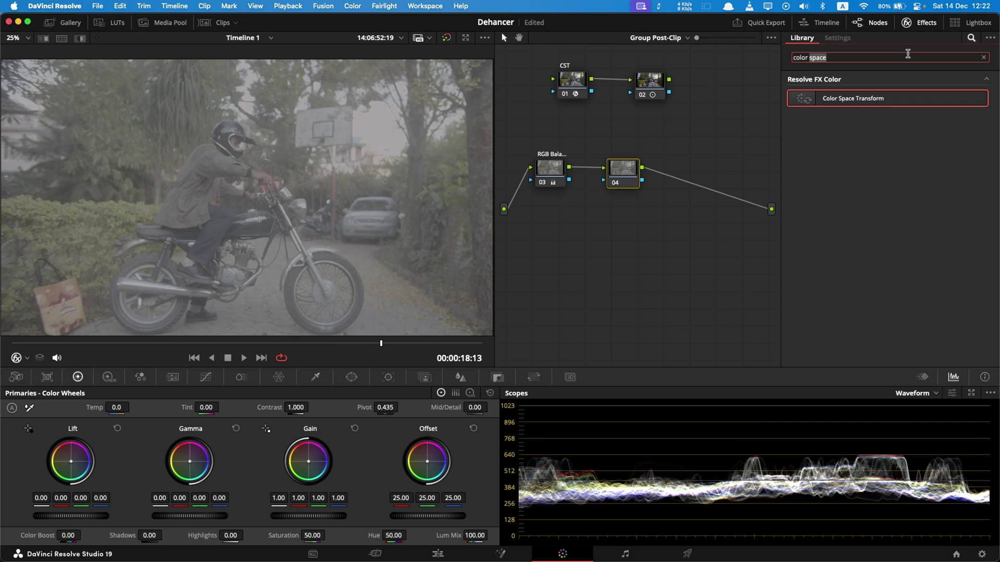
triple_click(907, 53)
text(dehan)
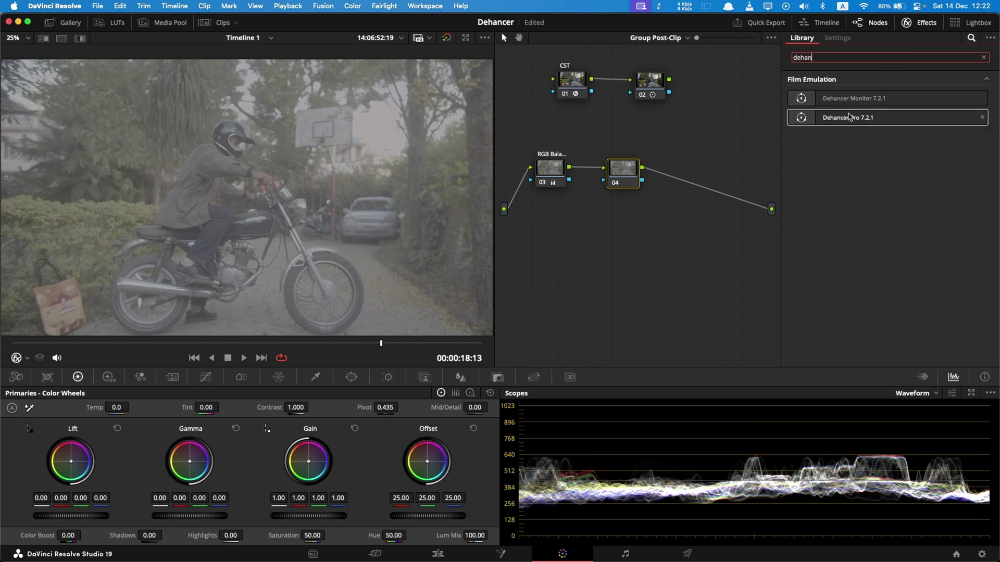
drag(852, 118, 624, 170)
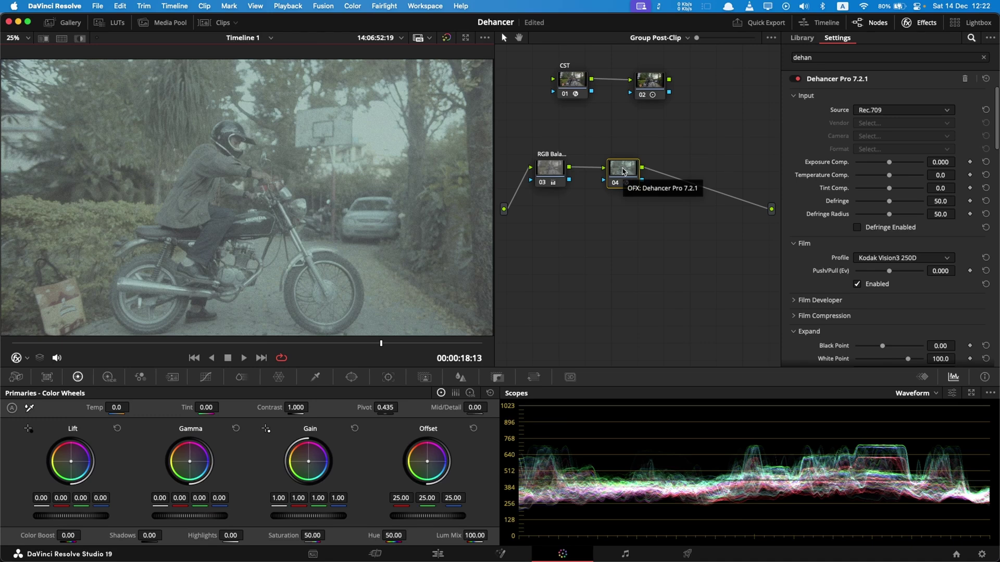
- Reposition the RGB Balance and Dehancer Pro nodes, view the result enlarged, and label node 04 "Dehancer"
drag(553, 174, 595, 178)
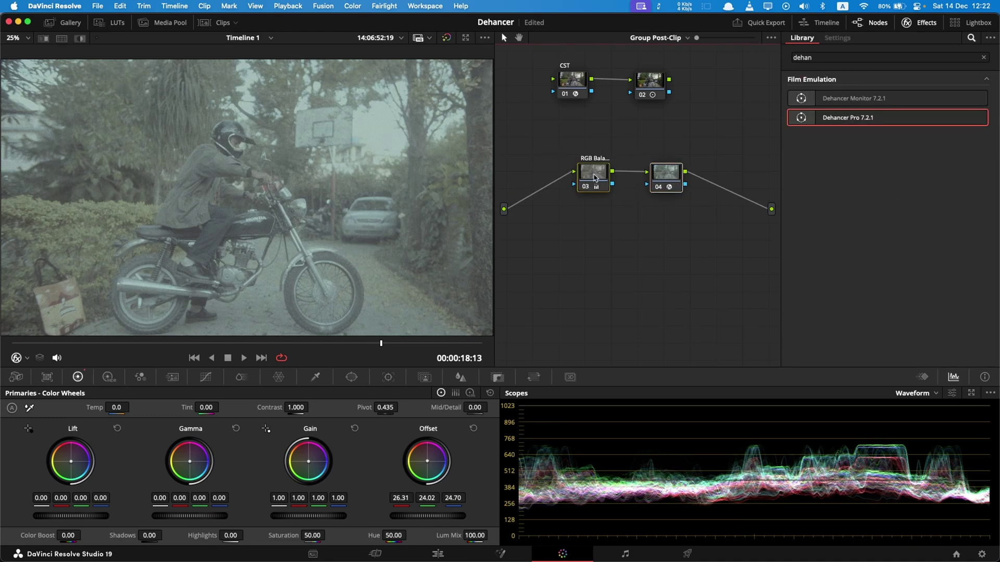
key(alt+f)
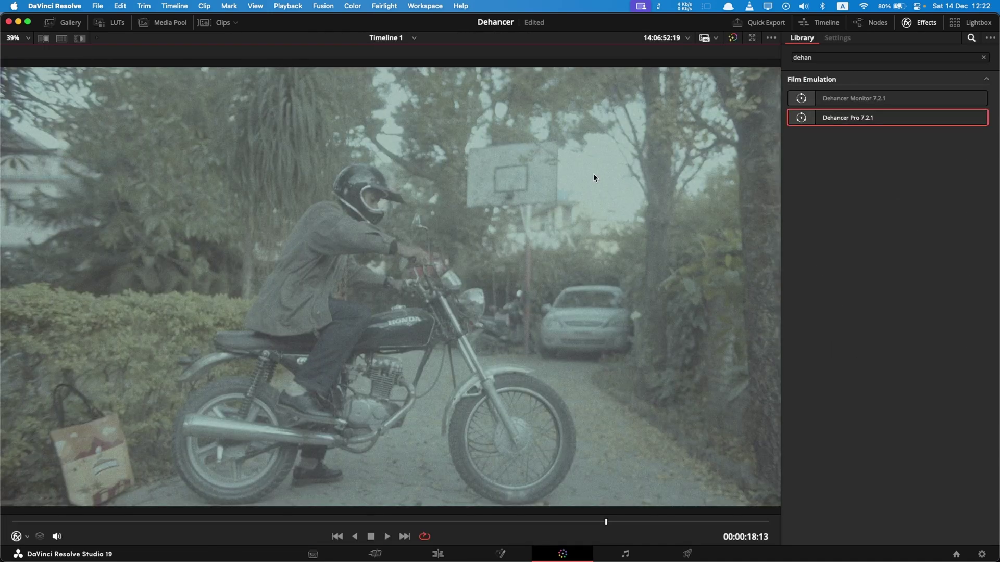
key(shift+f)
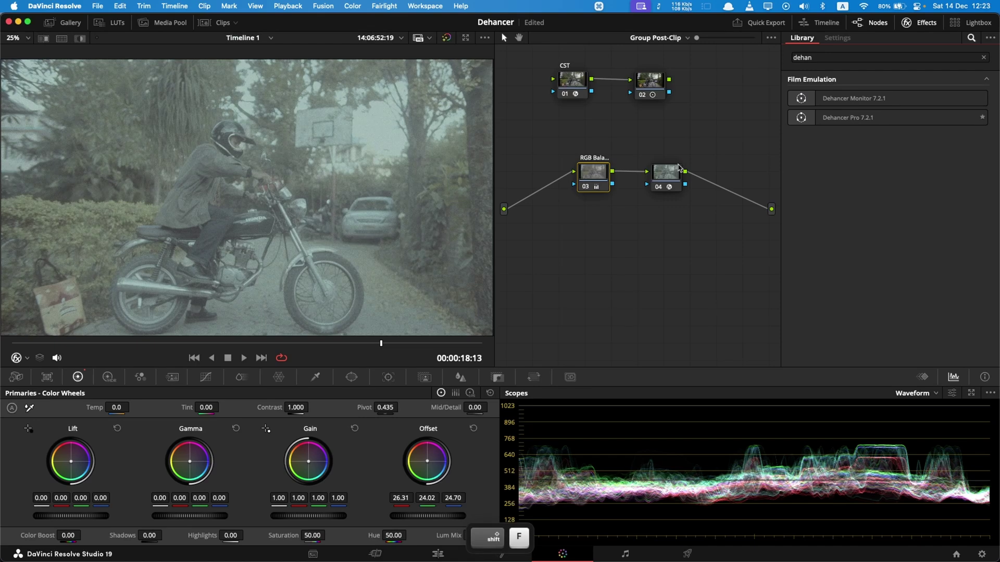
click(661, 174)
key(shift+f)
key(shift+f)
right_click(664, 178)
click(685, 195)
text(Dehancer)
key(Return)
- Switch off every Dehancer module except Print, including Film, Expand, Film Grain, Halation and Bloom, and compare the effect off and on
key(shift+f)
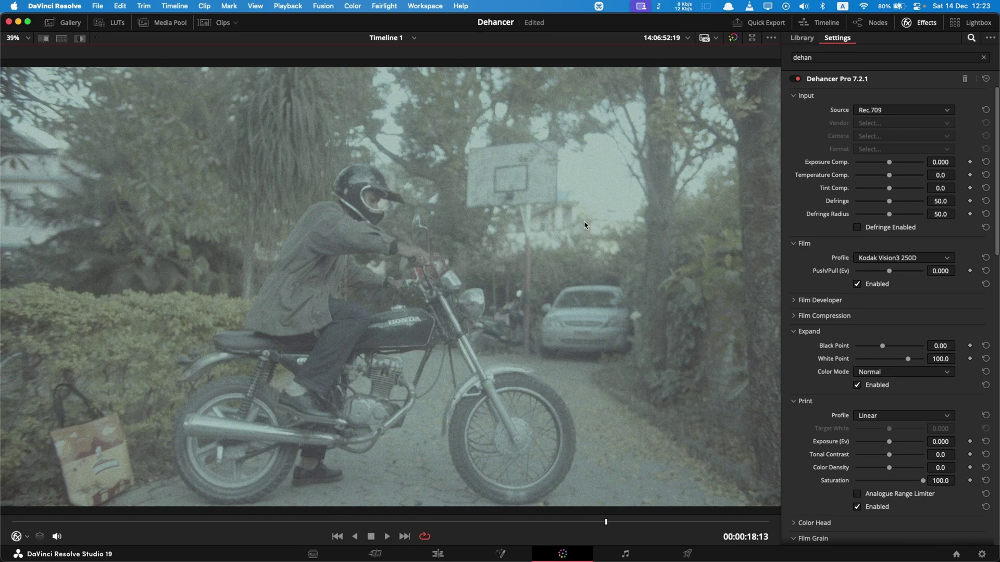
click(822, 300)
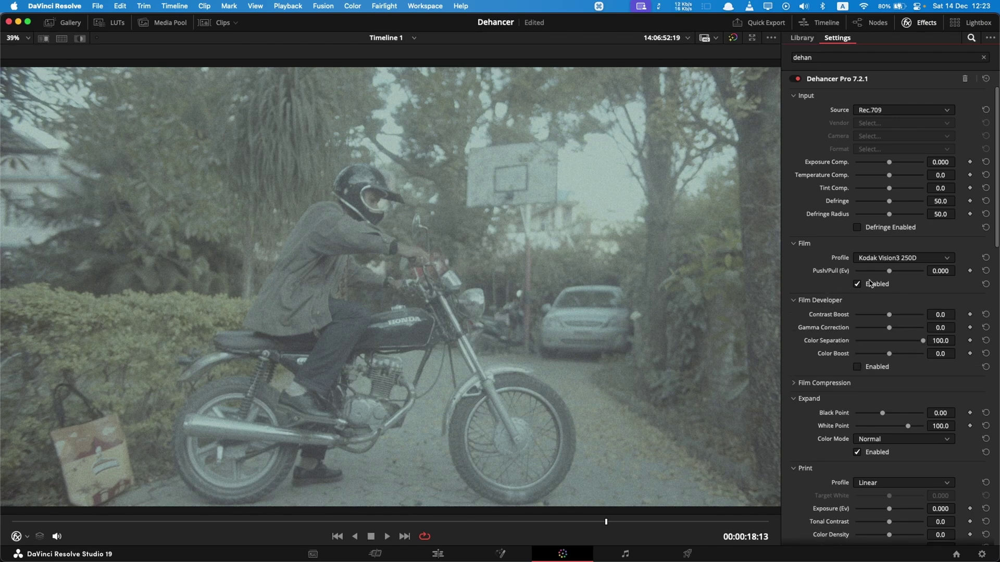
click(831, 383)
scroll(830, 383, down, 3)
click(857, 372)
scroll(833, 364, down, 7)
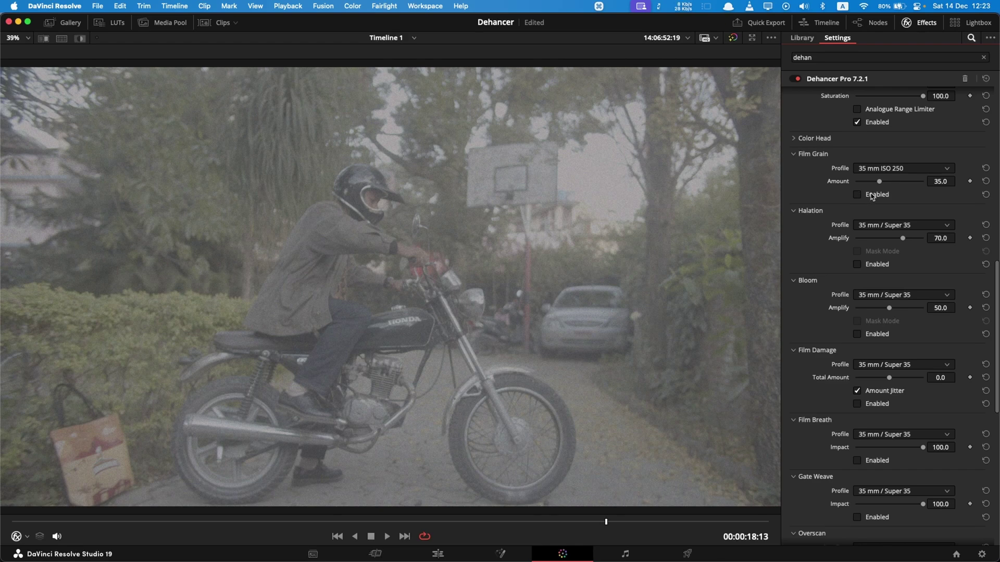
click(860, 390)
scroll(843, 395, down, 4)
drag(854, 450, 827, 444)
scroll(825, 444, up, 11)
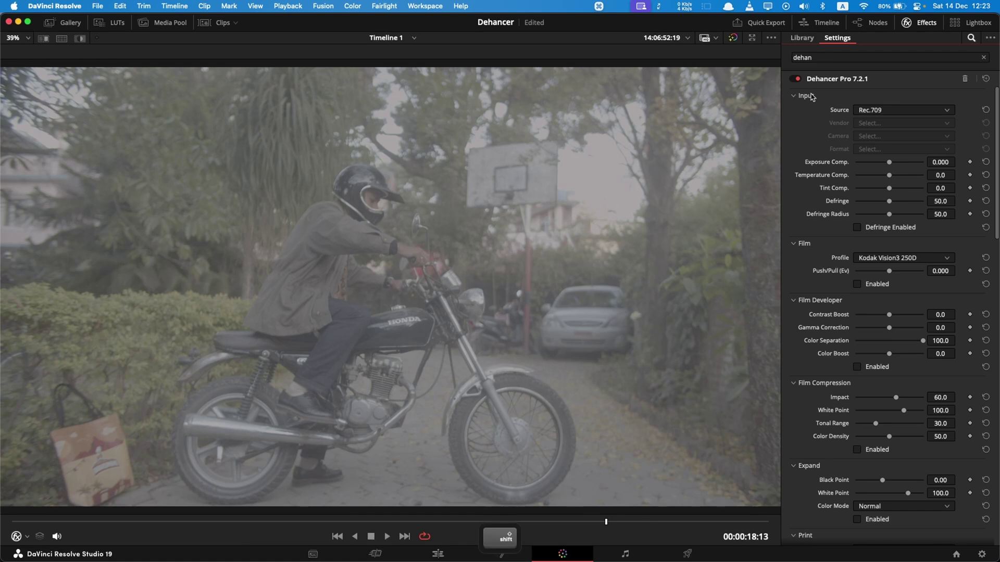
click(797, 78)
click(797, 78)
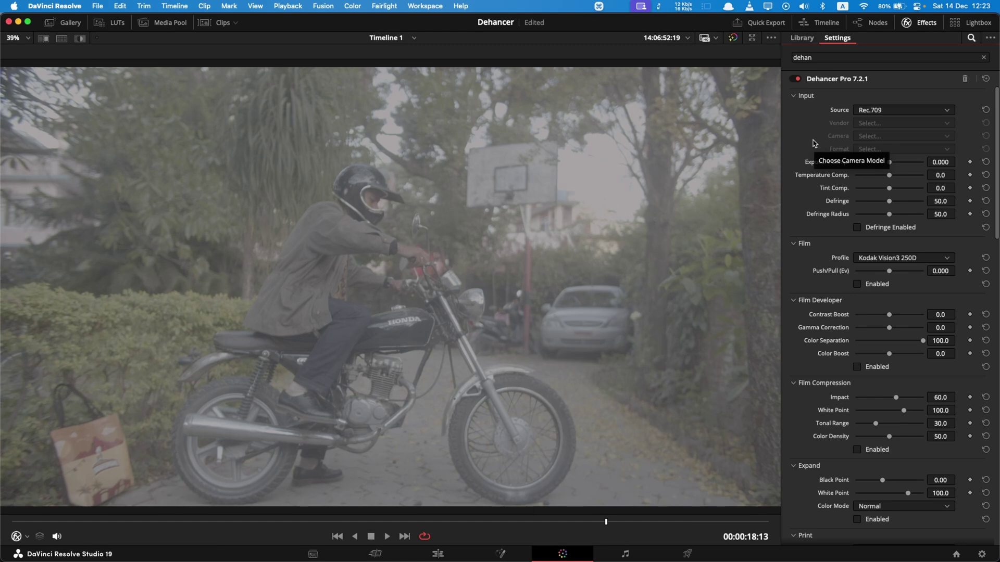
- Set the Dehancer input source to Choose Camera with vendor Blackmagic Design, camera Pocket Cinema Camera 4K and format Film
click(868, 111)
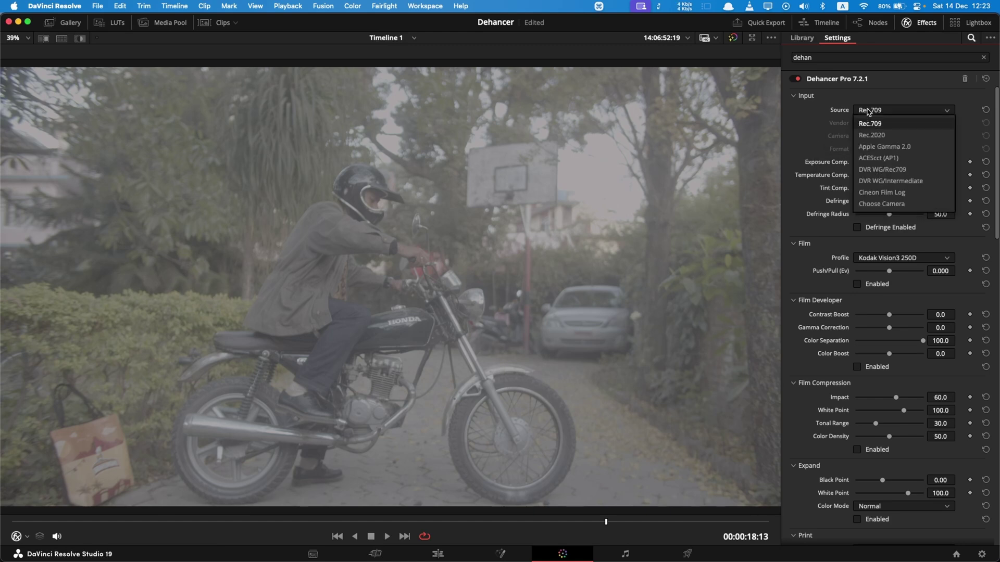
click(893, 204)
click(893, 124)
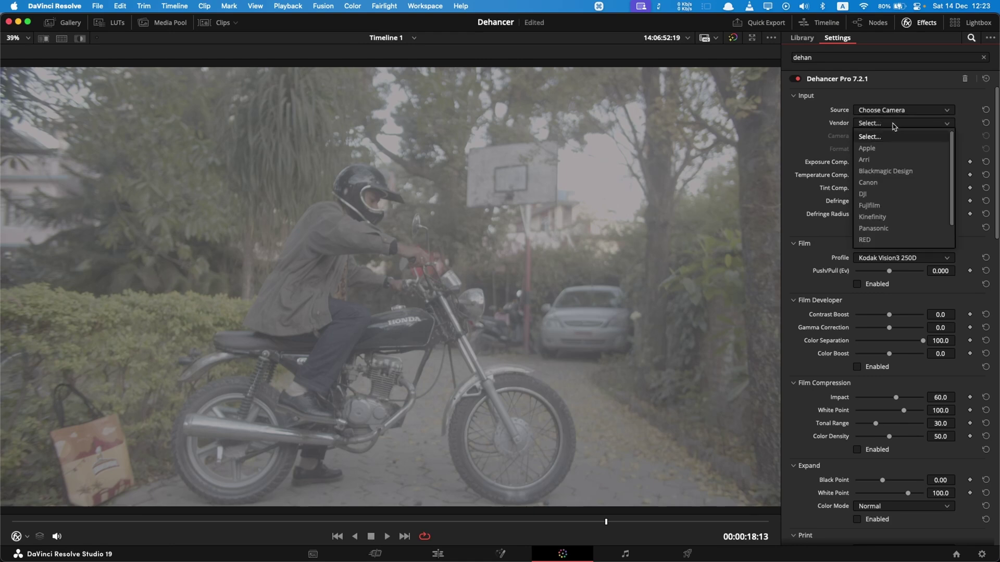
click(899, 172)
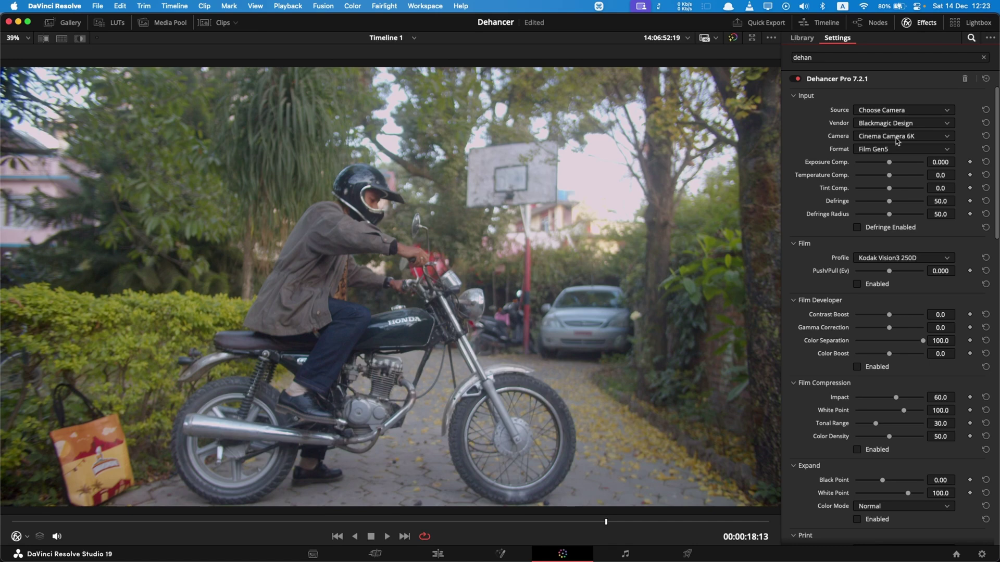
scroll(896, 140, down, 1)
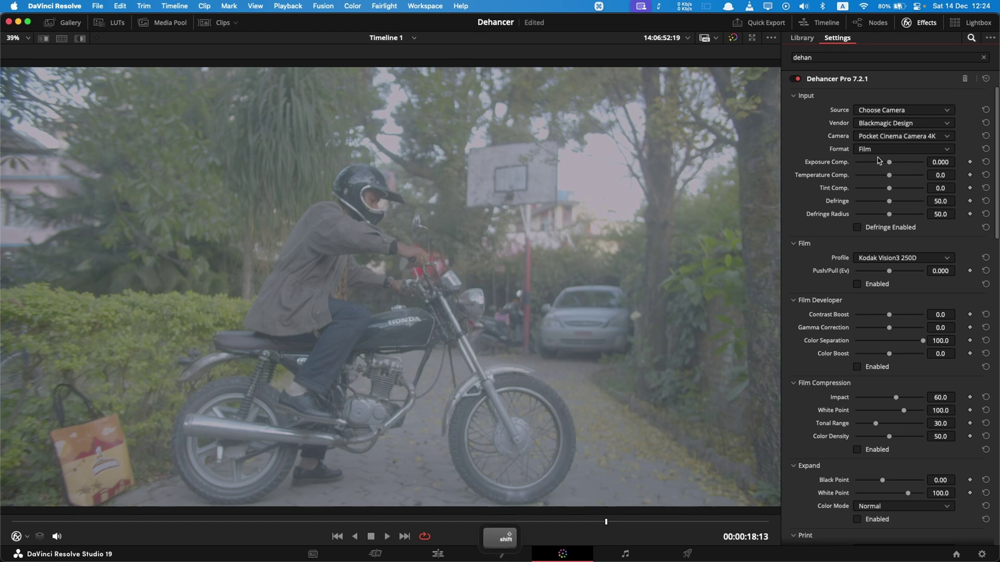
- Set the clip's Camera Raw decoding to Clip, try Gen 4 color science, and return it to Gen 5
key(shift+f)
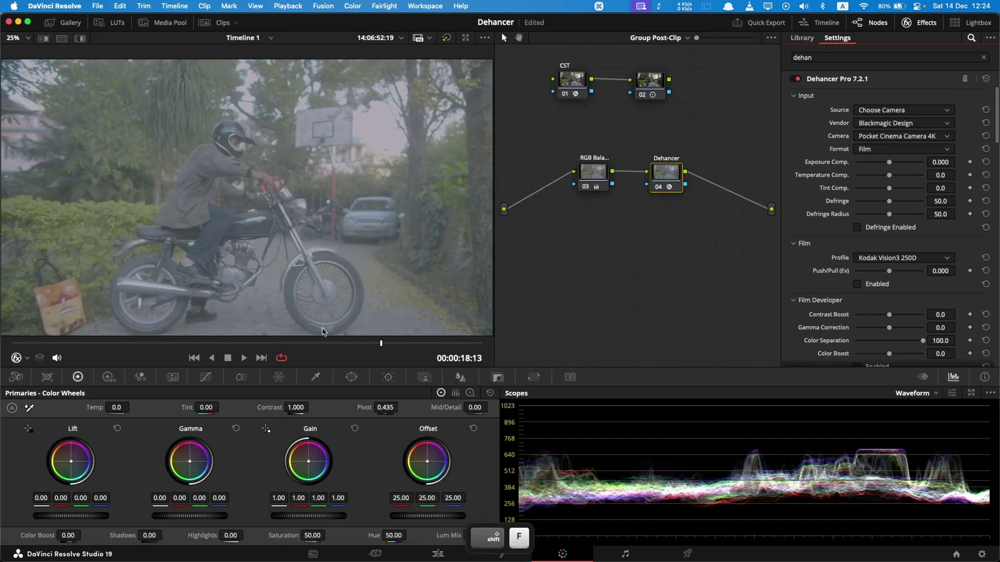
click(16, 377)
click(75, 421)
click(64, 469)
click(79, 432)
click(66, 445)
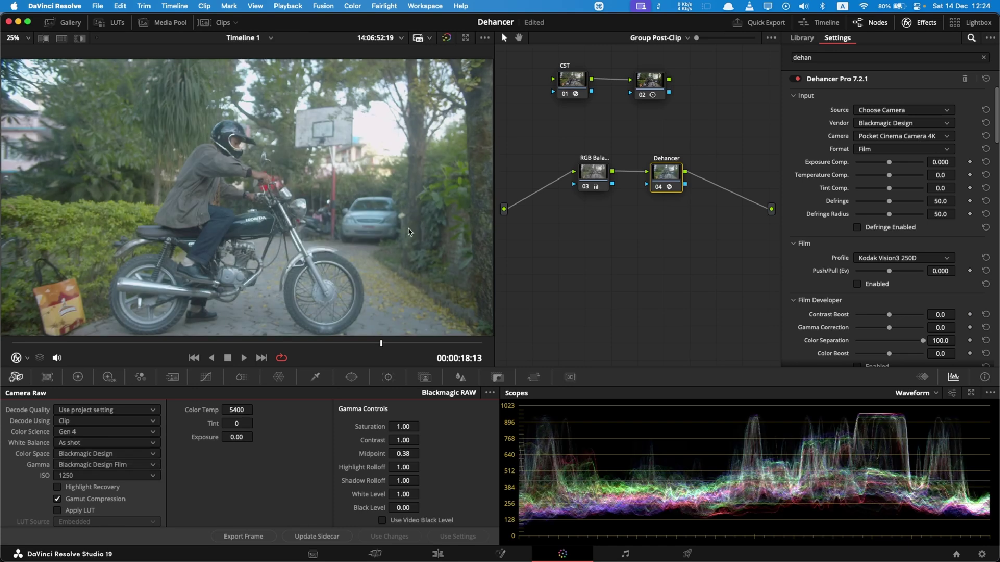
click(79, 432)
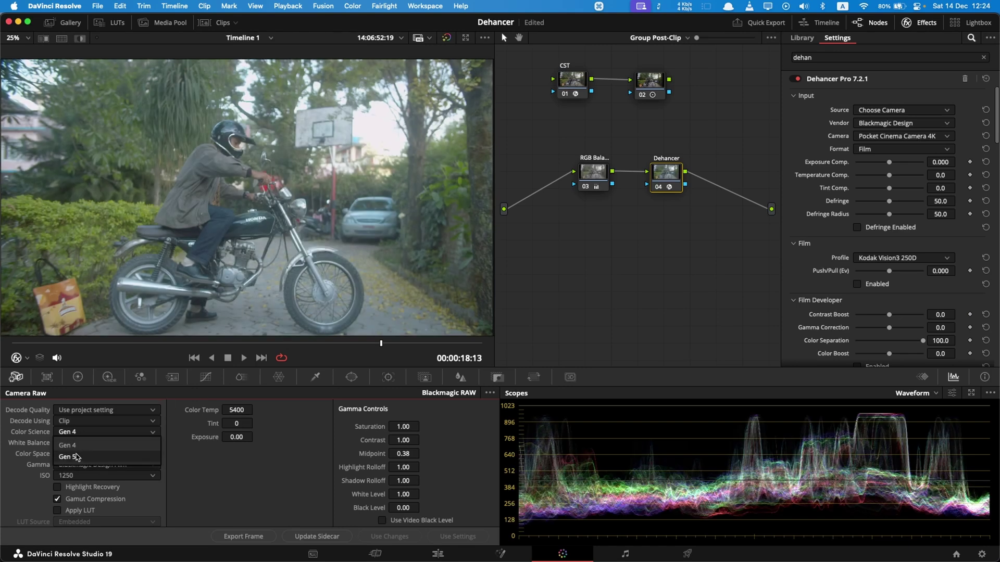
click(78, 445)
- Set the Dehancer input camera to Cinema Camera 6K with the Film Gen5 format
key(shift+f)
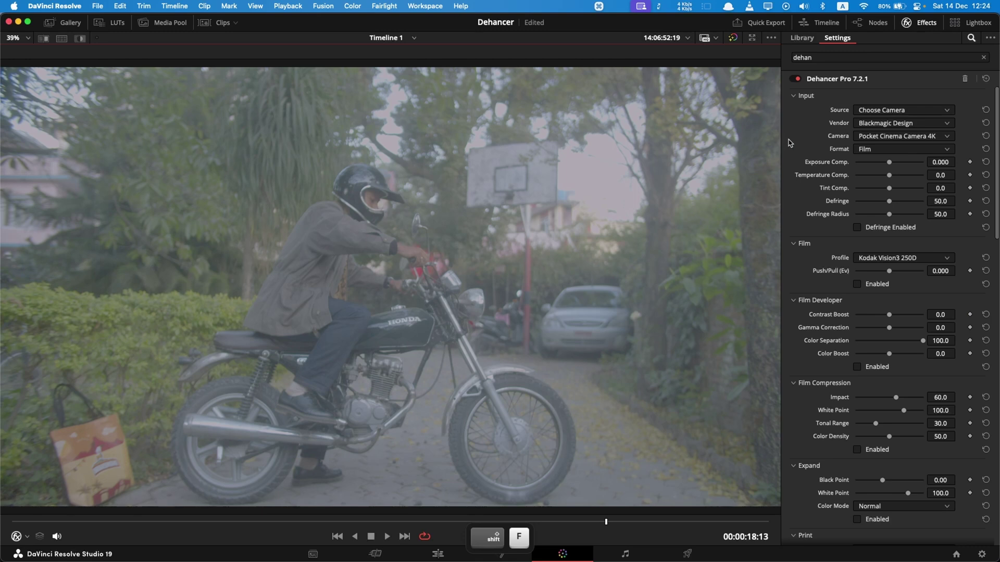
click(925, 123)
click(934, 103)
click(912, 136)
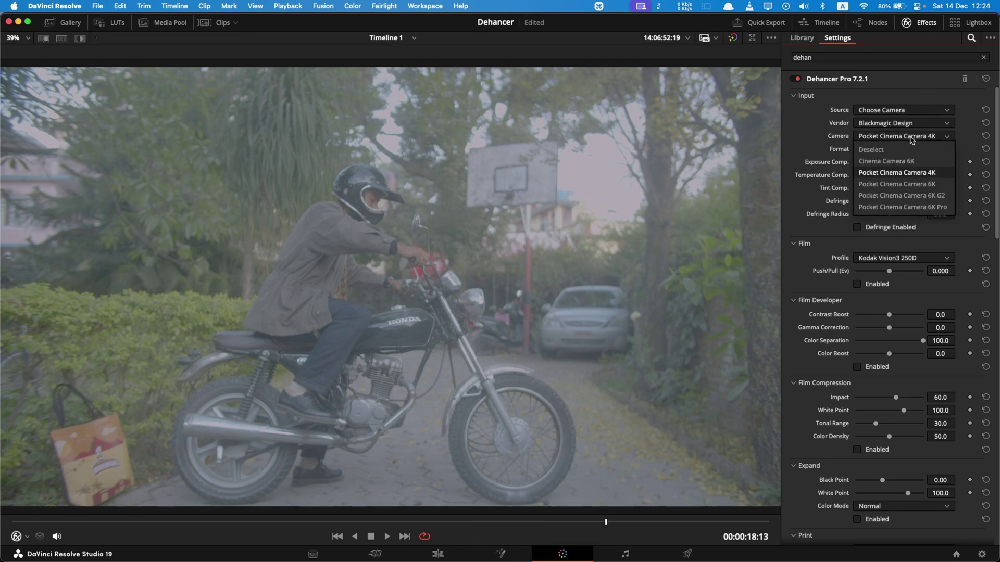
click(920, 161)
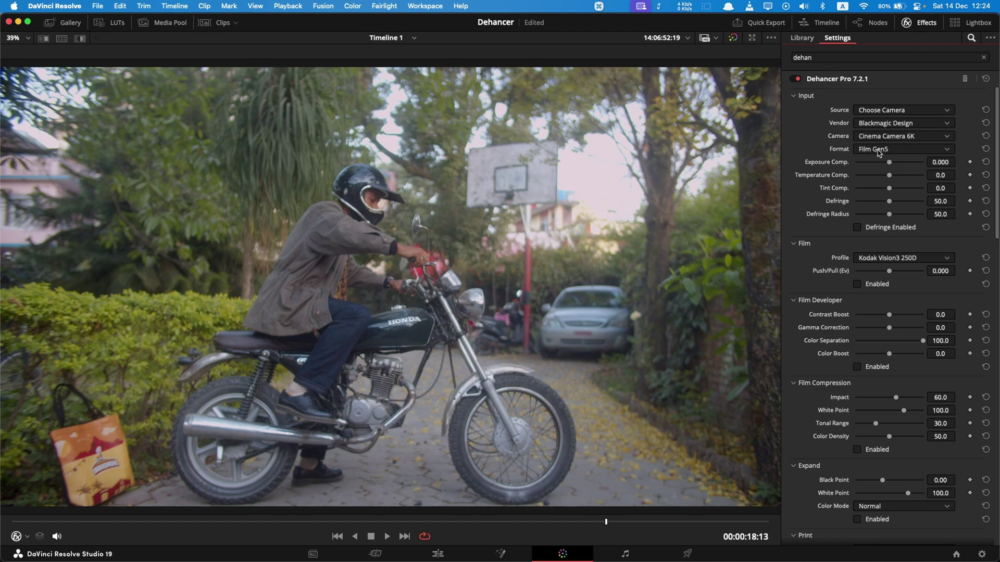
- Compare the shot with Dehancer Pro off and on, and with the RGB Balance node off and on
click(797, 79)
click(797, 78)
click(797, 79)
click(797, 78)
key(alt+f)
click(592, 176)
key(super+d)
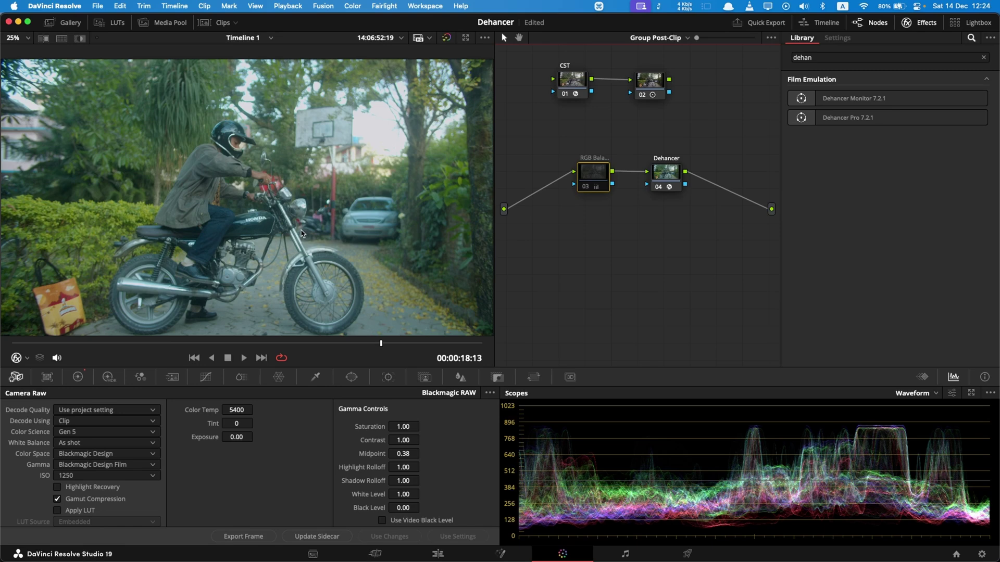
key(super+d)
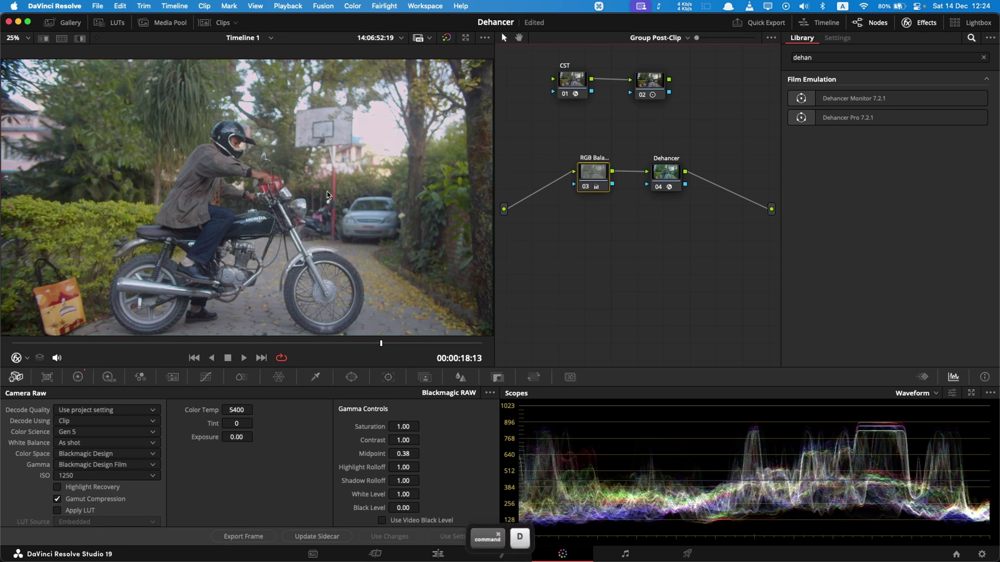
- Enable Dehancer's Film module with the Kodak Vision3 250D profile and set the Print profile to Kodak 2383 Print Film
click(666, 172)
key(alt+f)
scroll(818, 234, down, 5)
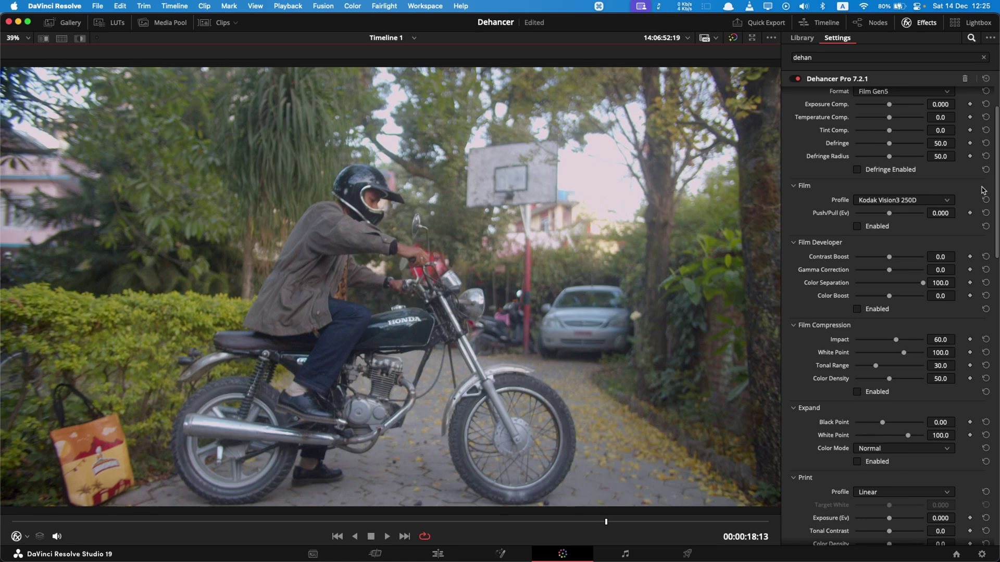
click(857, 226)
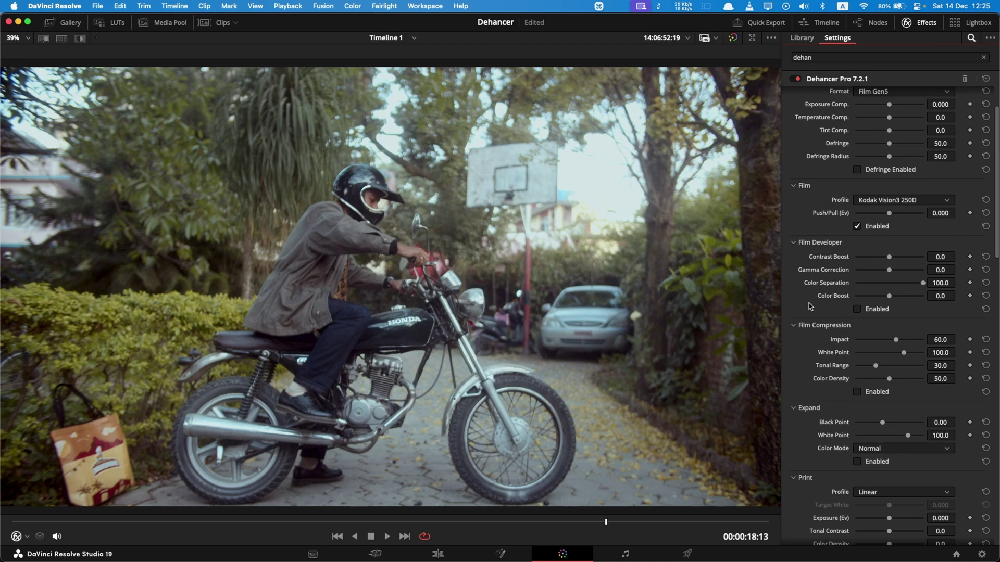
scroll(811, 313, down, 10)
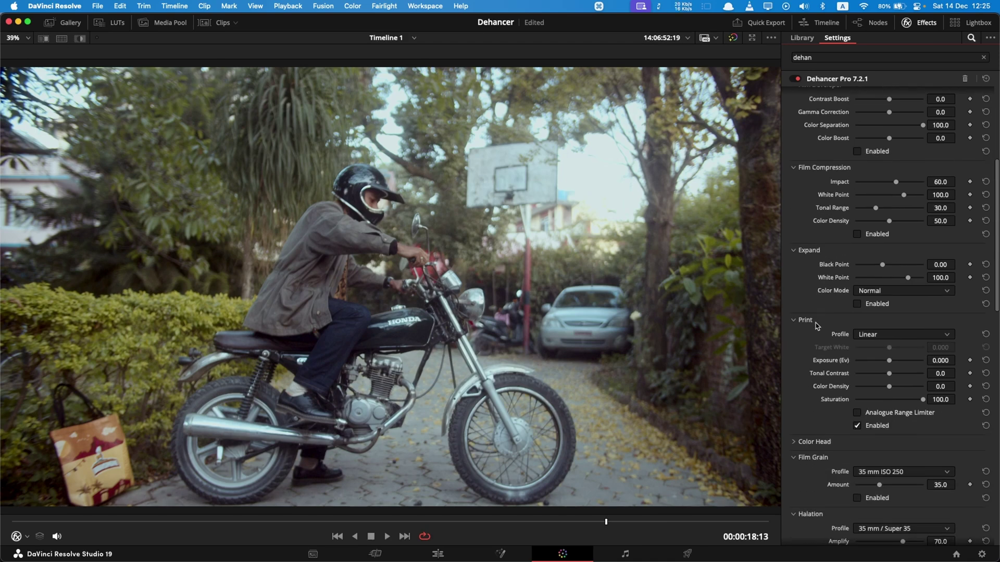
click(898, 335)
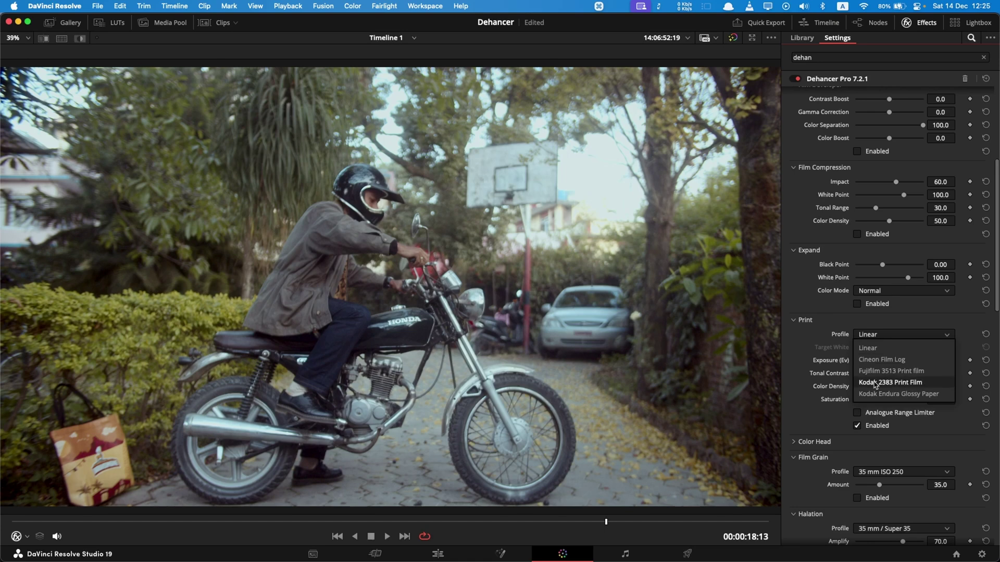
click(892, 383)
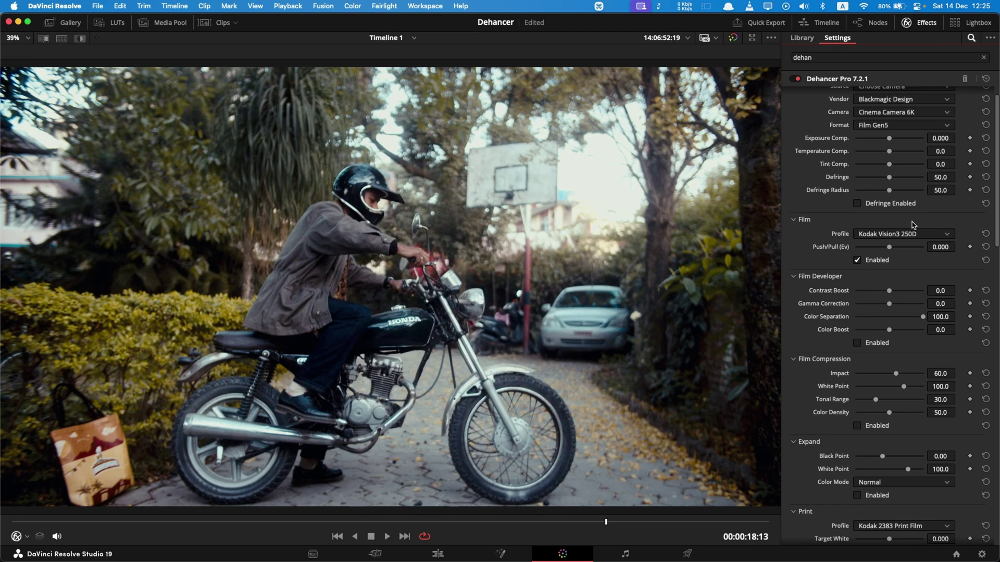
scroll(856, 412, down, 3)
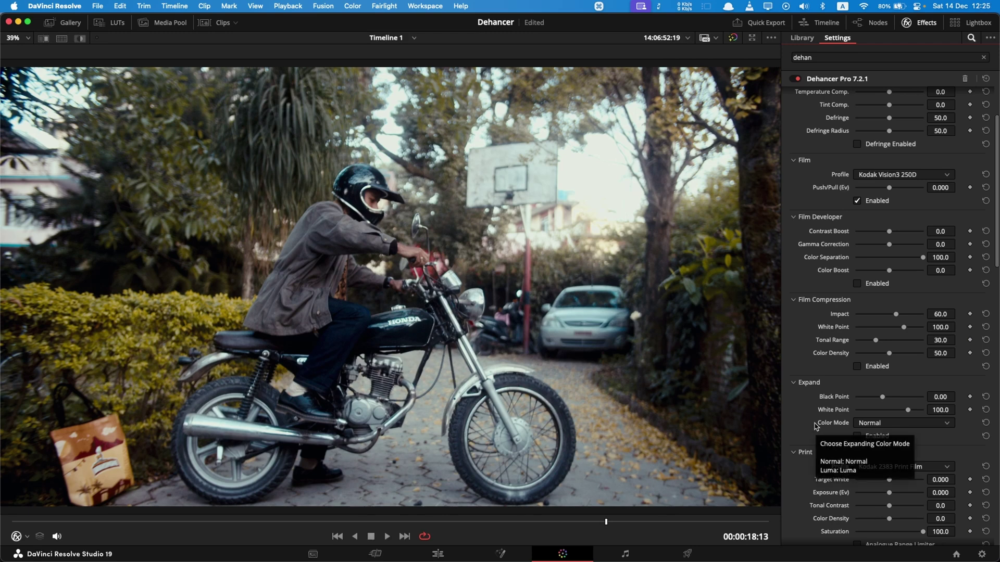
- Switch to the browser and examine the negative and printed film formats in IMDb's technical specifications for The Wolf of Wall Street
scroll(554, 344, down, 8)
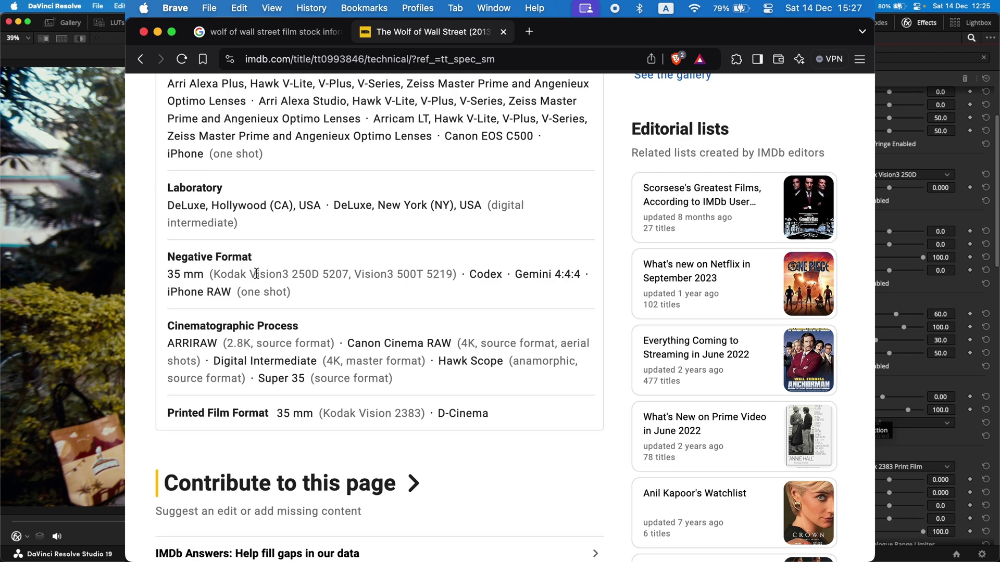
drag(215, 272, 465, 284)
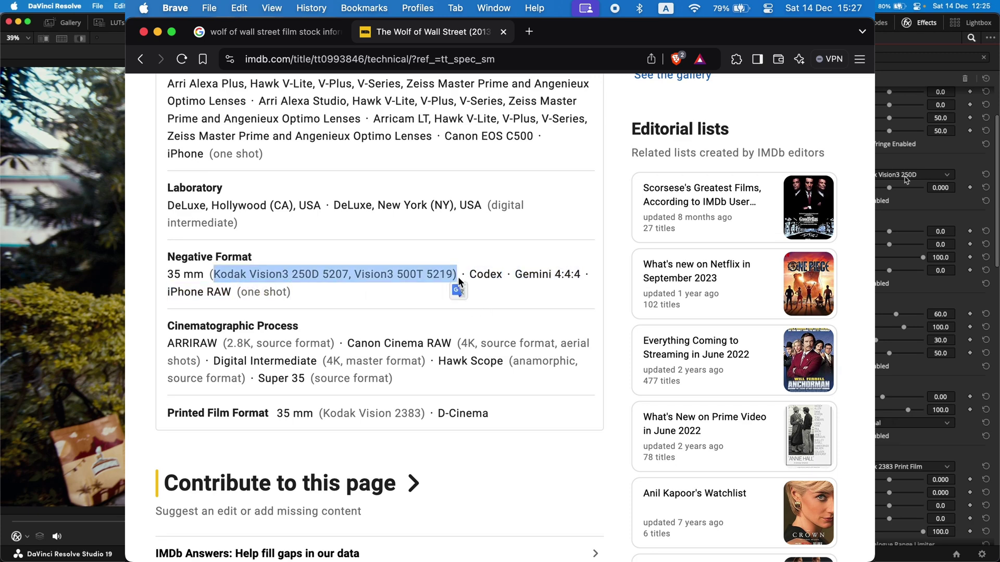
click(906, 174)
click(518, 384)
drag(322, 414, 424, 422)
- Try Film profiles including Kodak Vision3 500T, Kodak Ultramax 400 and Kodachrome 64 (Experimental), and return to Kodak Vision3 250D
scroll(916, 268, down, 2)
scroll(915, 274, down, 2)
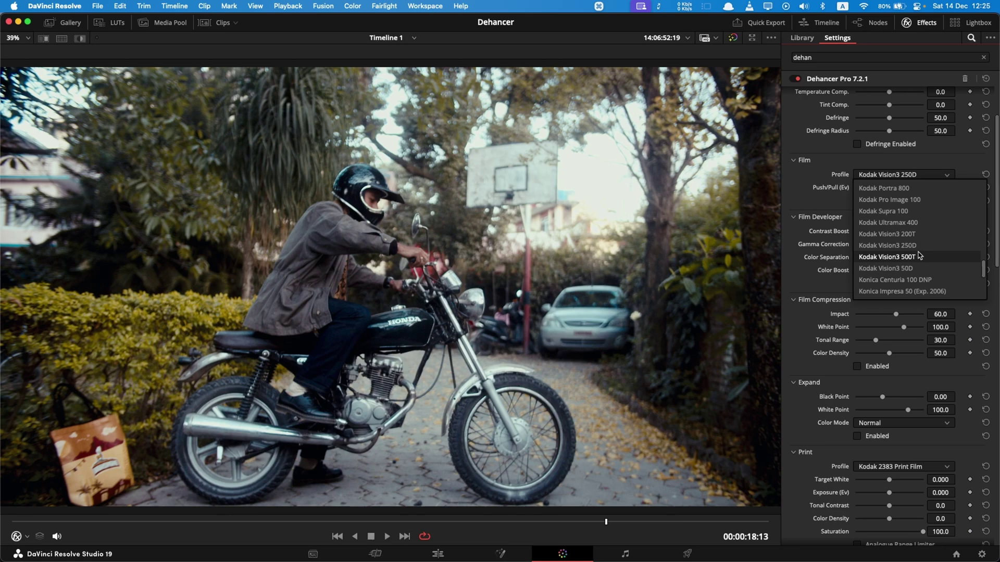
click(919, 256)
click(907, 175)
click(910, 223)
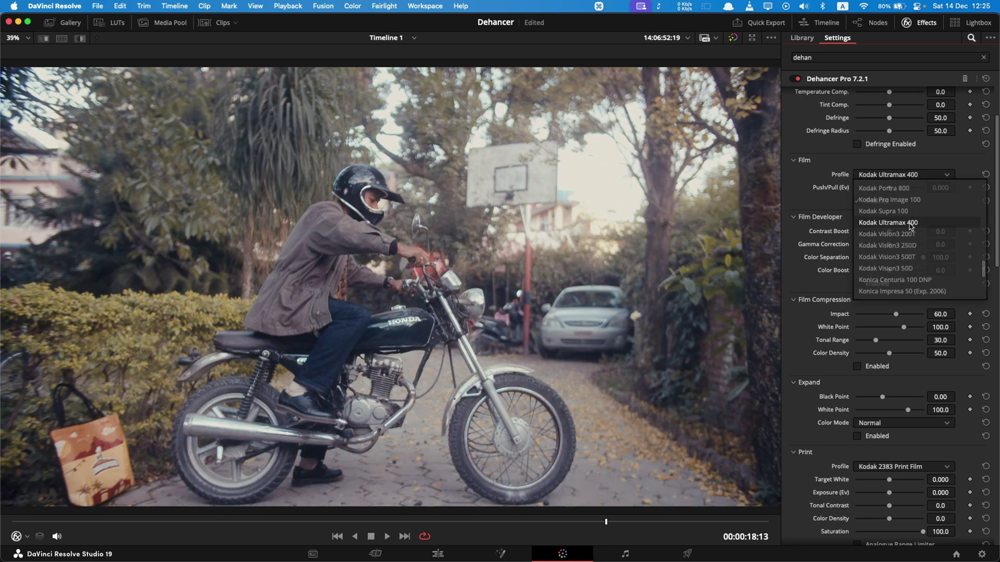
click(905, 175)
click(911, 239)
click(912, 175)
click(909, 200)
click(904, 176)
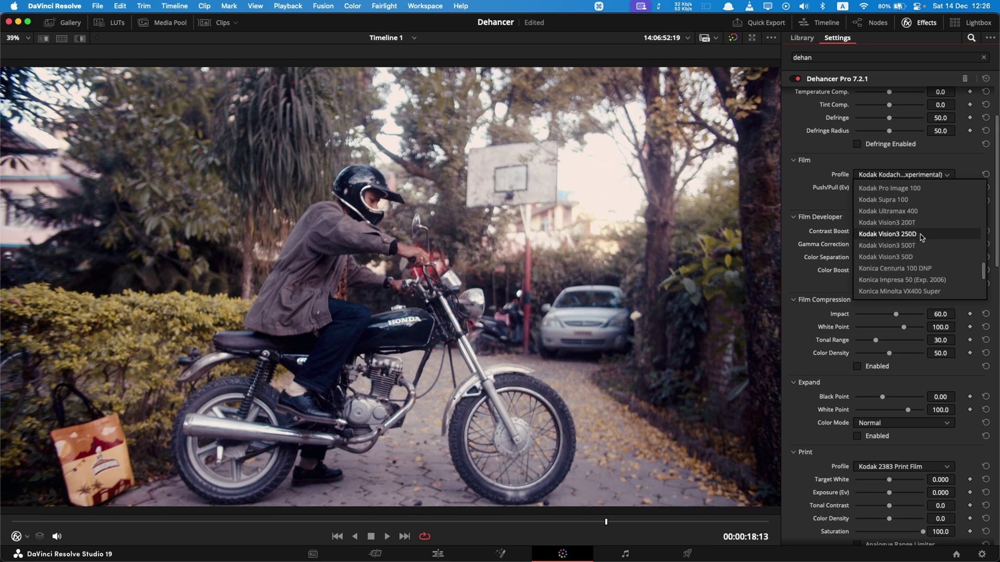
click(921, 237)
- Compare the Fujifilm 3513 and Kodak 2383 Print profiles on the shot, and return to Kodak 2383 Print Film
scroll(821, 347, down, 2)
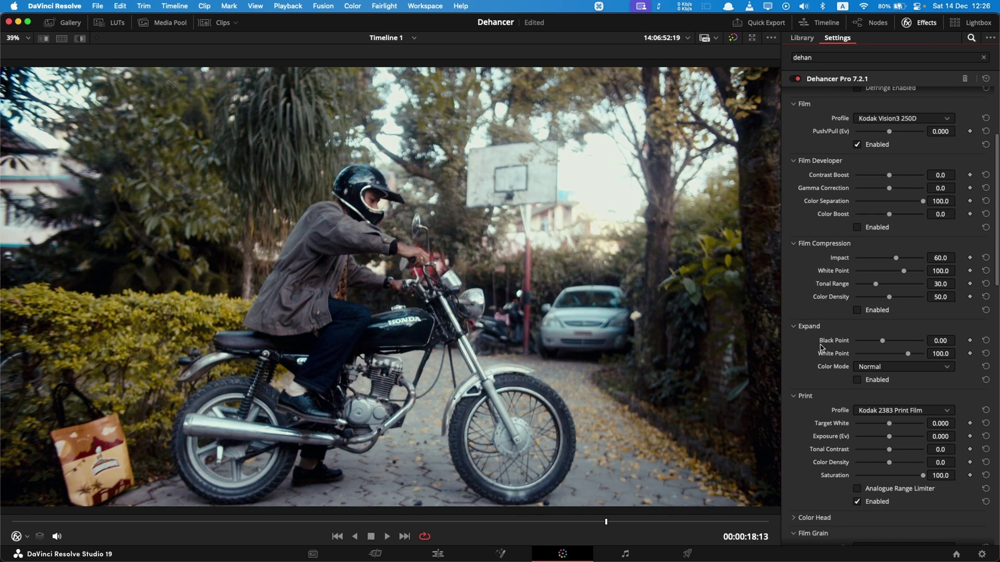
scroll(821, 347, down, 3)
click(883, 338)
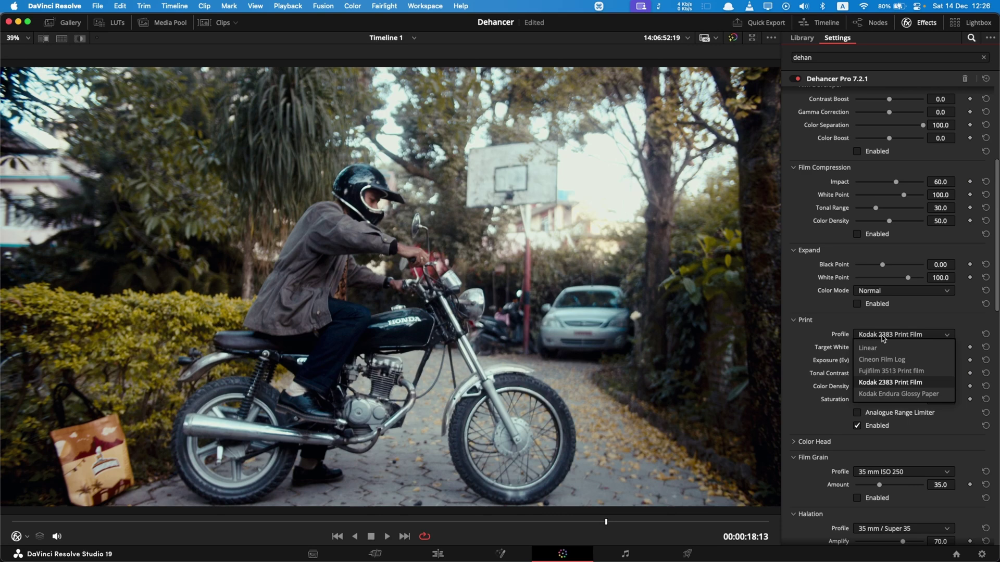
click(891, 372)
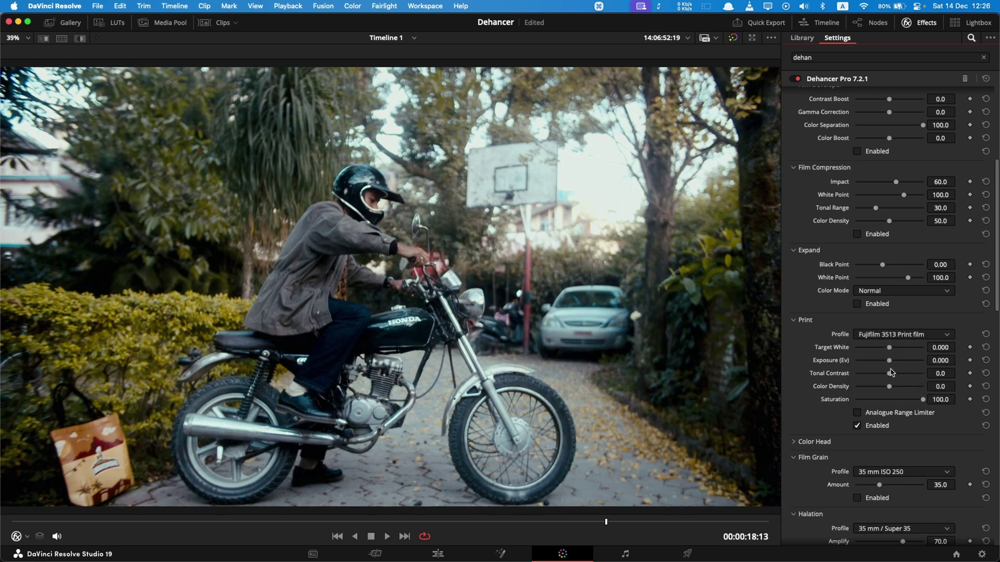
click(891, 336)
click(891, 382)
click(884, 338)
click(890, 372)
click(888, 337)
click(880, 383)
- Set Dehancer's Film profile to Kodak Ektar 100
scroll(809, 333, up, 5)
click(909, 268)
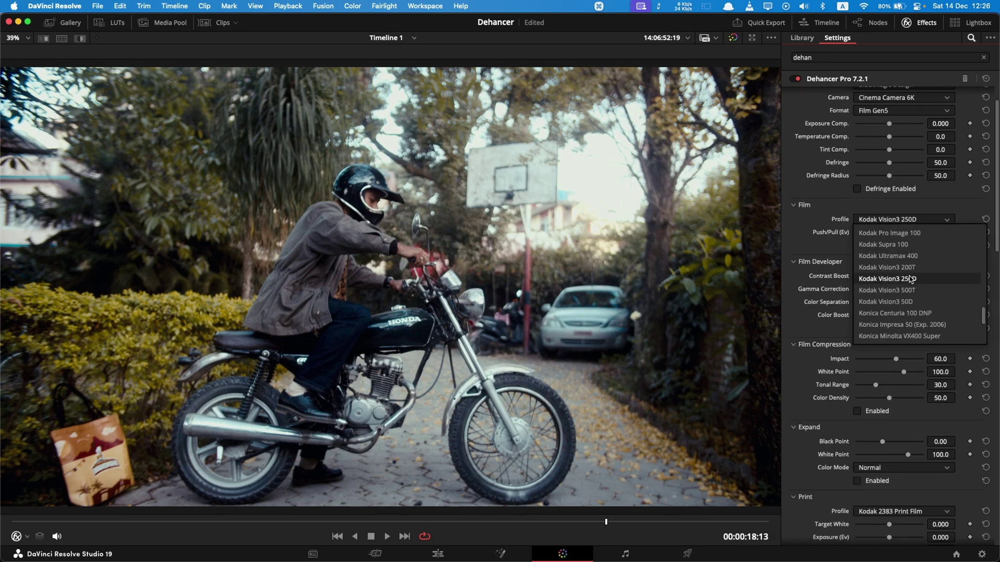
scroll(916, 279, up, 3)
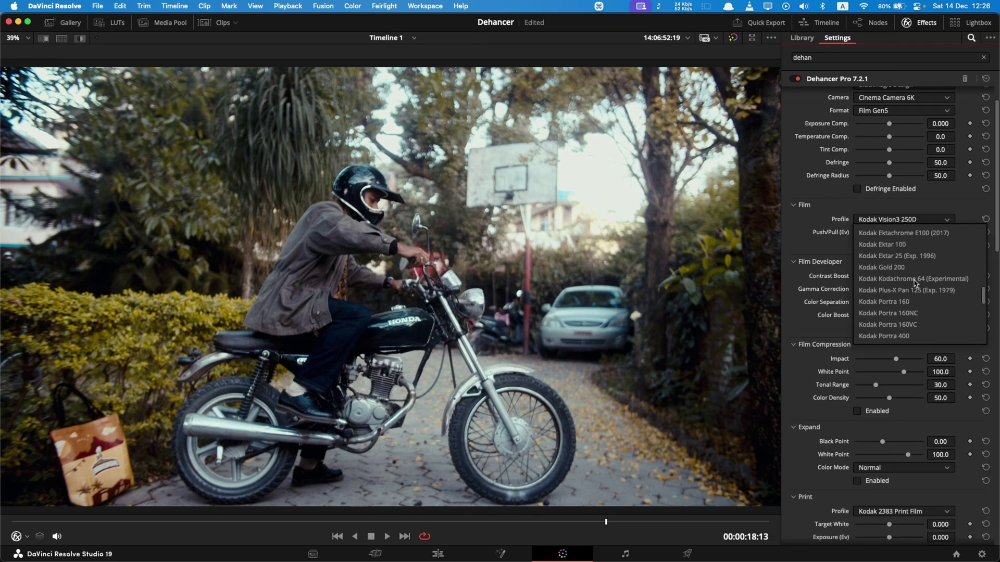
click(909, 247)
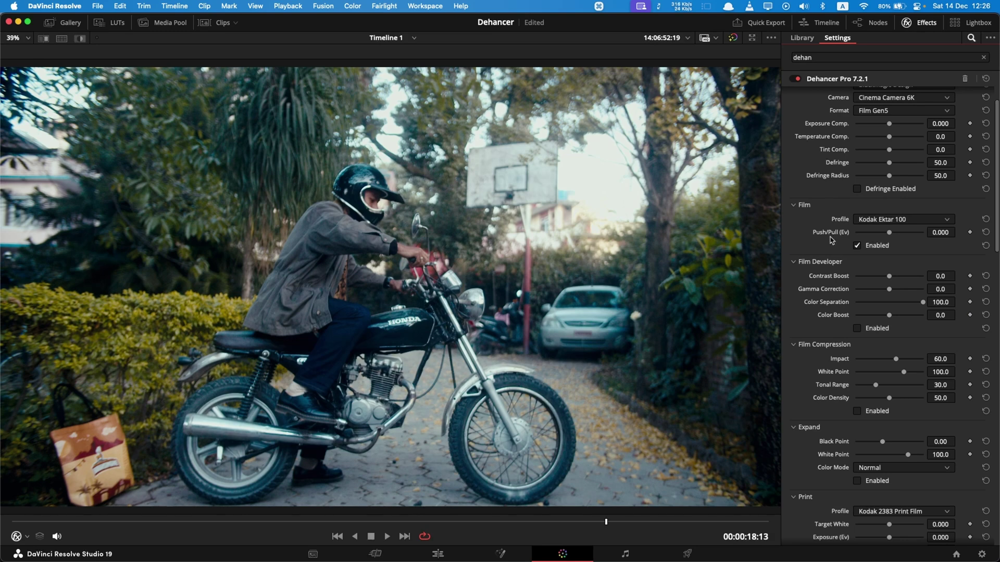
- Enable Film Developer and, with Print temporarily off, try Contrast Boost 45.7, Gamma Correction 7.4 and Color Boost 50.4
scroll(809, 232, down, 3)
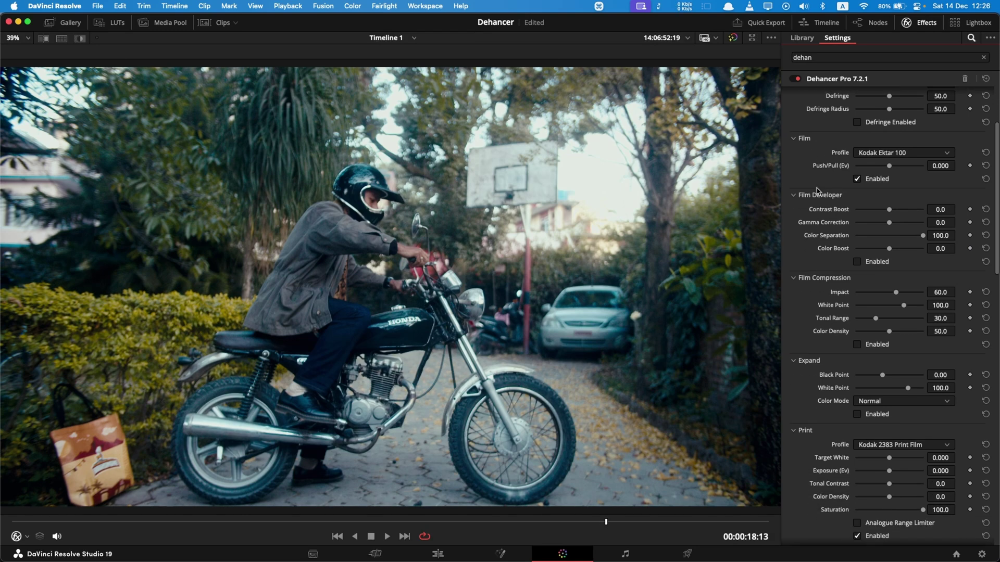
click(857, 262)
click(858, 537)
drag(888, 209, 906, 248)
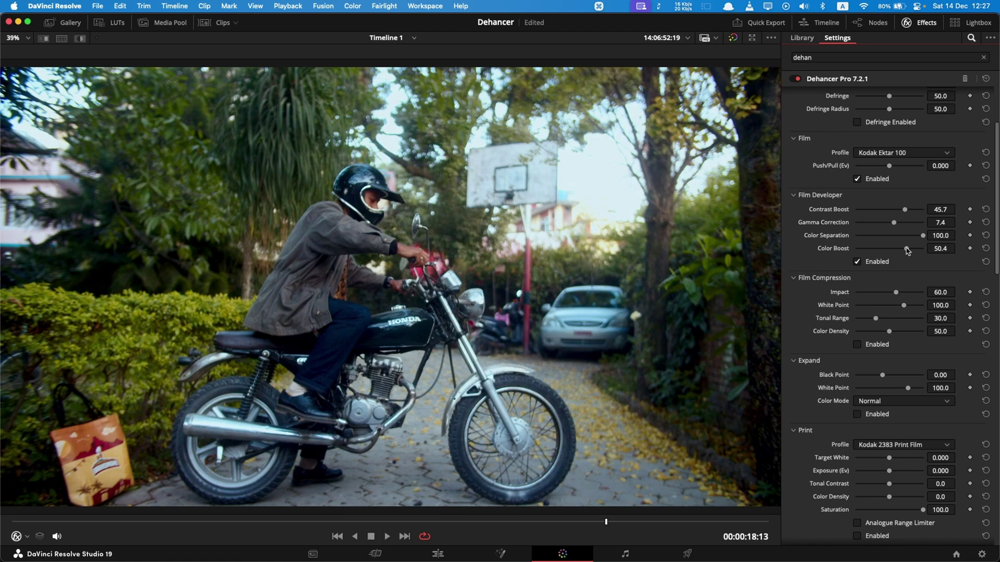
scroll(856, 525, down, 1)
click(857, 523)
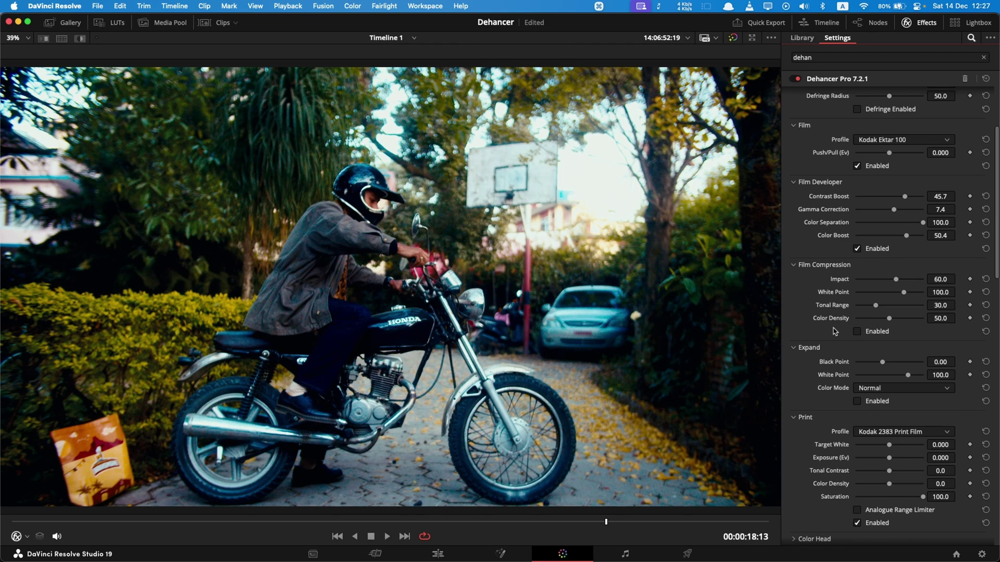
- Compare the shot with Film Developer off and on, and reset its Contrast Boost, Gamma Correction and Color Boost
click(857, 248)
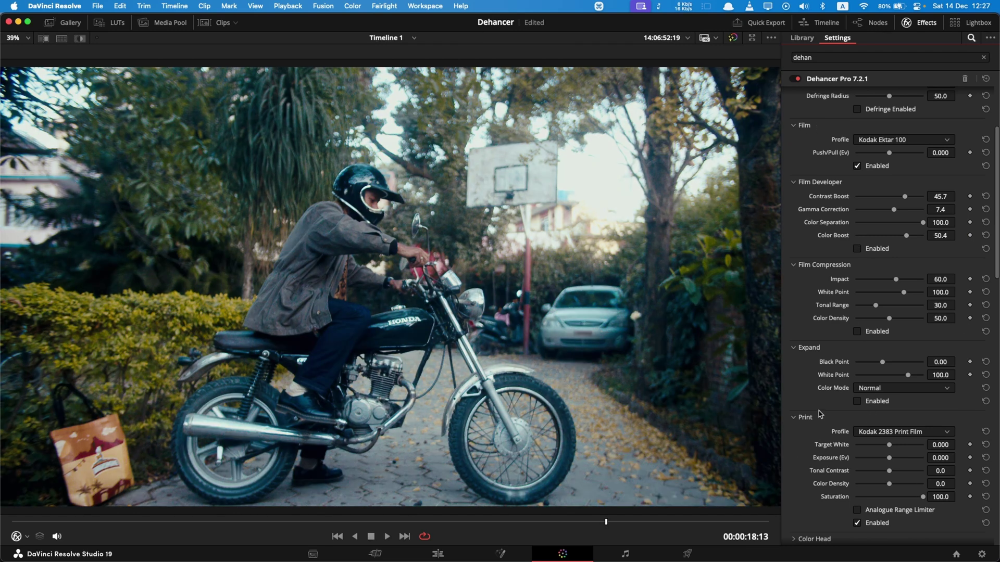
scroll(818, 367, up, 3)
click(857, 321)
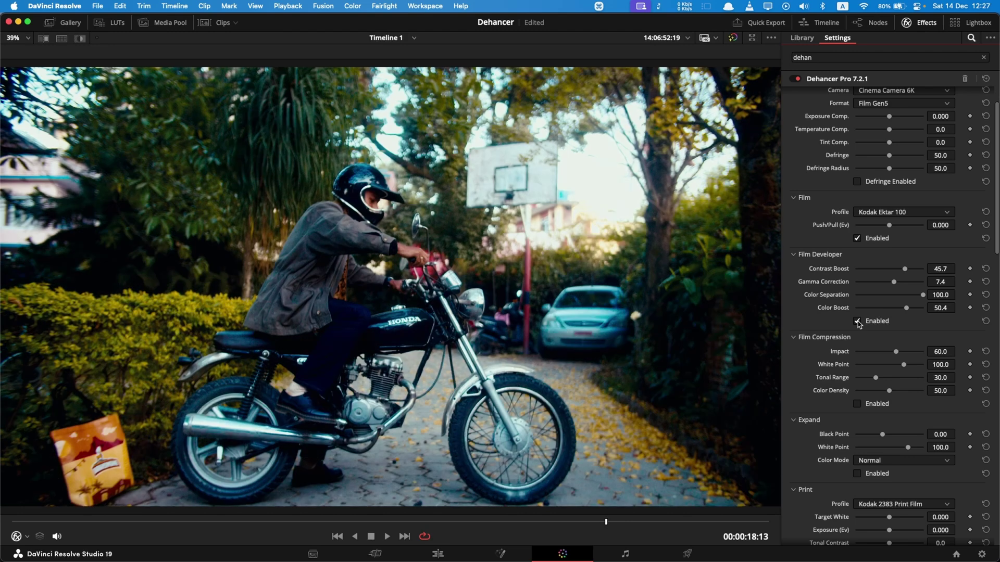
click(985, 269)
click(986, 282)
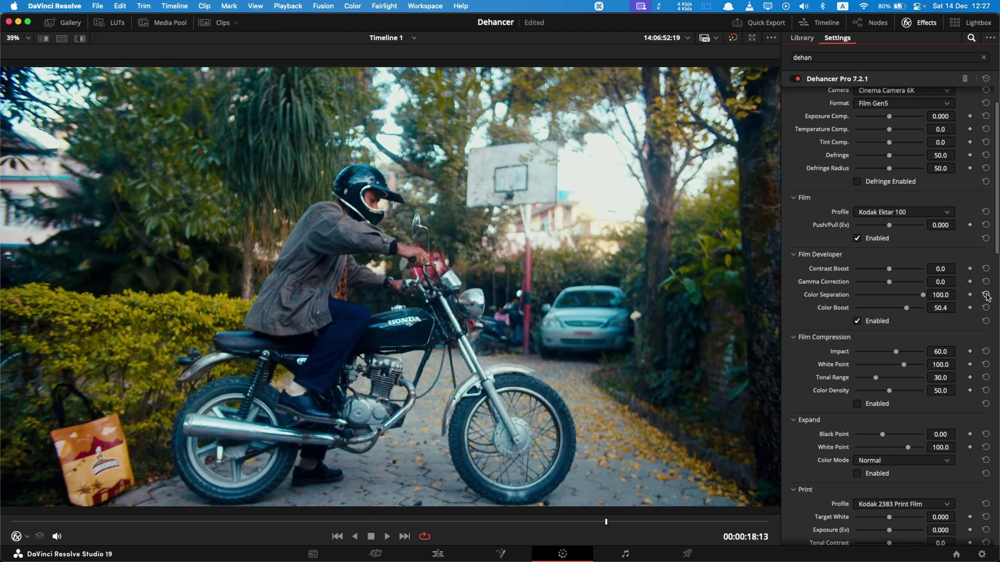
click(986, 307)
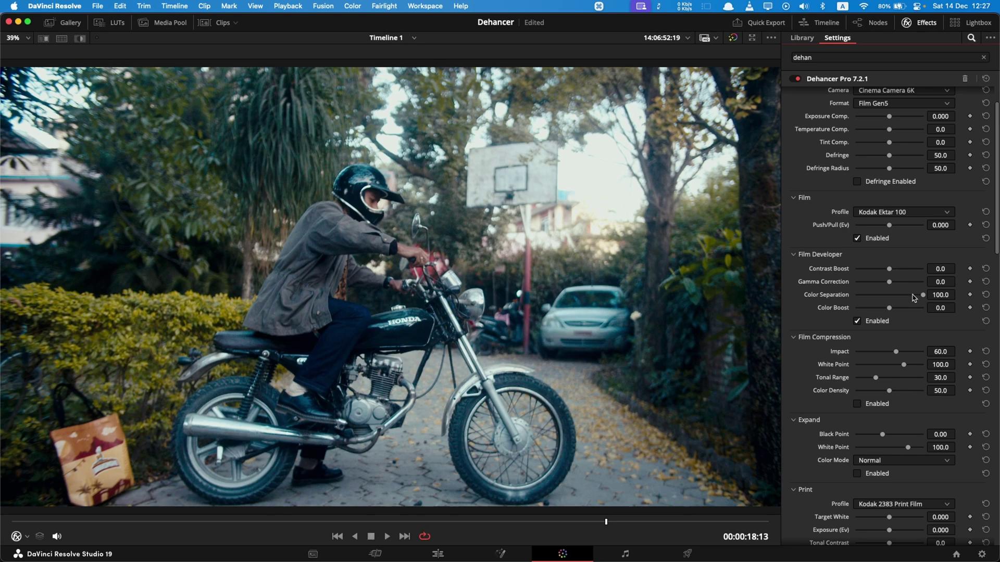
- Set Film Developer's Contrast Boost to about 25.6, Gamma Correction to 15.9 and Color Boost to 34.9
drag(889, 269, 900, 269)
click(985, 270)
drag(890, 269, 923, 308)
click(986, 307)
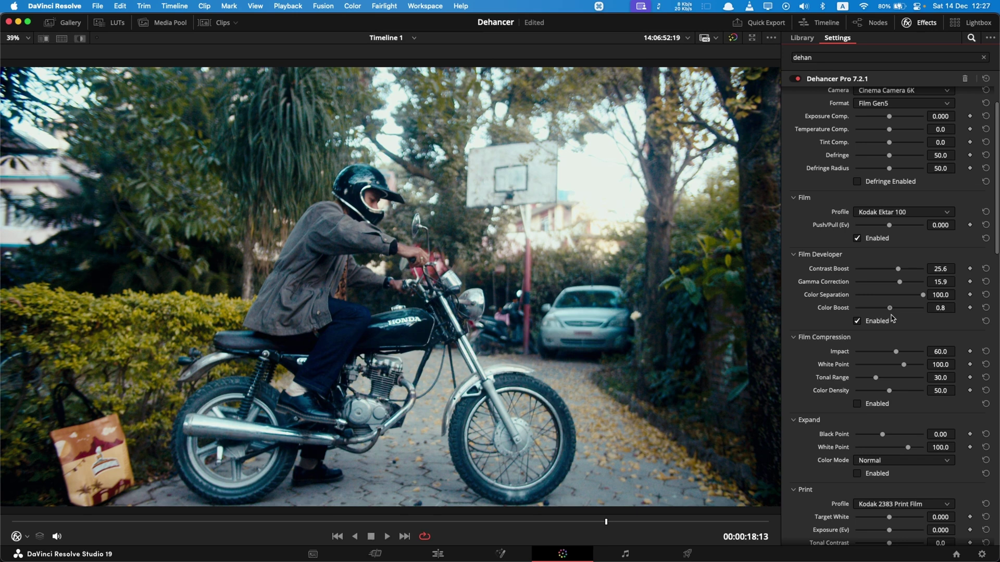
drag(889, 307, 901, 310)
- Compare the shot with the adjusted Film Developer module off and on, leaving it enabled
click(858, 322)
click(858, 322)
click(858, 321)
click(858, 321)
click(857, 321)
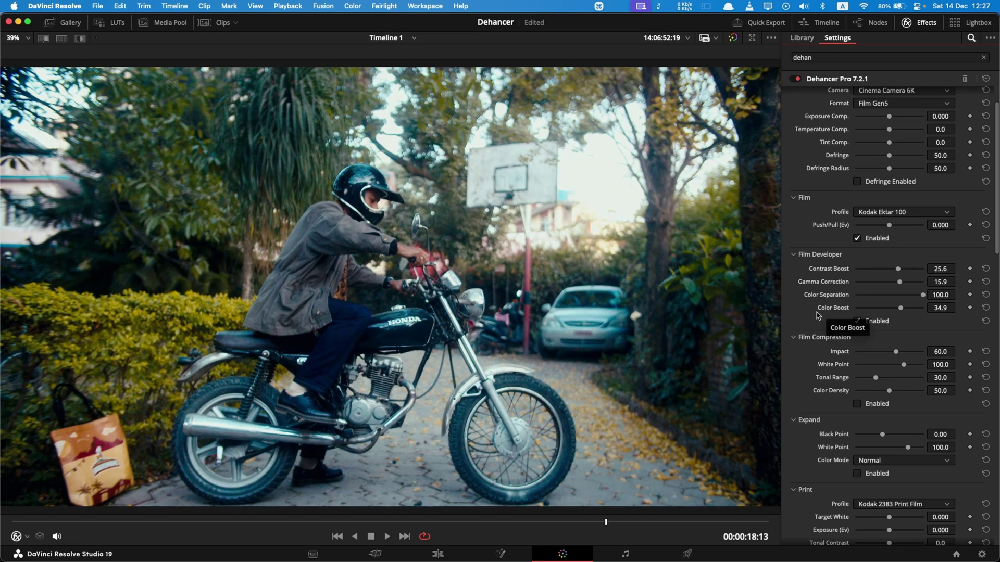
- Enable Film Compression and compare the waveform with the module off and on
scroll(823, 312, down, 5)
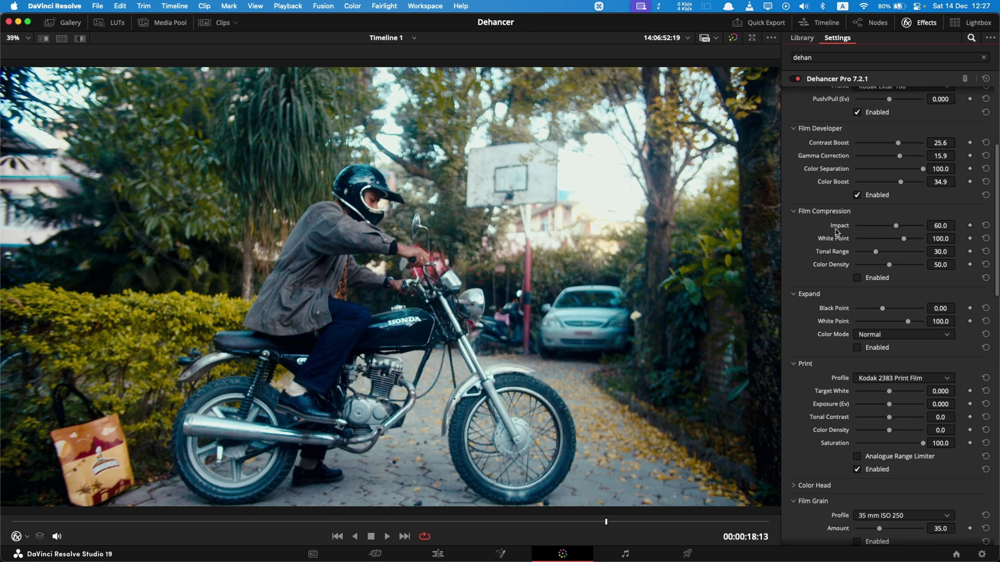
click(857, 278)
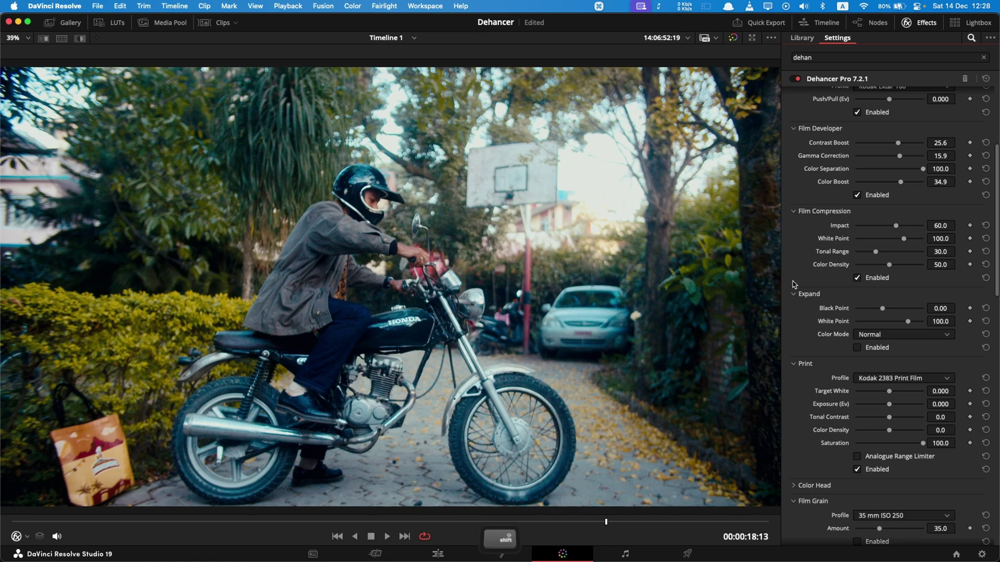
key(alt+f)
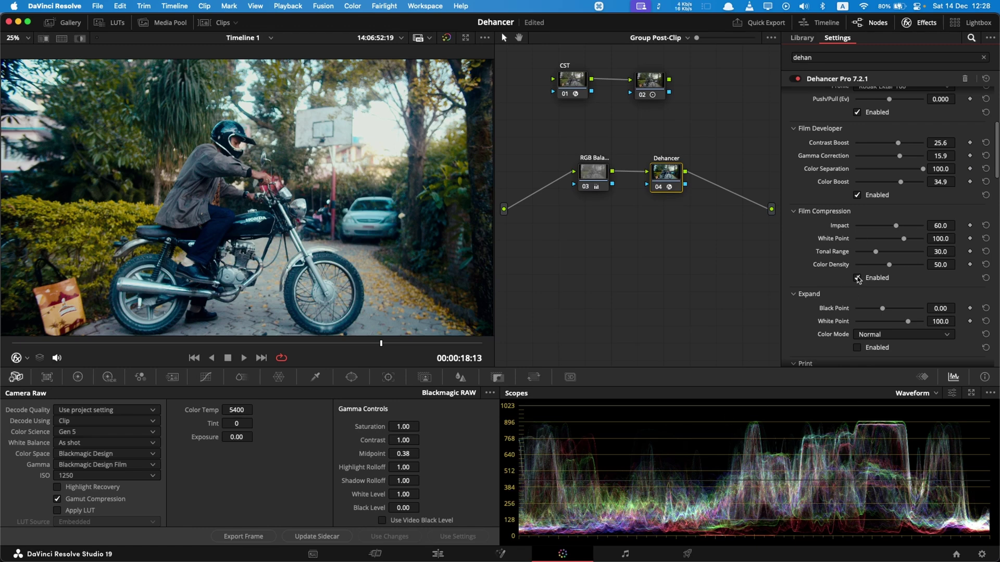
click(857, 278)
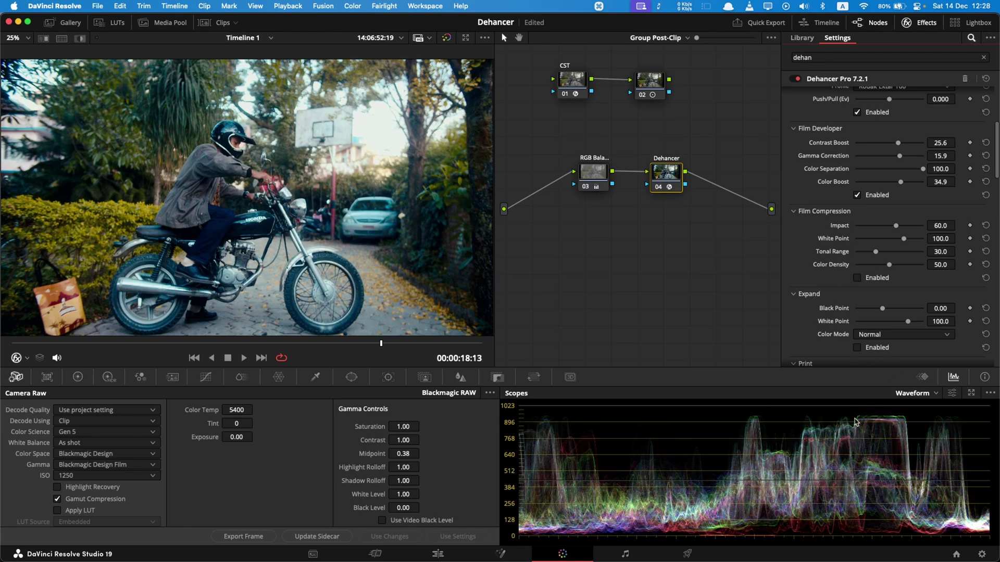
click(857, 278)
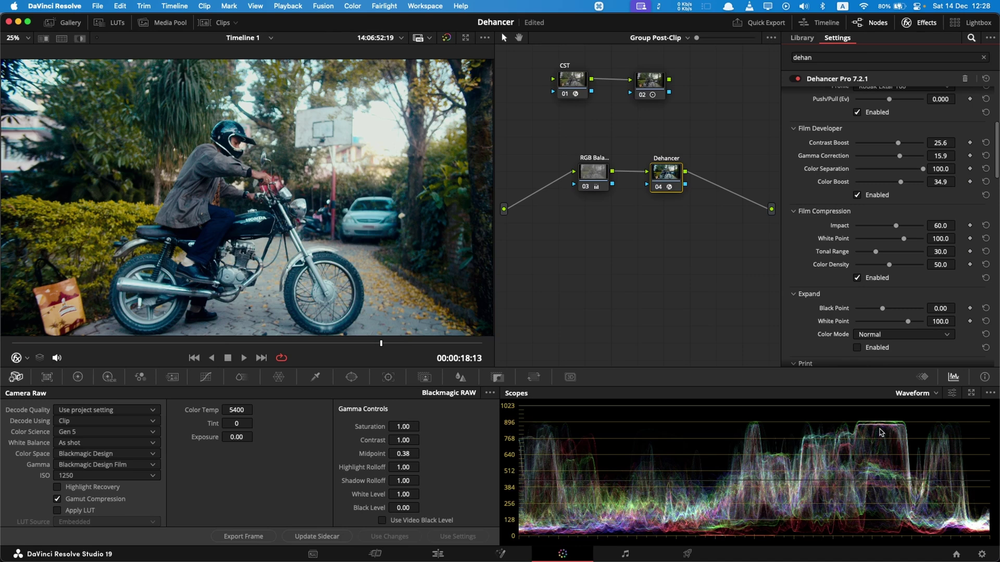
- Try a Film Compression Tonal Range of about 65.9, reset it, and set it to 39.5
drag(877, 253, 902, 255)
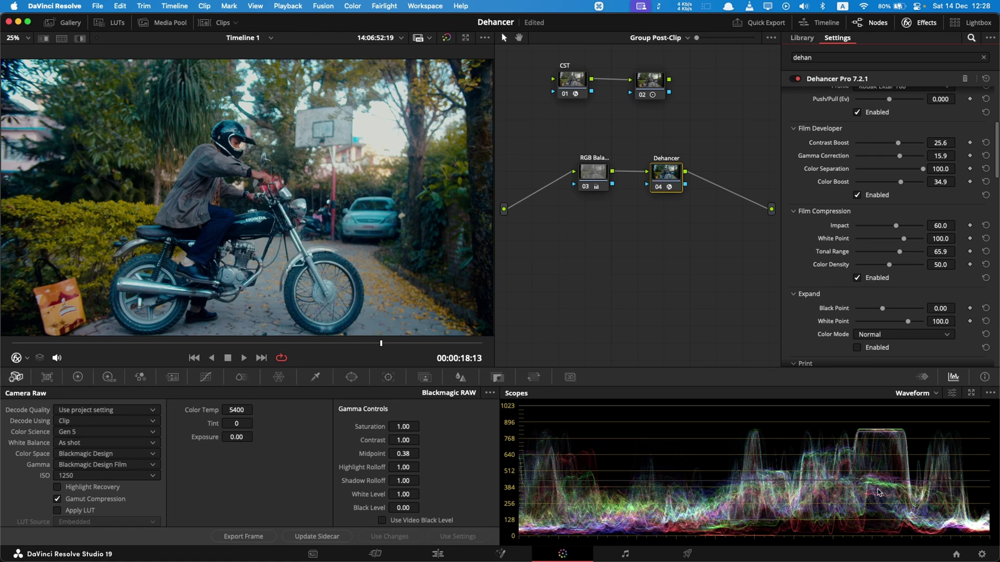
mouse_move(903, 255)
mouse_down()
mouse_move(894, 255)
mouse_move(903, 254)
mouse_up()
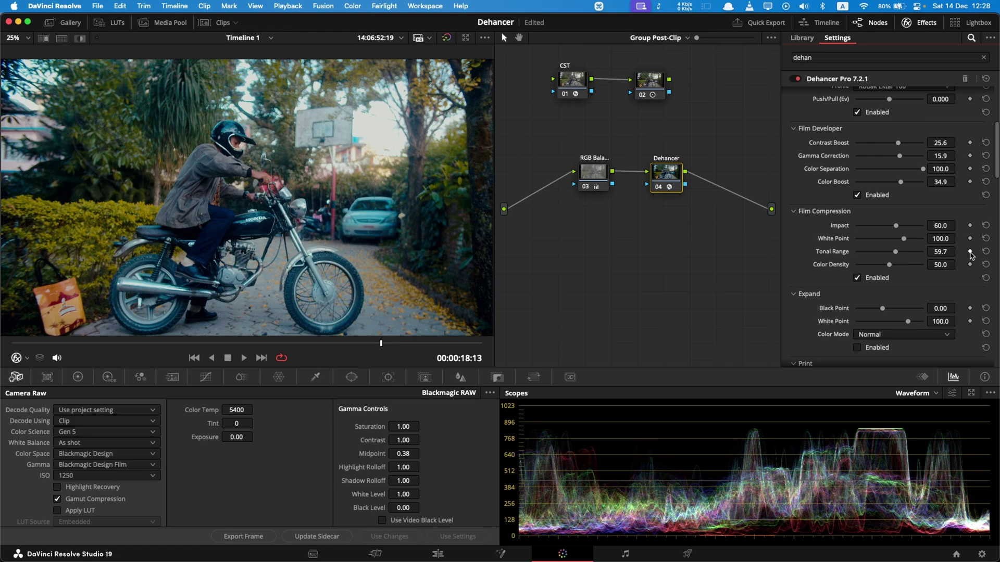
click(986, 251)
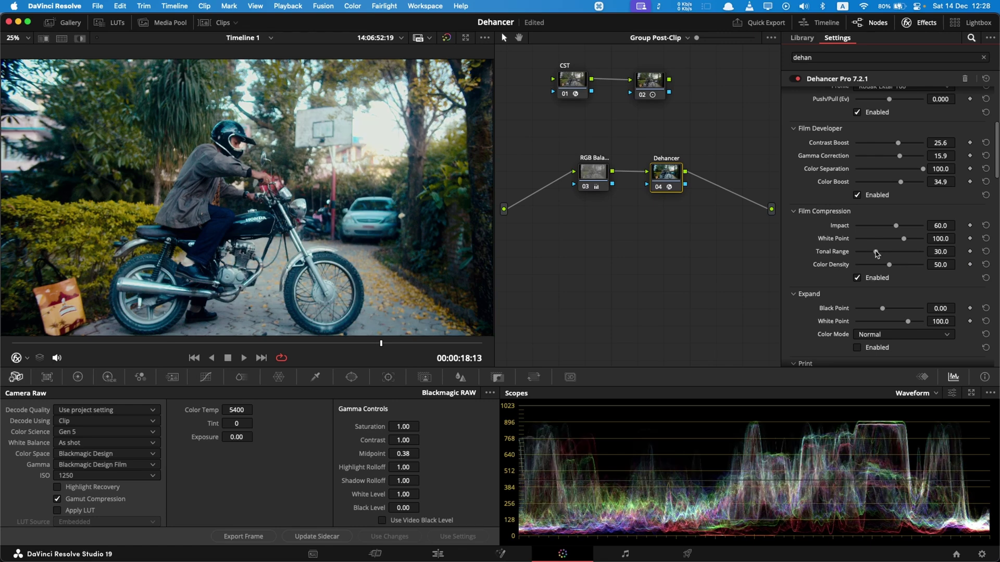
drag(877, 254, 882, 254)
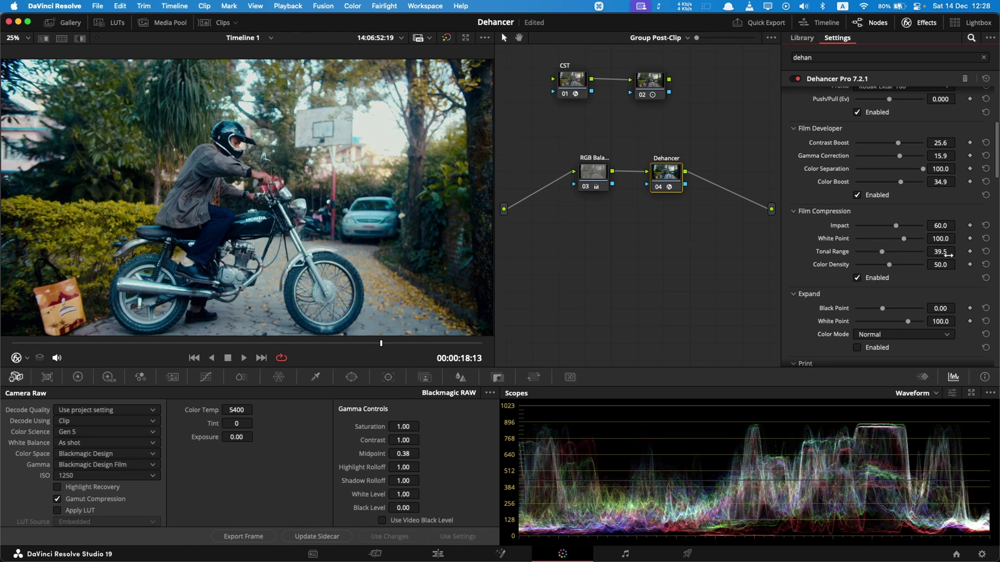
- Compare the enlarged shot repeatedly with Film Compression off and on, leaving it enabled
key(shift+f)
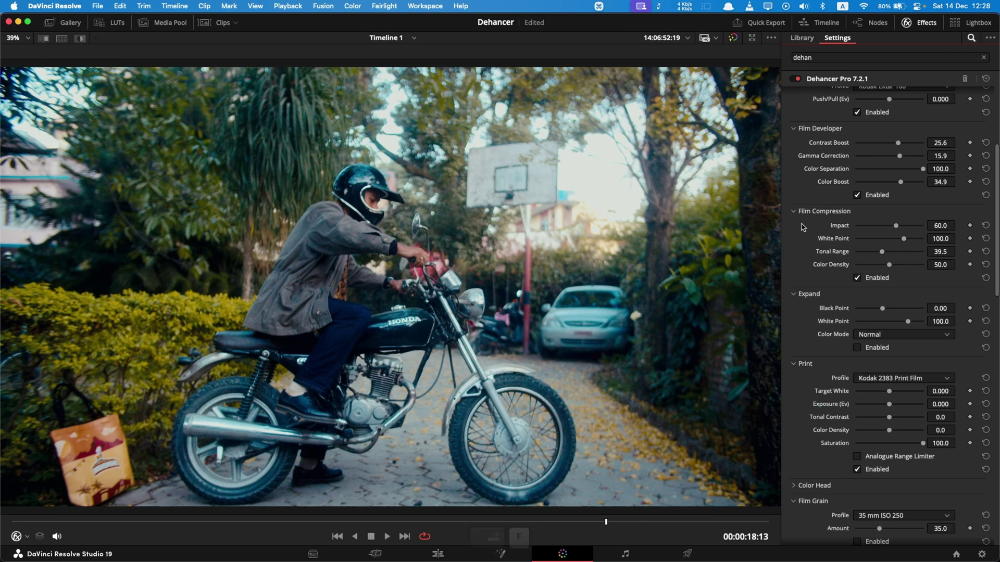
scroll(803, 236, down, 1)
click(857, 264)
click(857, 264)
click(858, 265)
click(858, 264)
click(858, 264)
click(857, 264)
click(857, 265)
click(857, 265)
click(857, 264)
click(858, 265)
click(858, 265)
click(857, 264)
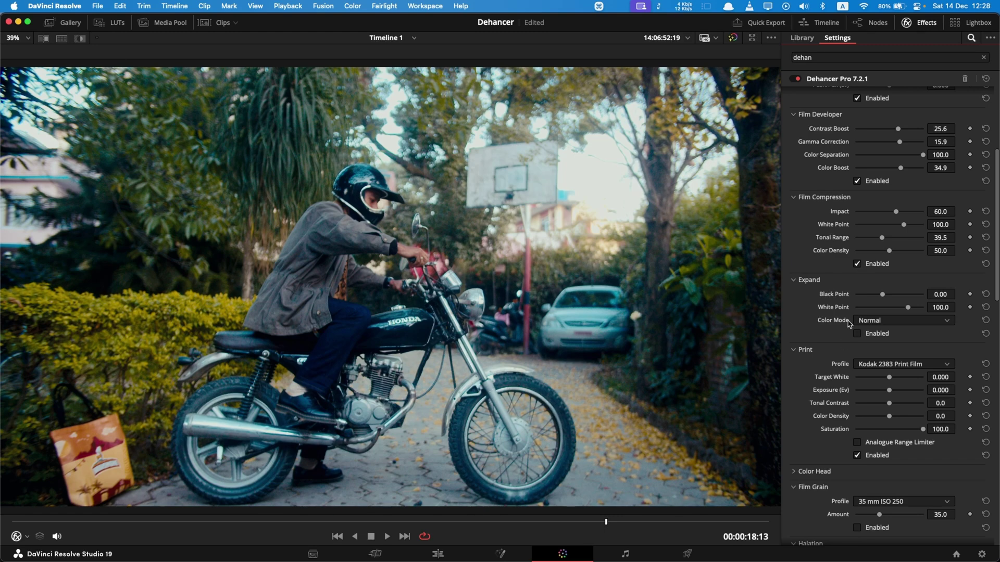
click(858, 264)
- Enable Dehancer's Expand module and set its White Point to 90.0 and Black Point to about 13.72 while monitoring the waveform
scroll(835, 268, down, 4)
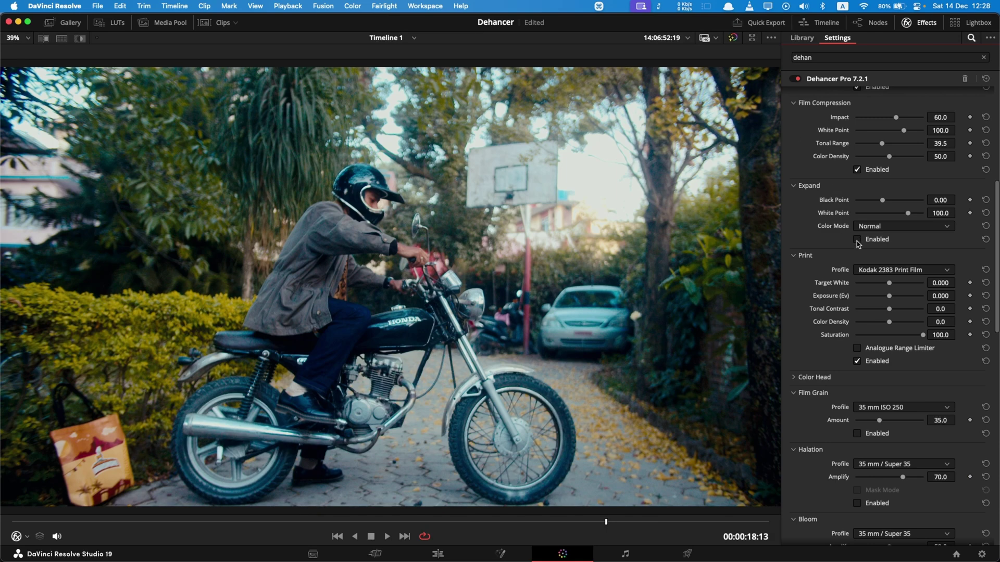
key(alt+f)
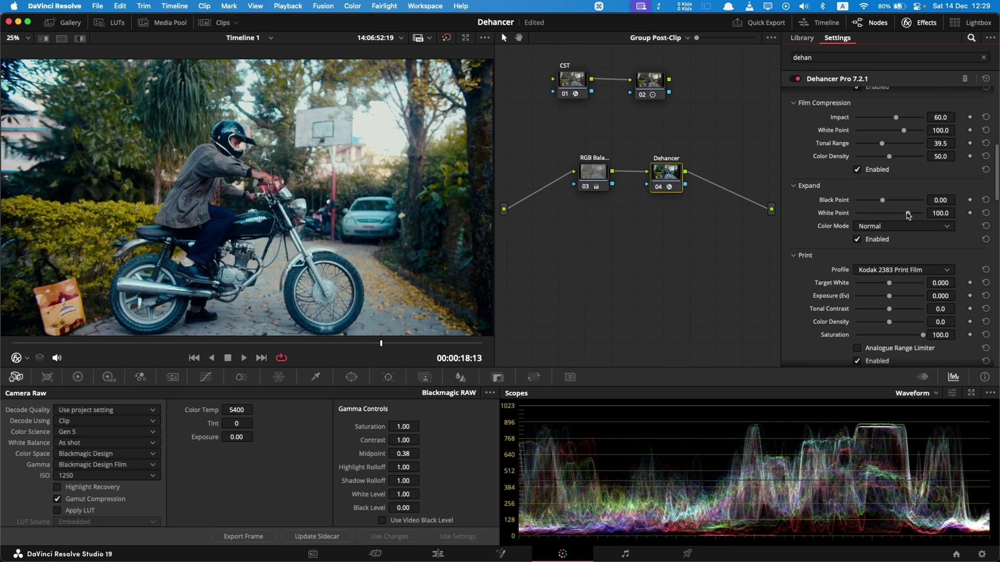
drag(908, 214, 903, 216)
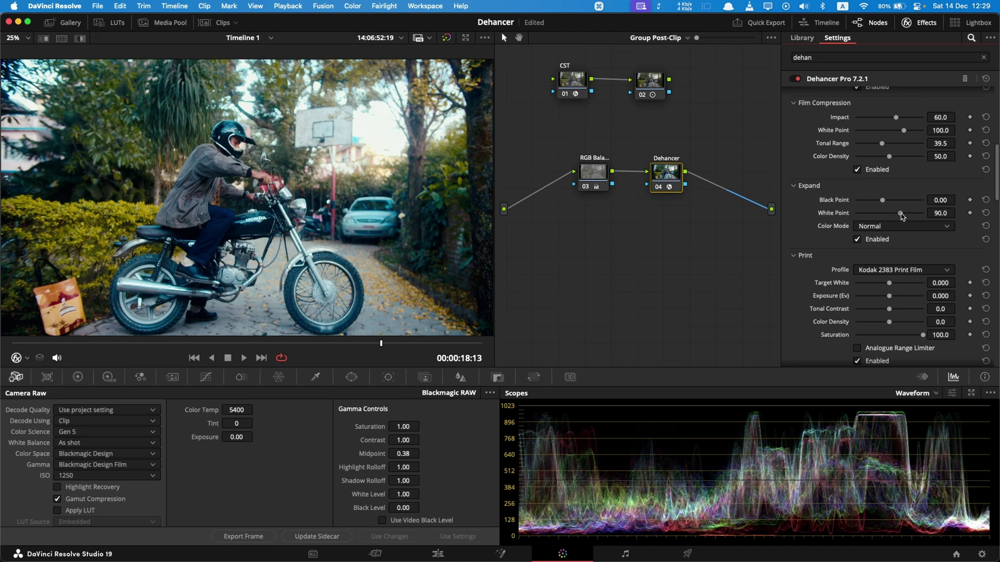
drag(883, 203, 884, 203)
drag(880, 201, 902, 200)
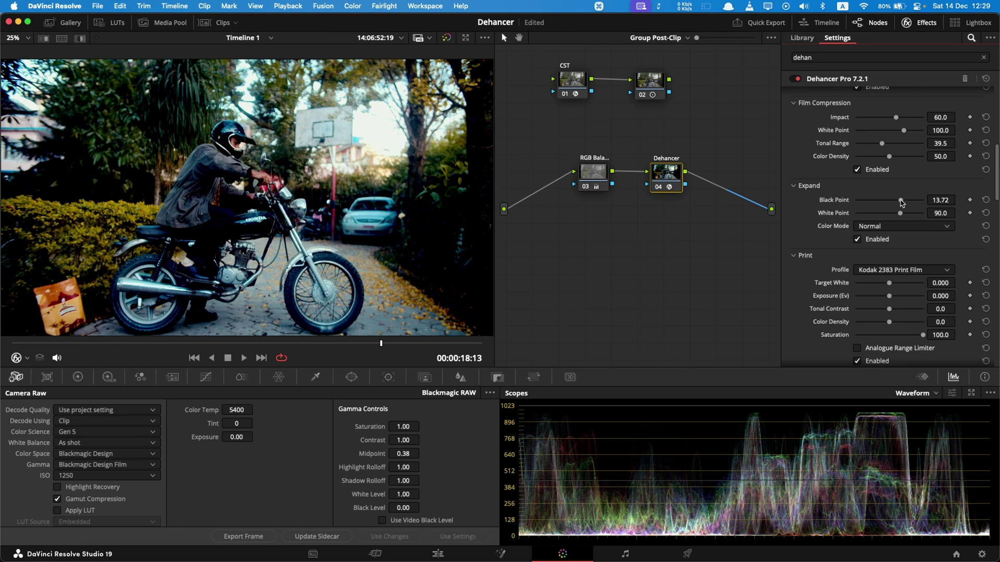
- Try an Expand Black Point of -20.00, reset it, and set the Black Point to -2.56
click(985, 200)
drag(887, 202, 851, 204)
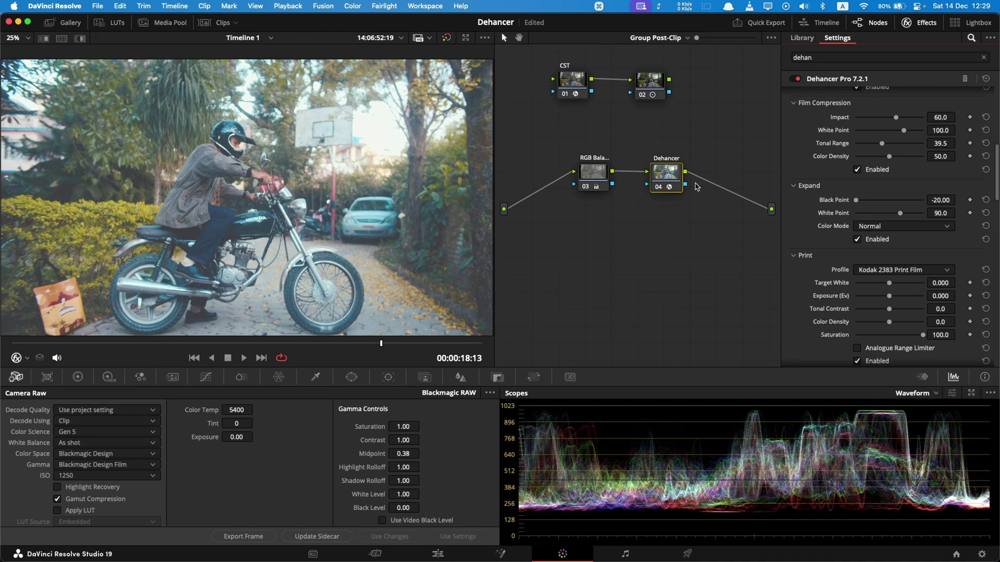
click(985, 202)
drag(882, 201, 879, 203)
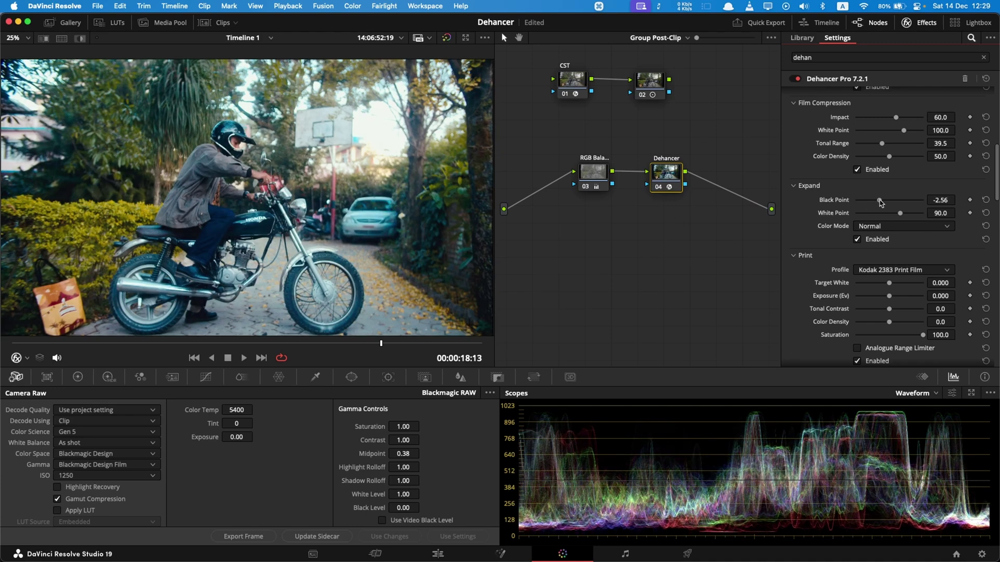
- Enlarge the viewer and set the Print module's Tonal Contrast to 1.4 after trying 2.7
key(alt+f)
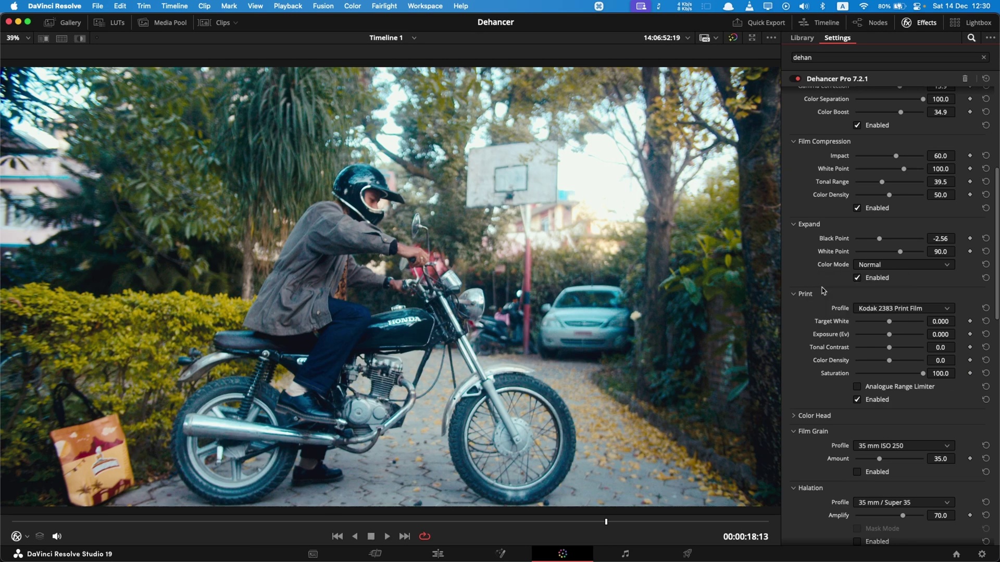
scroll(810, 289, down, 1)
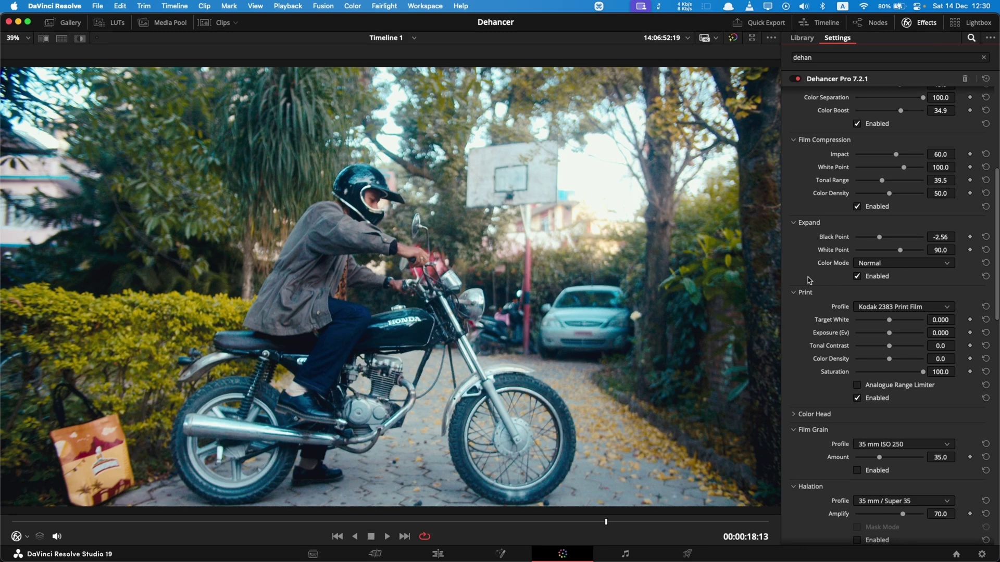
scroll(805, 250, down, 5)
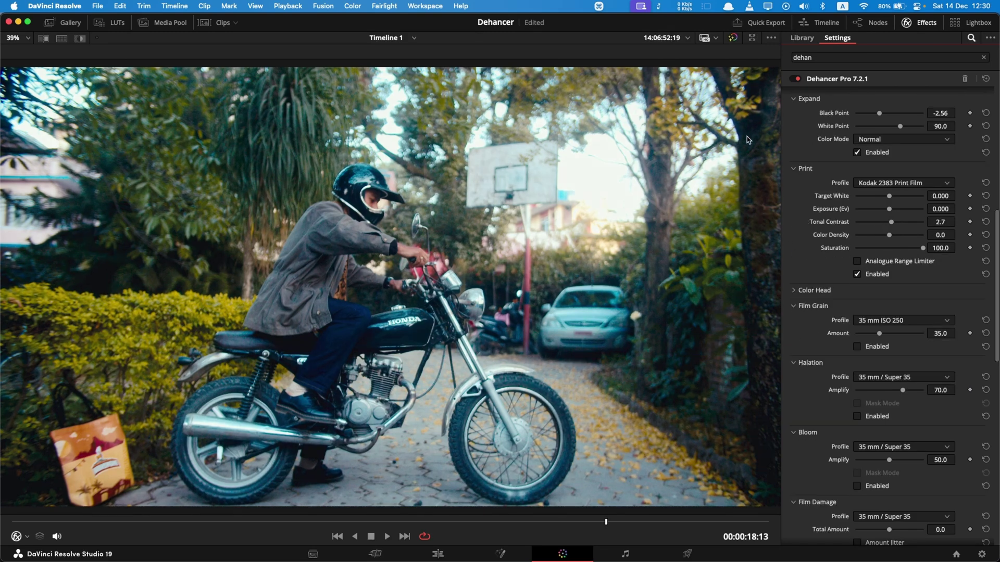
scroll(815, 200, up, 10)
scroll(810, 208, down, 5)
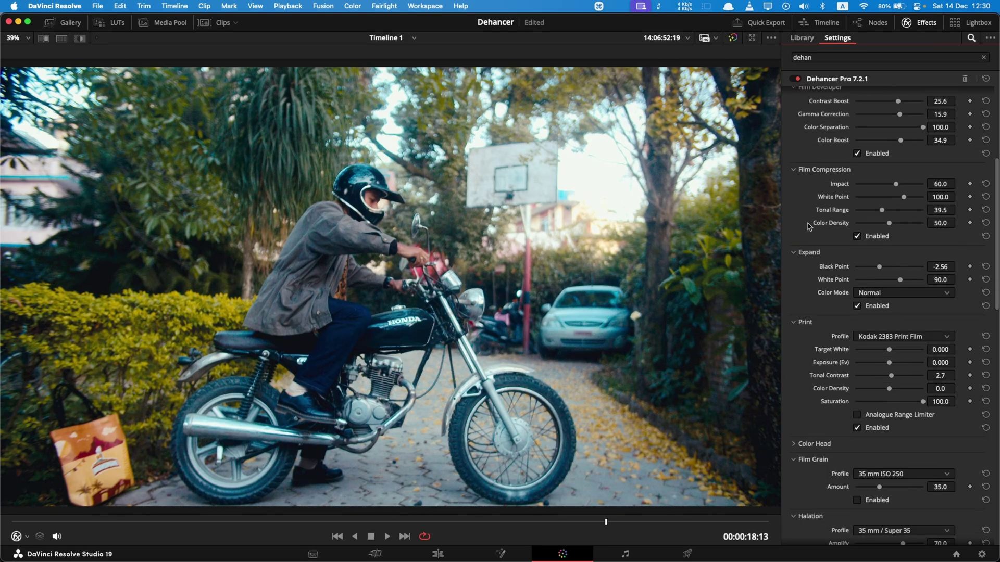
scroll(822, 344, down, 4)
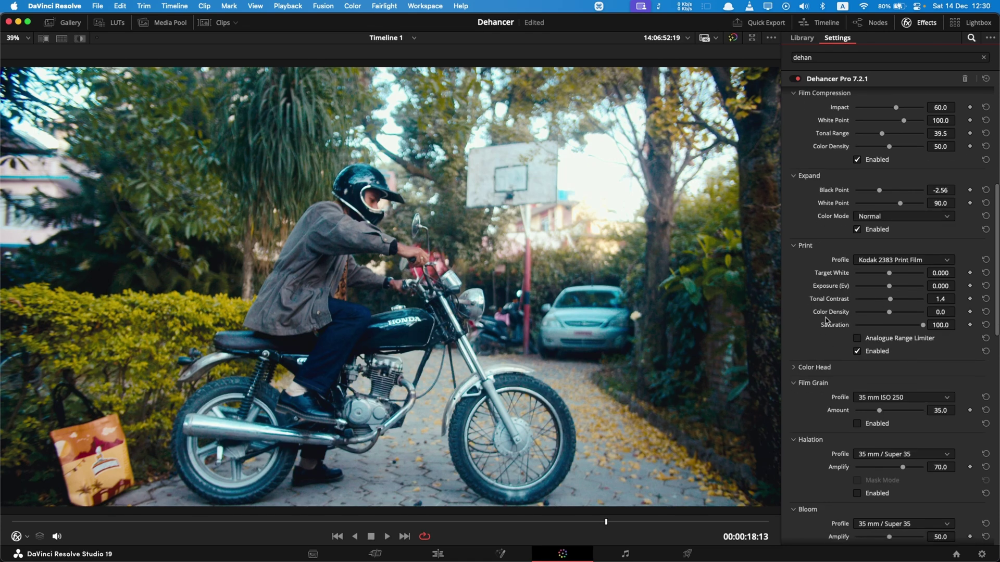
scroll(825, 320, down, 2)
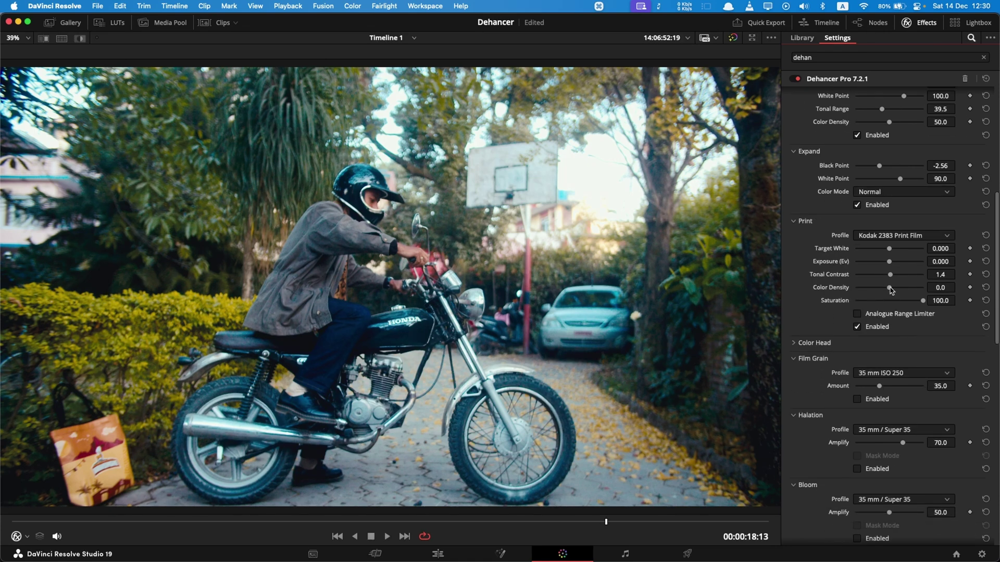
- Try Print Color Density values of 75.2 and -100.0, and set it to 36.4
mouse_move(889, 290)
mouse_down()
mouse_move(910, 290)
mouse_move(835, 295)
mouse_move(913, 293)
mouse_move(878, 300)
mouse_up()
drag(892, 287, 915, 288)
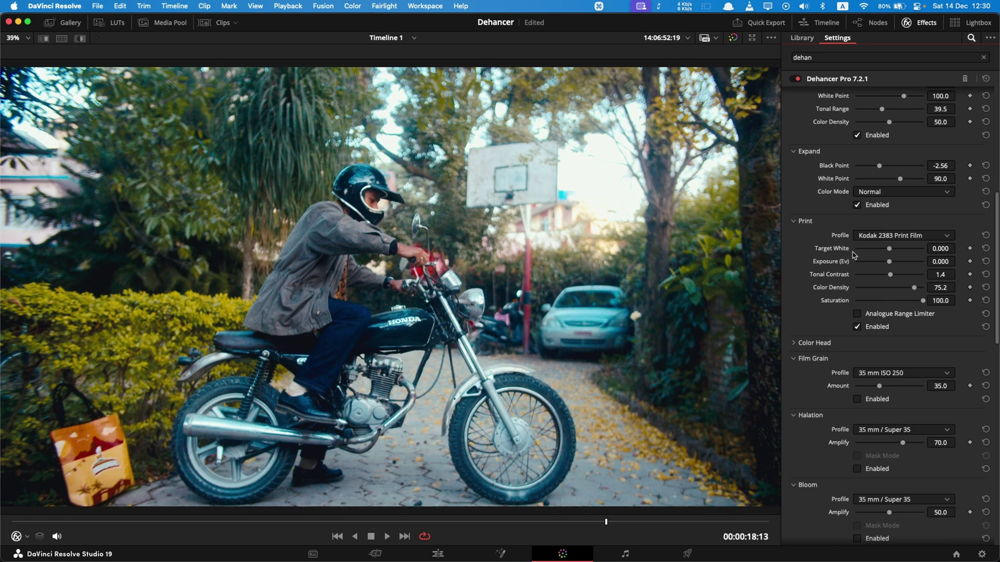
drag(914, 288, 846, 287)
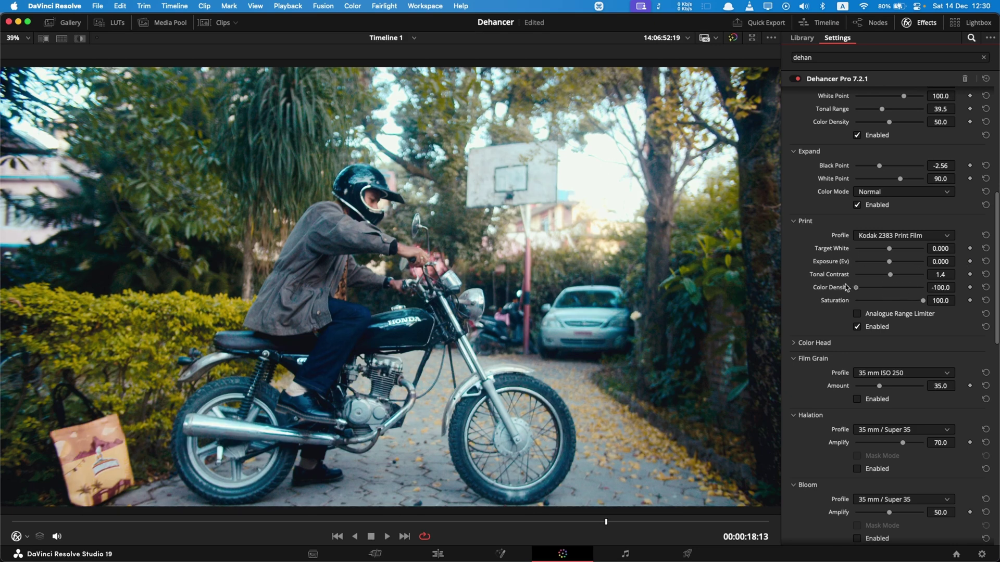
drag(855, 288, 900, 292)
- Enable the Color Head module and set Yellow - Blue to -8.9, Magenta - Green to 4.3 and Cyan - Red to -1.9, keeping Impact at 100.0
click(814, 342)
scroll(810, 268, down, 4)
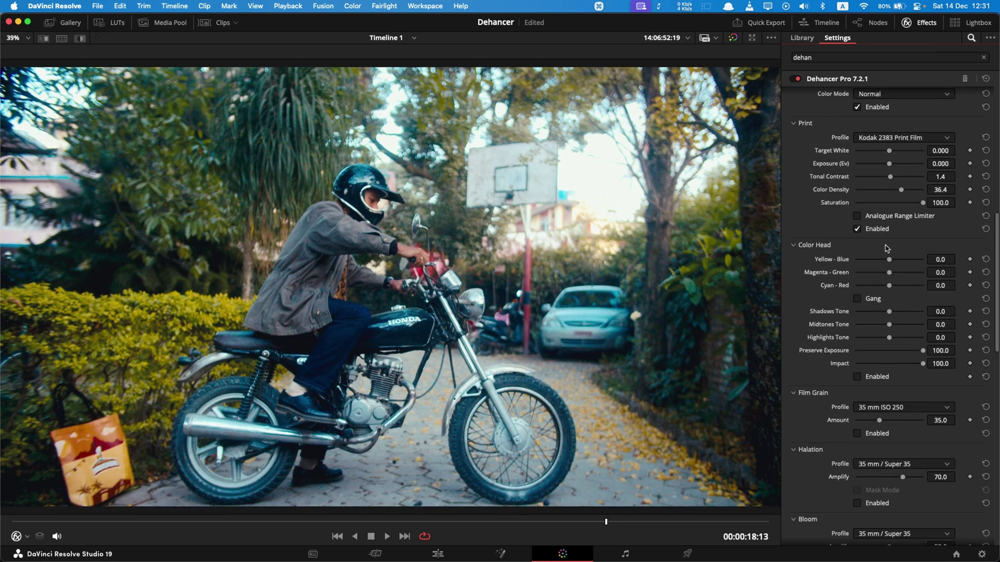
scroll(833, 275, down, 2)
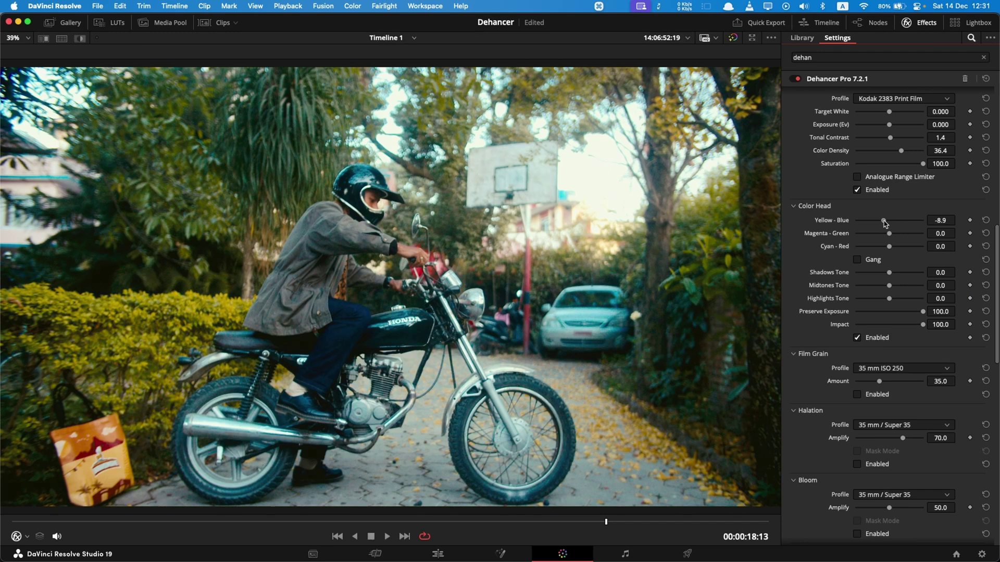
drag(889, 233, 893, 235)
drag(890, 249, 889, 251)
click(858, 340)
mouse_move(922, 324)
mouse_down()
mouse_move(849, 327)
mouse_move(927, 329)
mouse_up()
mouse_move(919, 326)
mouse_down()
mouse_move(845, 325)
mouse_move(917, 325)
mouse_up()
- Try extreme Shadows Tone and Midtones Tone values in Color Head, resetting each one
scroll(825, 285, down, 1)
drag(889, 266, 816, 268)
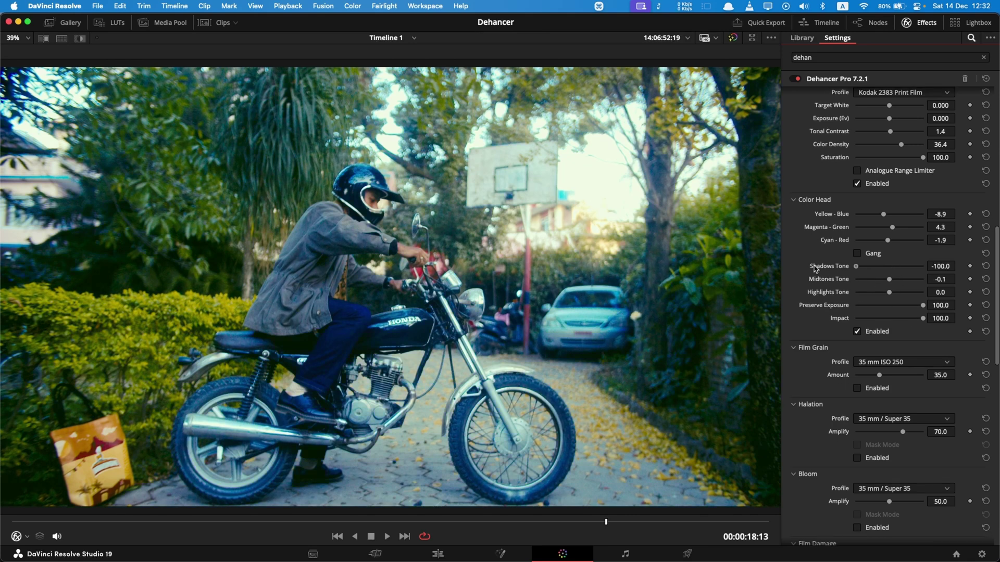
drag(856, 266, 922, 266)
click(985, 266)
drag(889, 279, 998, 297)
click(986, 279)
- Try low Highlights Tone values and reset them, and set Color Head's Highlights Tone to 24.0 and Shadows Tone to 41.1
drag(887, 296, 772, 294)
drag(862, 297, 832, 290)
click(985, 292)
drag(890, 295, 898, 294)
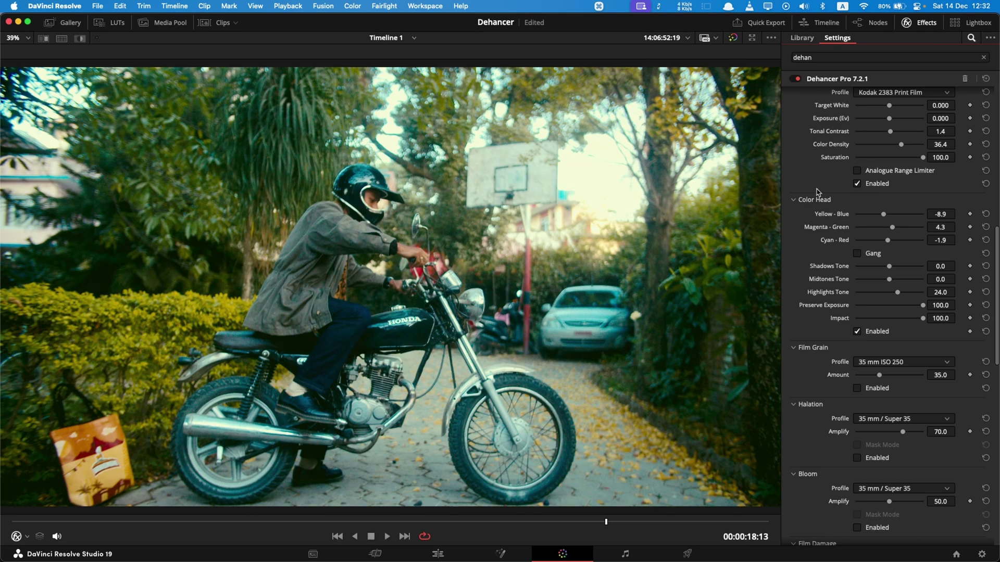
scroll(824, 257, down, 2)
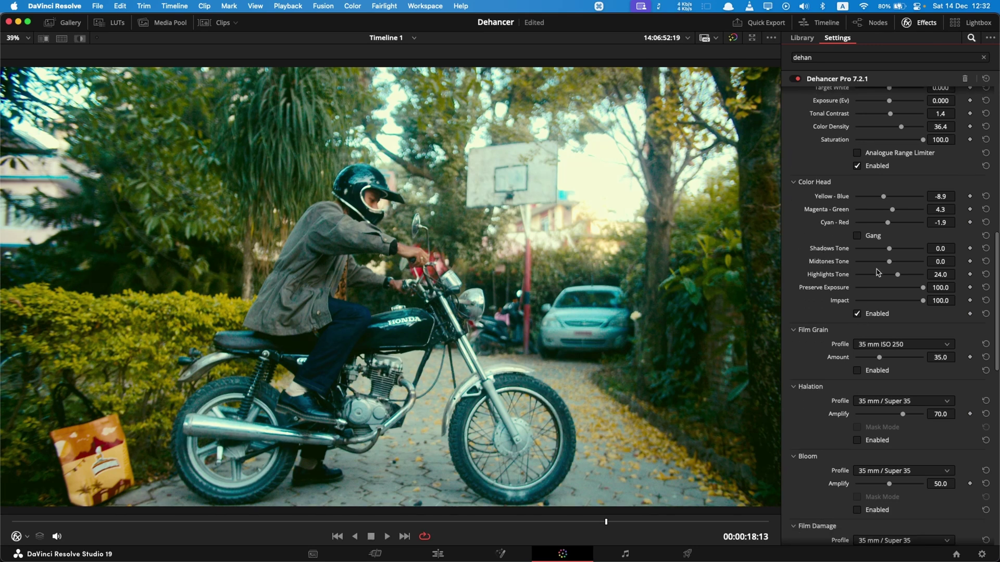
scroll(884, 263, down, 5)
- Compare the enlarged shot with the whole Dehancer effect off and on, leaving it enabled
click(797, 80)
click(797, 80)
click(797, 80)
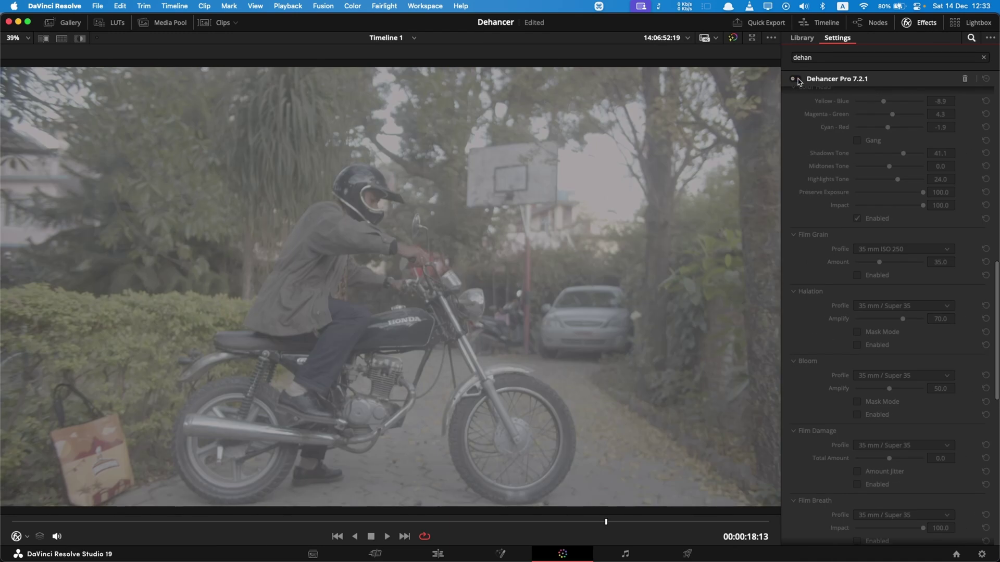
click(797, 80)
scroll(795, 254, down, 1)
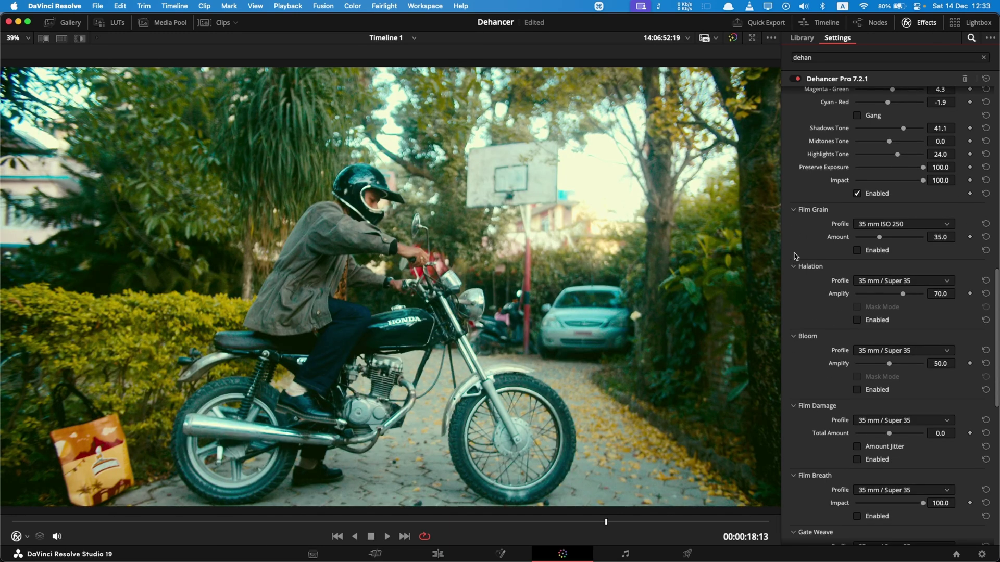
scroll(795, 255, up, 7)
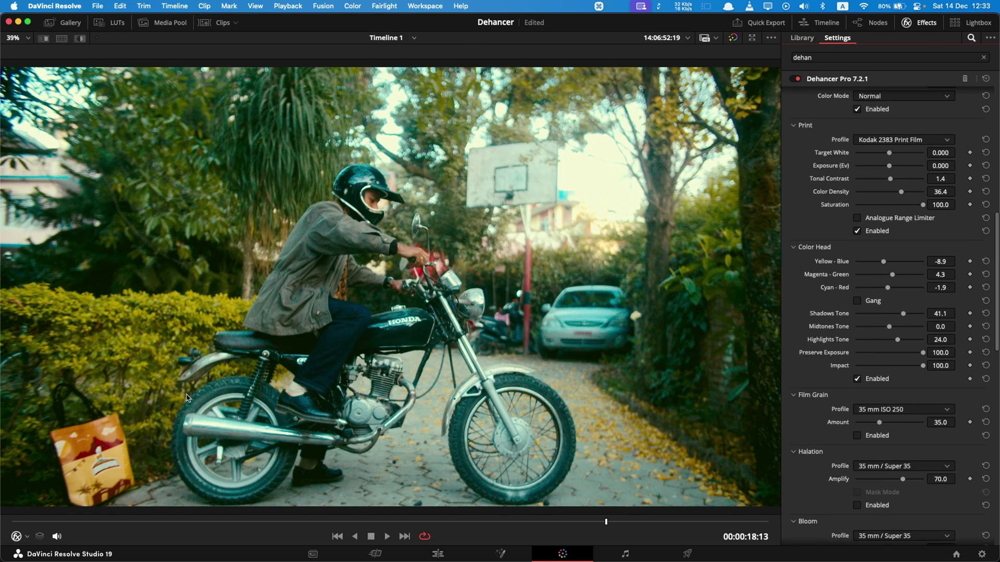
- Return to the node graph and compare the shot with the RGB balance node off and on, leaving it enabled
key(super+f)
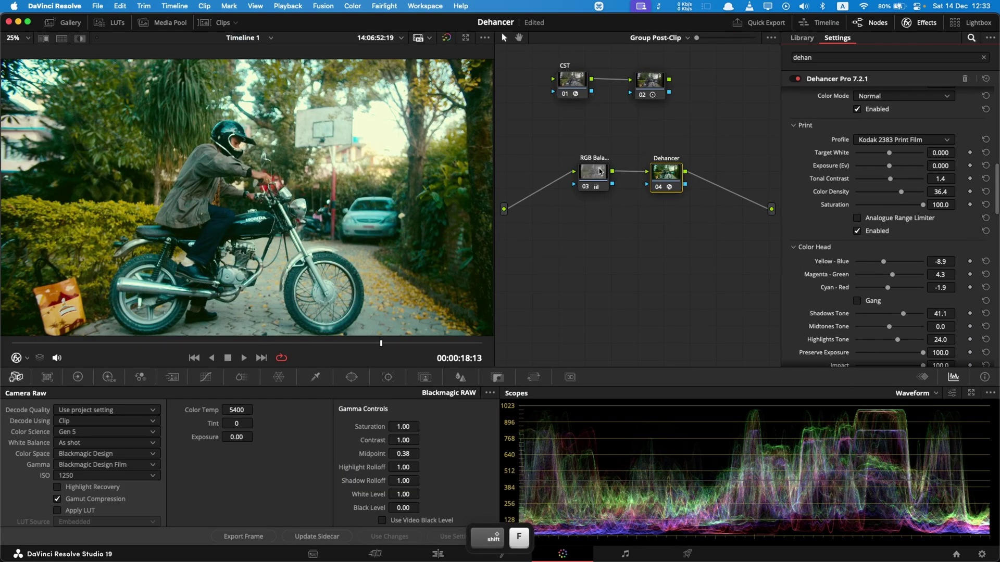
click(599, 172)
key(super+d)
key(super+d)
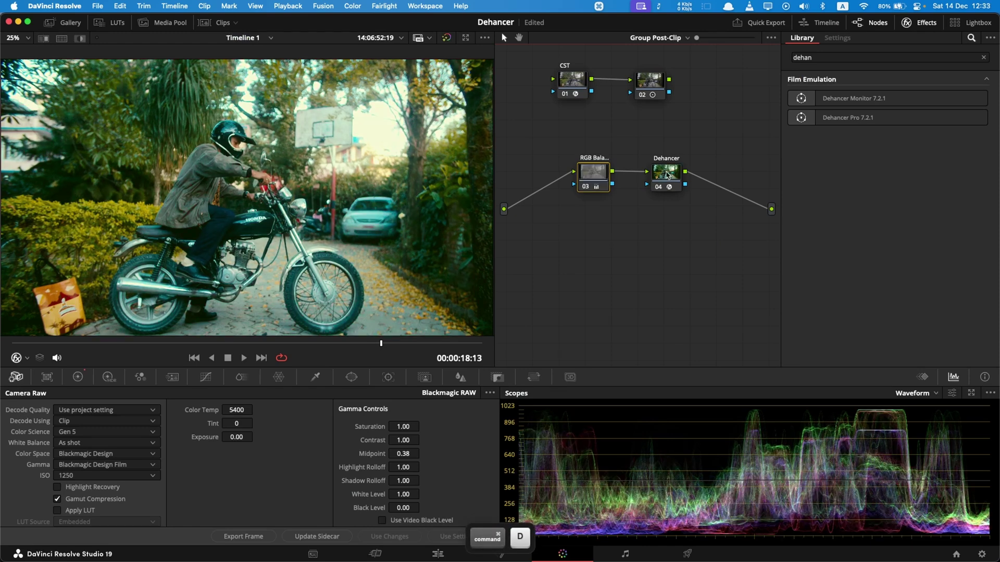
click(668, 175)
click(598, 177)
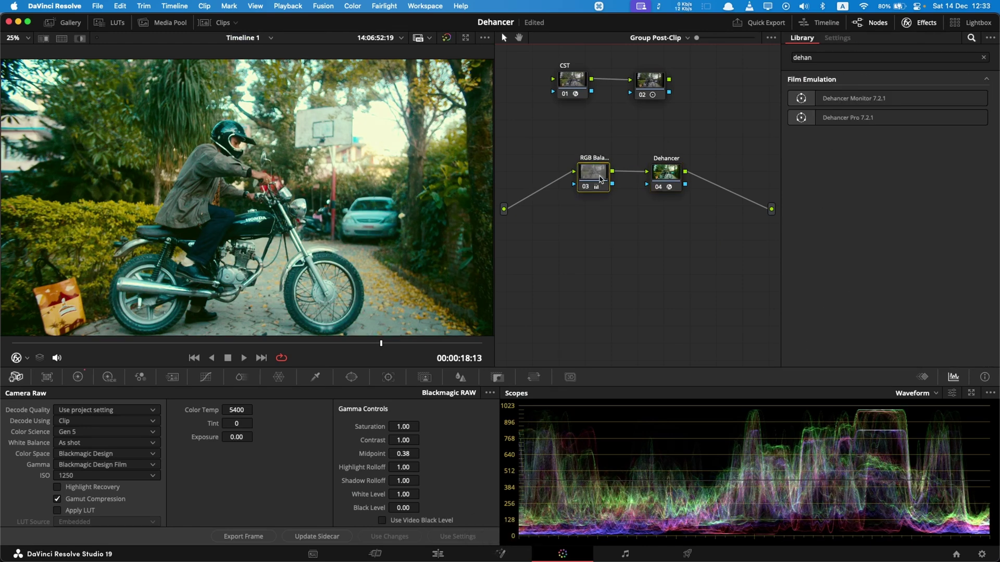
key(super+d)
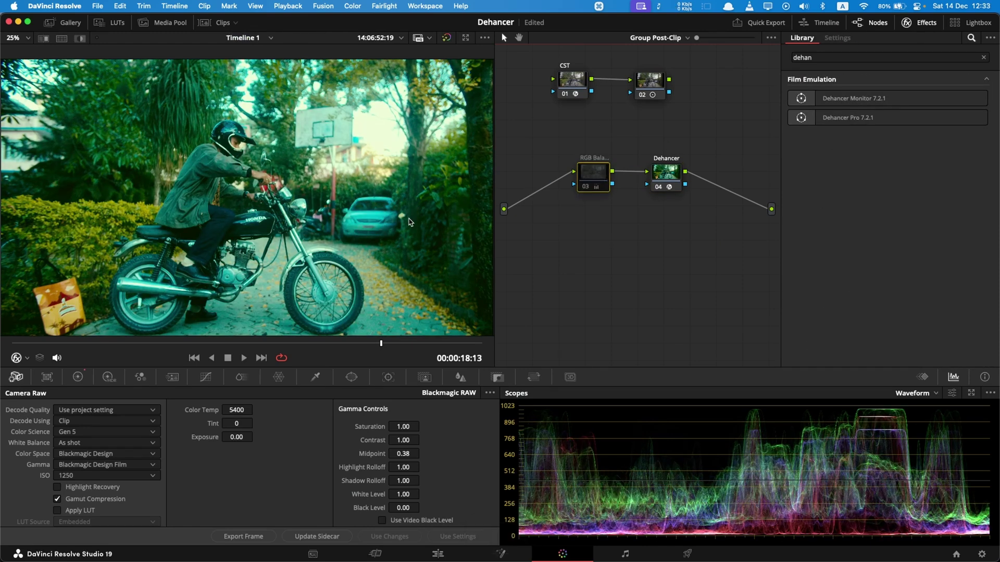
key(super+d)
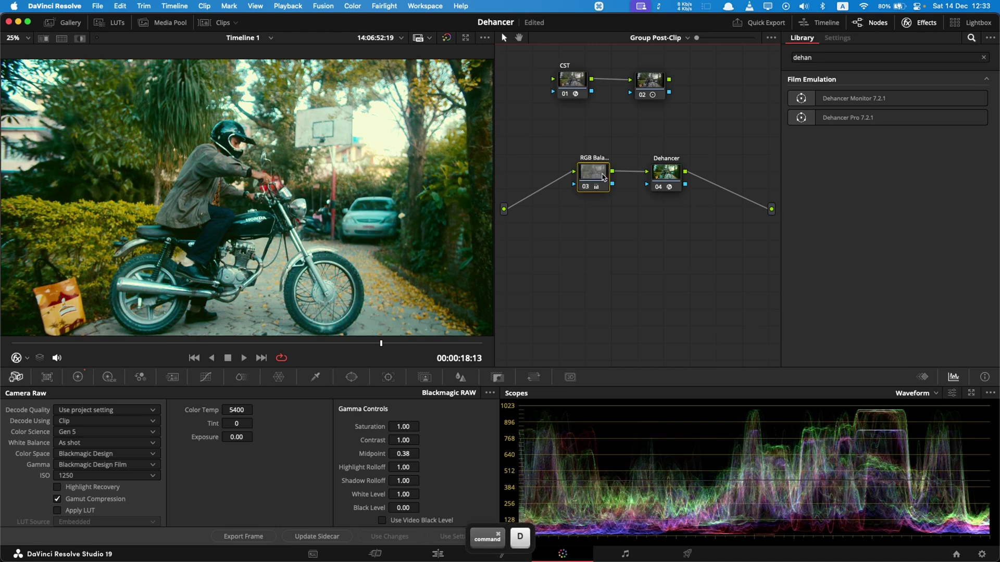
- Select the Dehancer node, enlarge the viewer, and enable the Film Grain and Halation modules
click(669, 165)
key(shift+f)
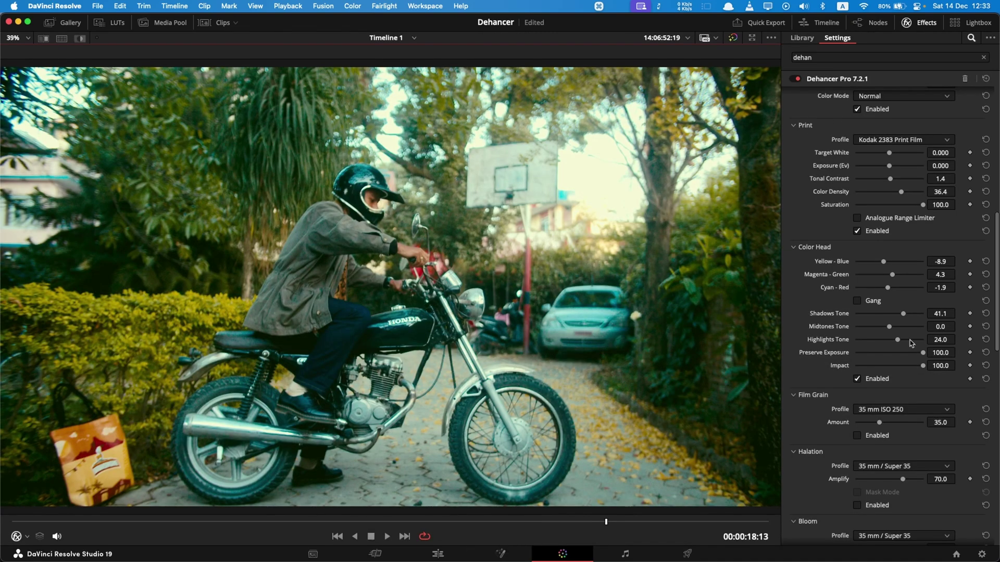
scroll(820, 289, down, 10)
scroll(809, 270, up, 3)
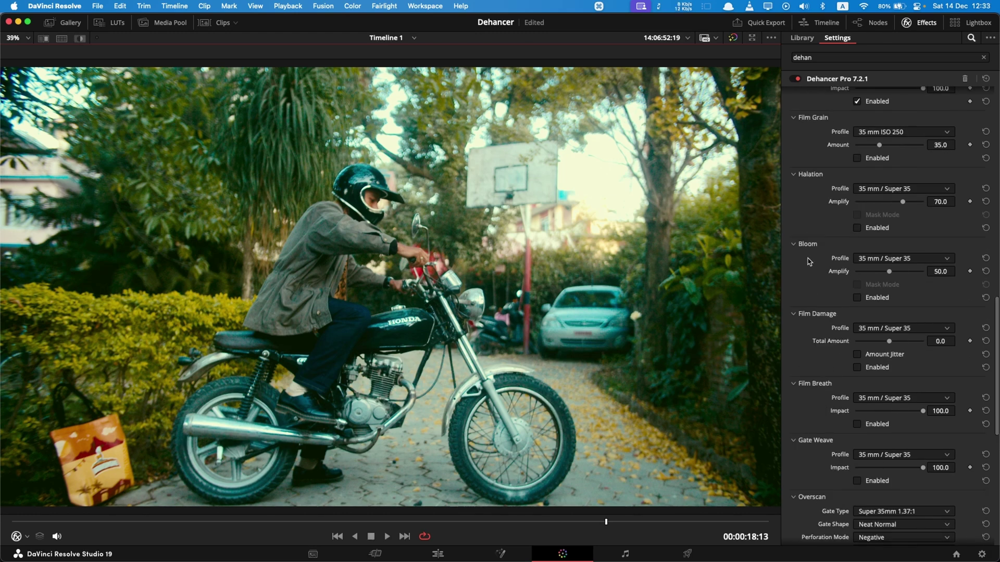
scroll(860, 217, up, 1)
click(856, 166)
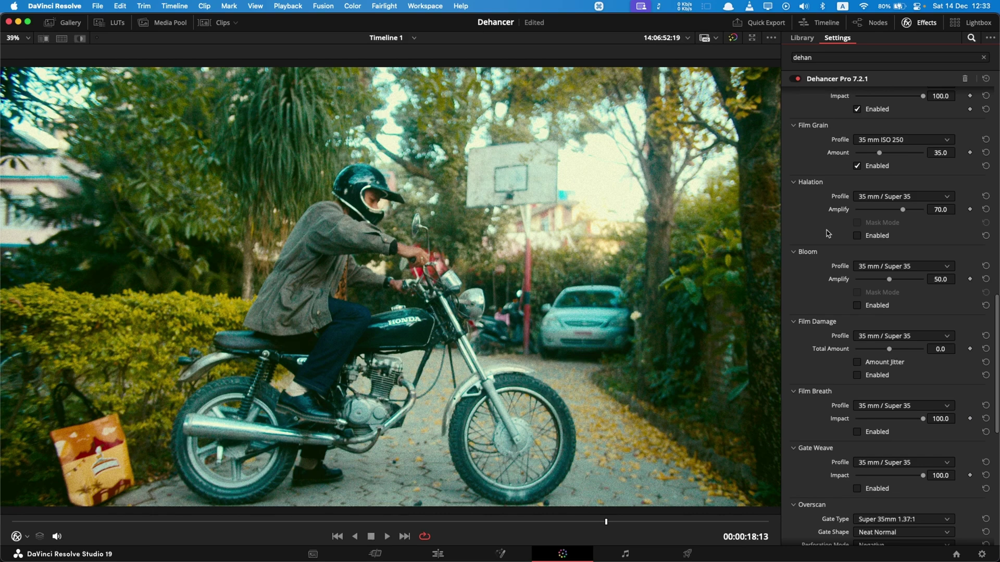
click(856, 236)
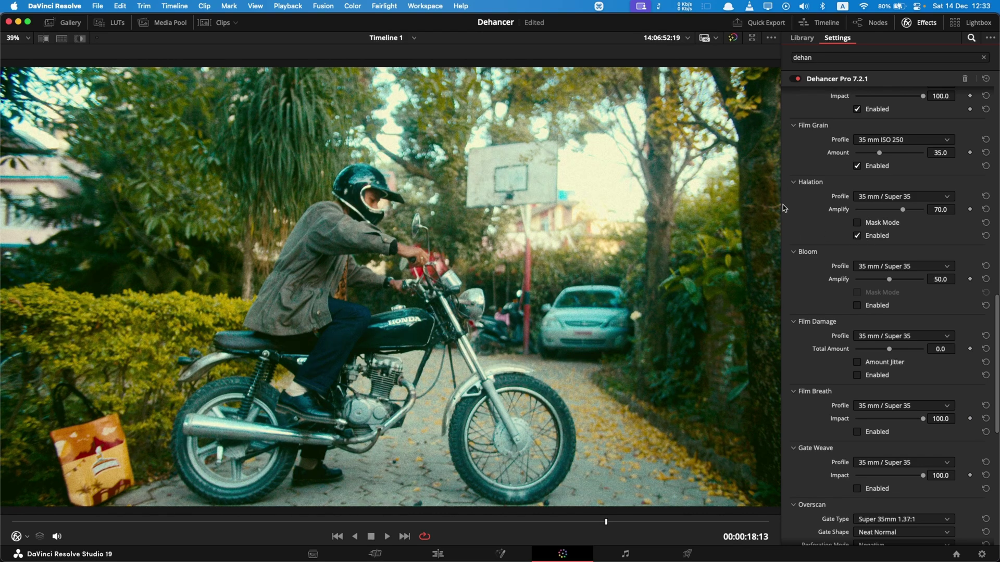
- Zoom in on the rider's helmet, disable Film Grain, and try different Halation Amplify values, including 60.5 and 73.6
scroll(367, 232, up, 5)
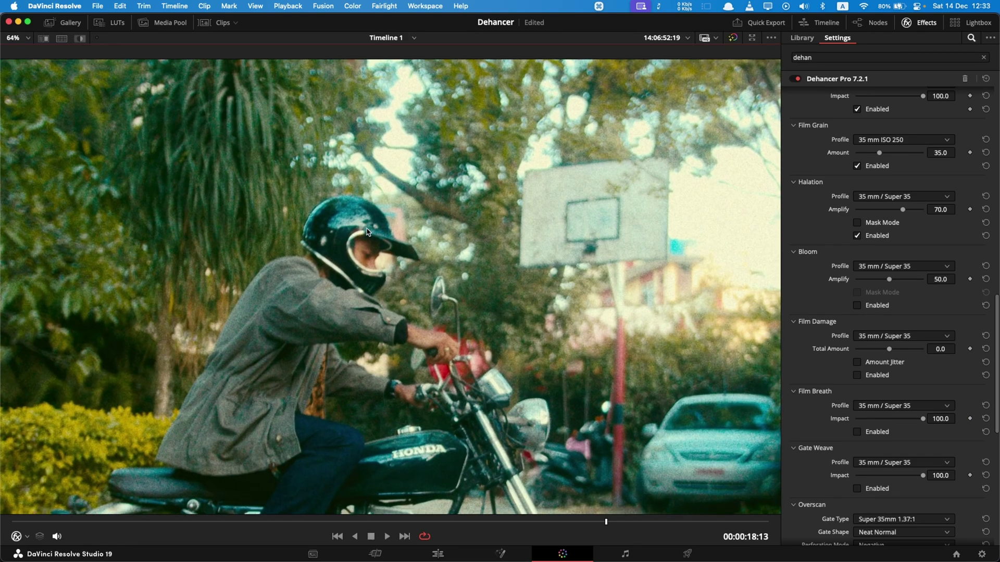
scroll(367, 232, up, 6)
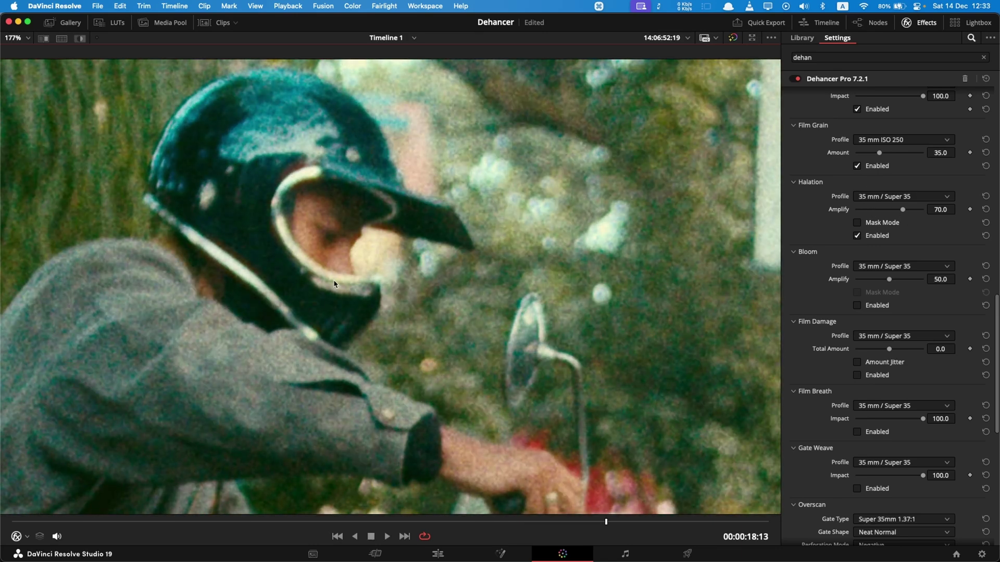
mouse_move(903, 212)
mouse_down()
mouse_move(845, 214)
mouse_move(896, 210)
mouse_up()
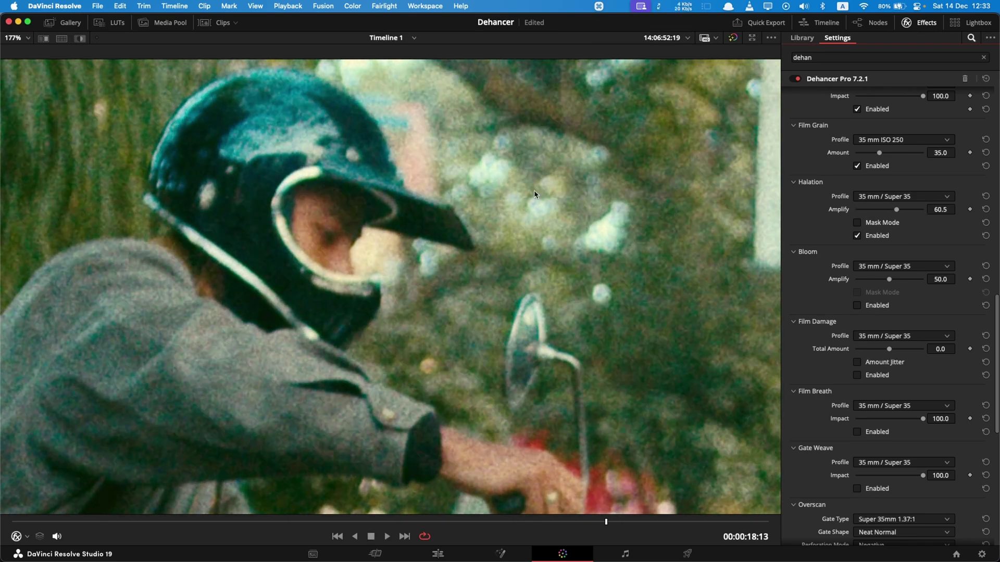
drag(898, 212, 923, 210)
click(878, 166)
mouse_move(922, 210)
mouse_down()
mouse_move(908, 219)
mouse_move(904, 206)
mouse_up()
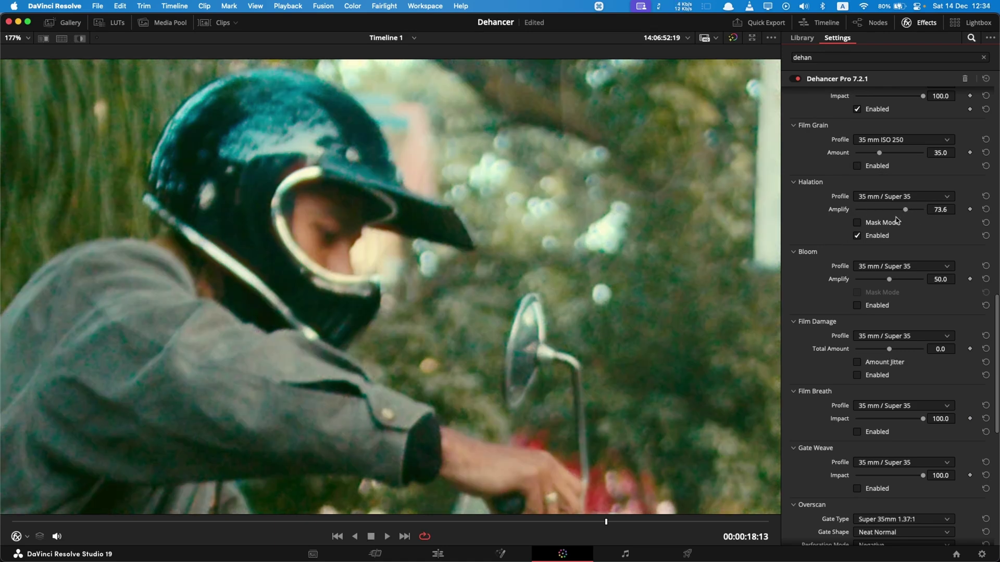
drag(907, 213, 912, 210)
- Set the Bloom module's Amplify to 84.5, leaving Bloom disabled
scroll(912, 211, down, 1)
drag(889, 265, 913, 268)
click(857, 292)
- Change the Halation profile to 8 mm / Super 8 and set its Amplify to 100.0
click(885, 182)
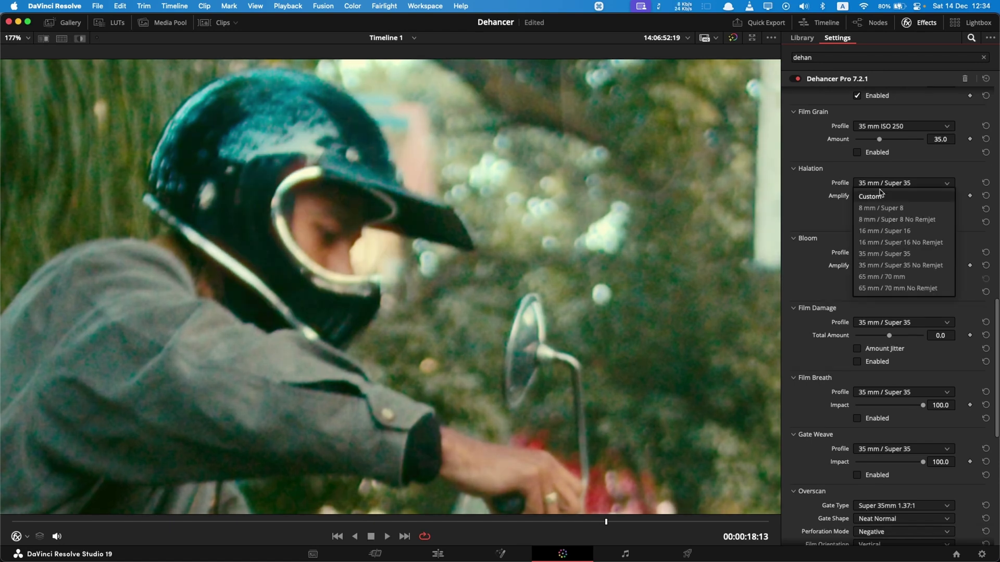
click(883, 208)
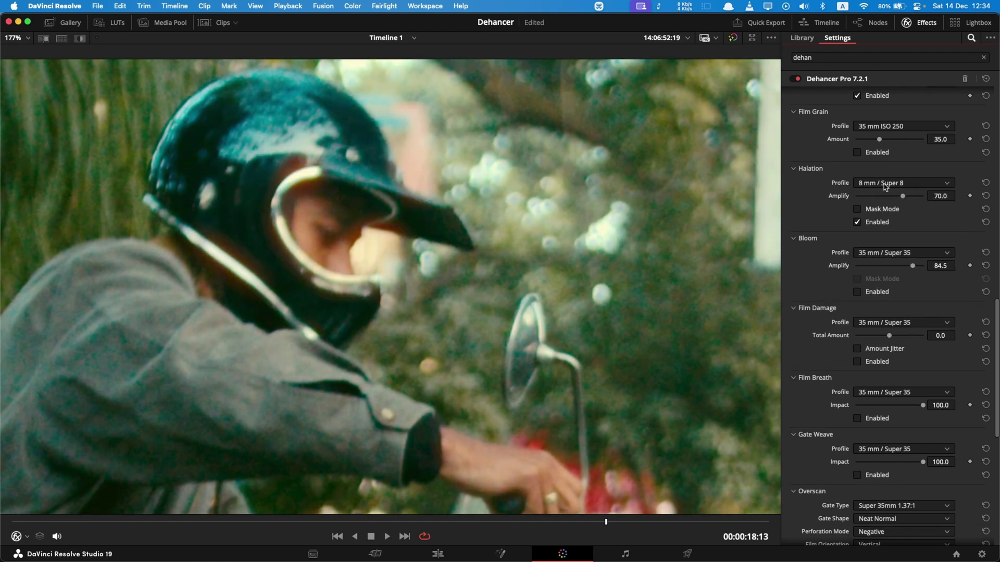
click(884, 185)
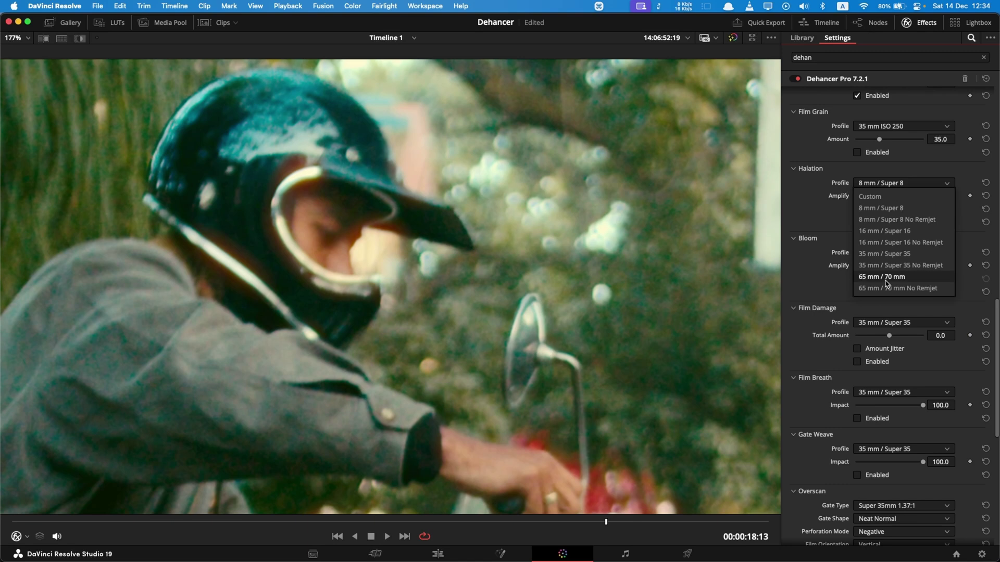
click(879, 208)
drag(903, 196, 924, 198)
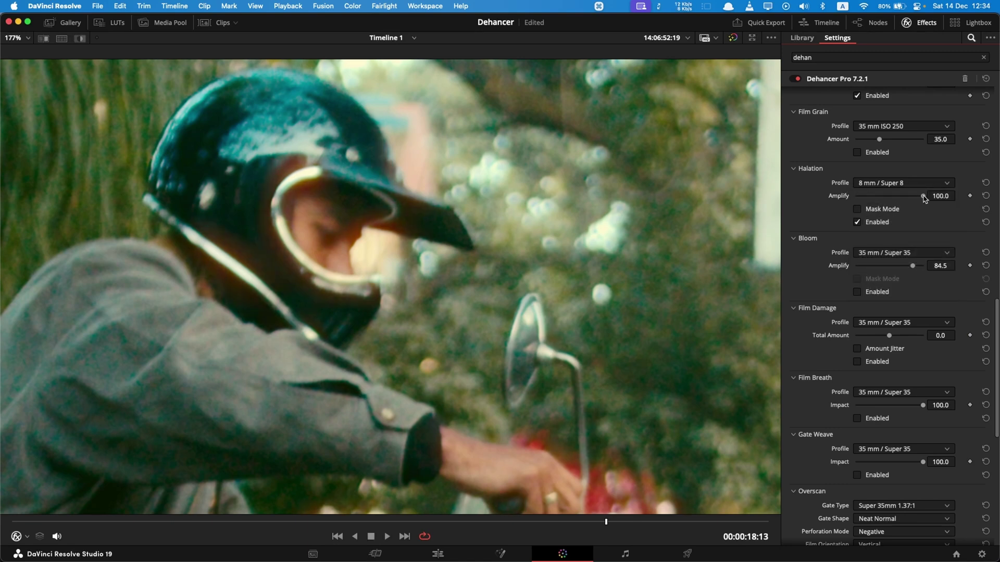
- Set the Halation profile back to 35 mm / Super 35 with Amplify 80.6, and toggle the module off and on to compare
click(901, 187)
click(894, 283)
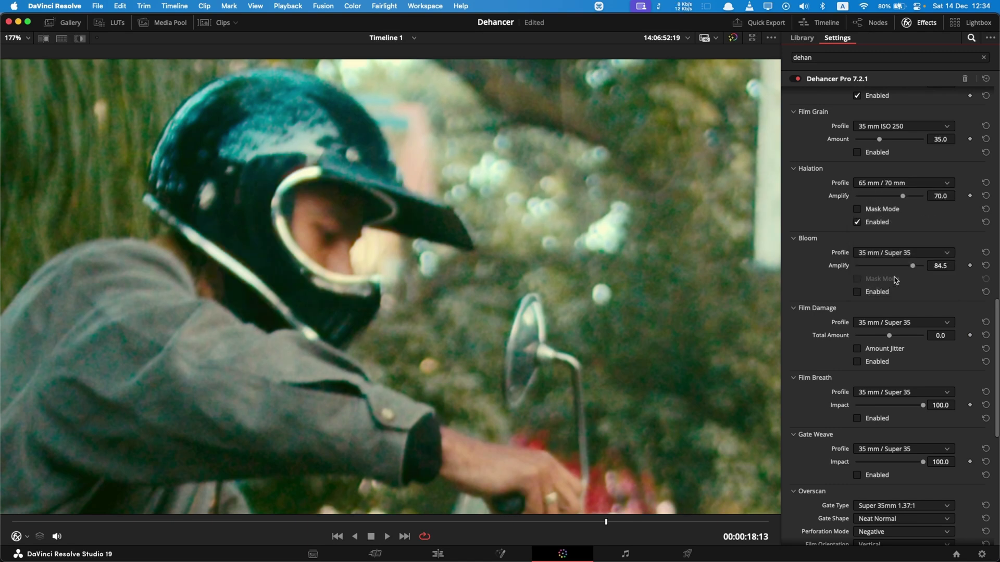
mouse_move(902, 196)
mouse_down()
mouse_move(916, 197)
mouse_move(884, 198)
mouse_move(910, 197)
mouse_up()
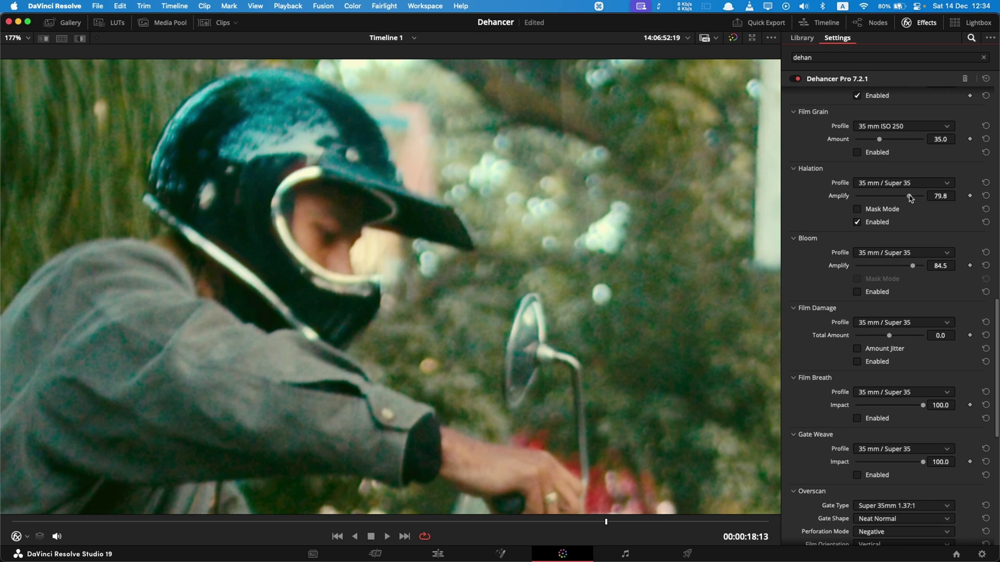
click(856, 222)
key(shift)
click(857, 222)
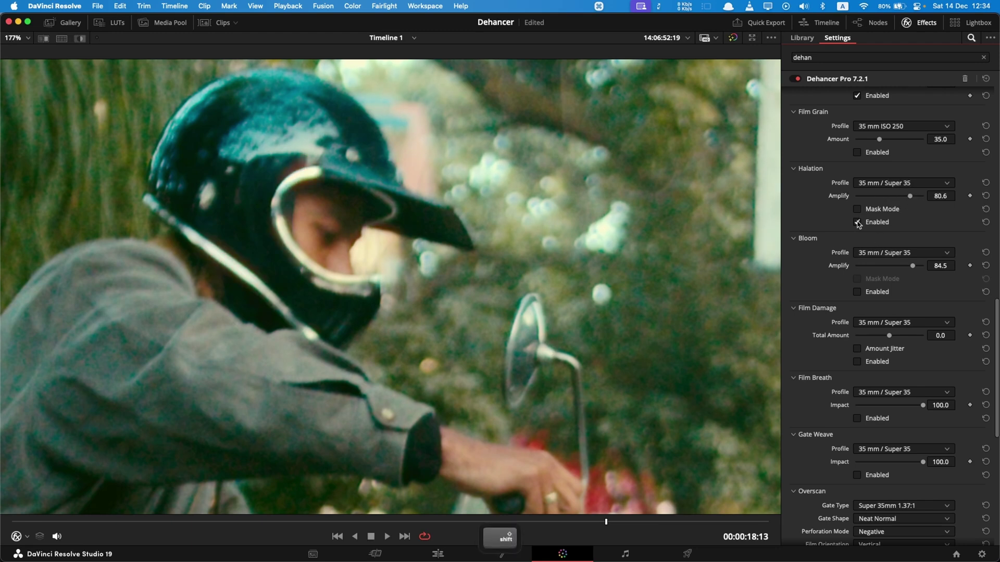
- Enable the Bloom module, fit the whole frame in the viewer, and compare the image with Bloom off and on
click(857, 292)
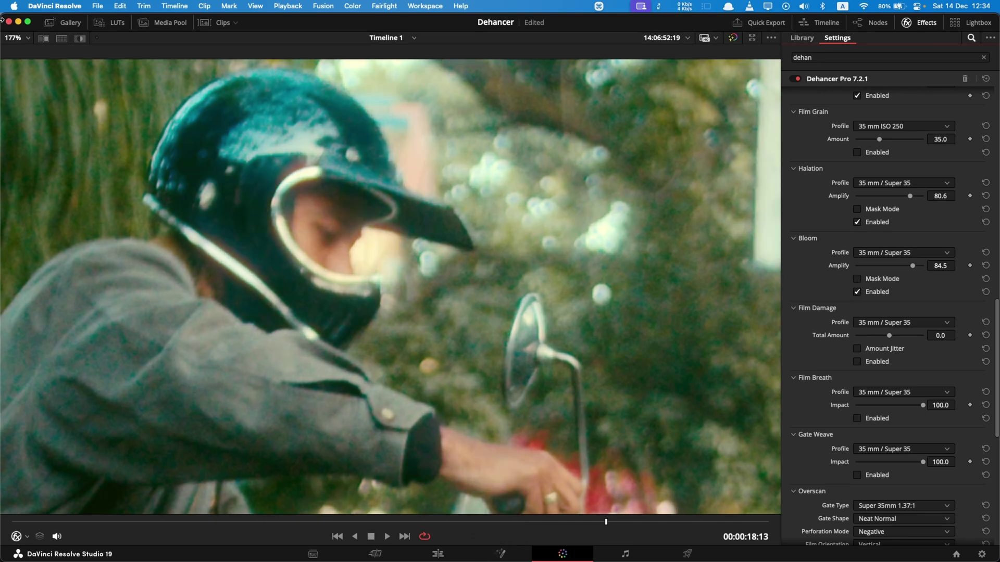
click(16, 38)
click(25, 57)
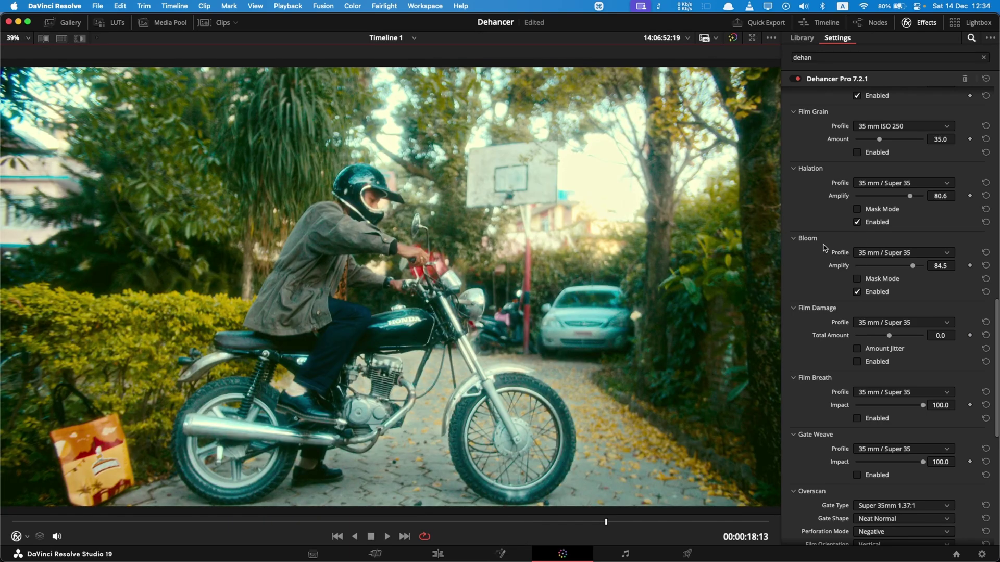
click(857, 292)
click(857, 292)
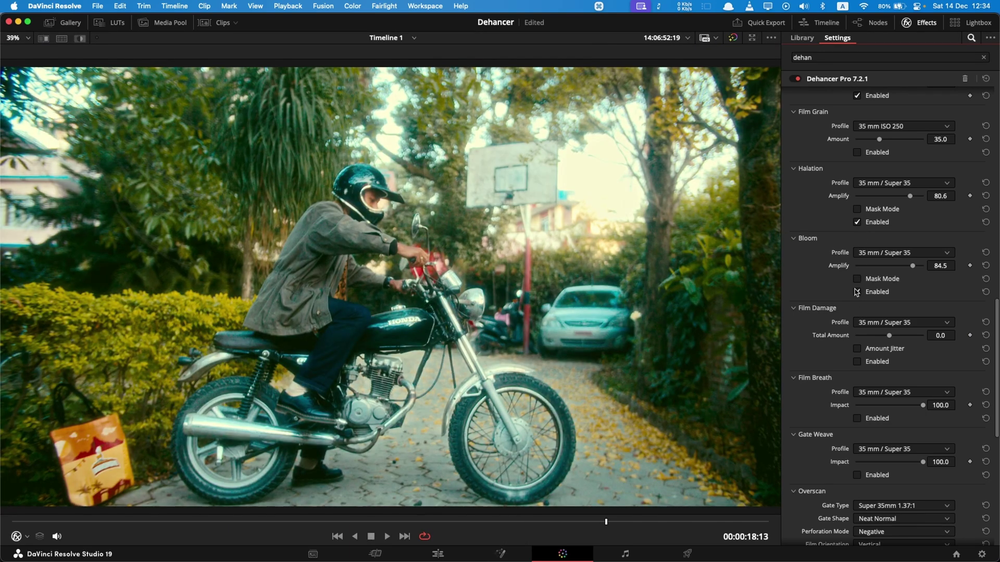
click(856, 292)
click(857, 292)
click(856, 292)
- Try Bloom Amplify at 0.0 and 44.2, preview the Bloom mask, and set Amplify to 59.7
drag(912, 266, 788, 274)
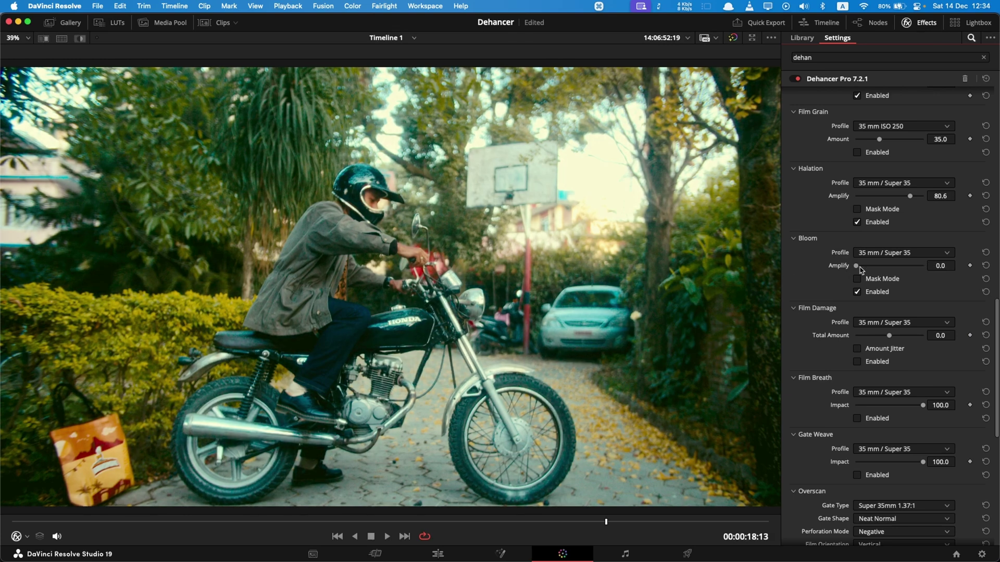
drag(859, 268, 886, 268)
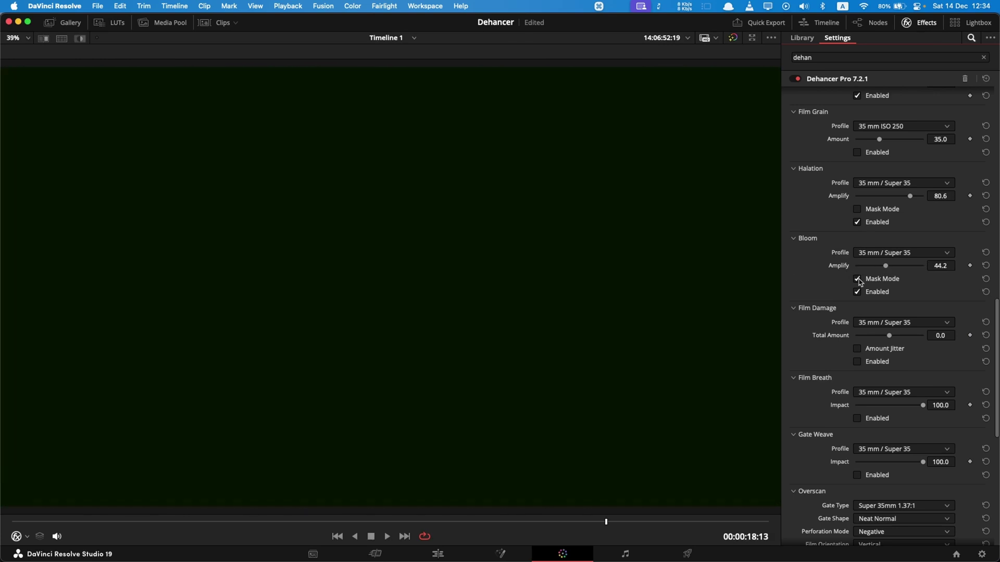
click(857, 280)
drag(886, 266, 904, 271)
- Collapse the Film Damage, Film Breath and Gate Weave modules
scroll(903, 271, down, 5)
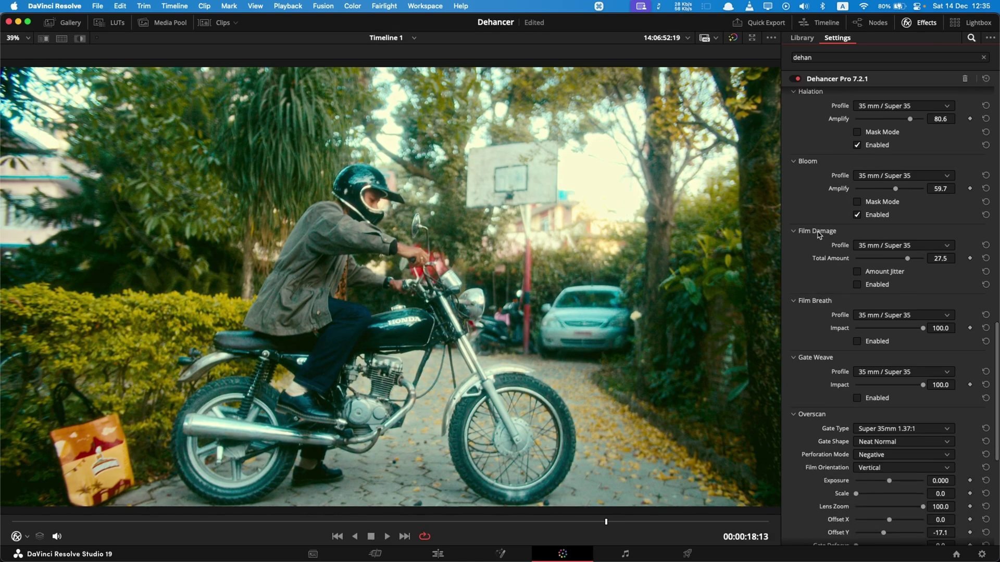
click(795, 231)
click(795, 246)
click(795, 262)
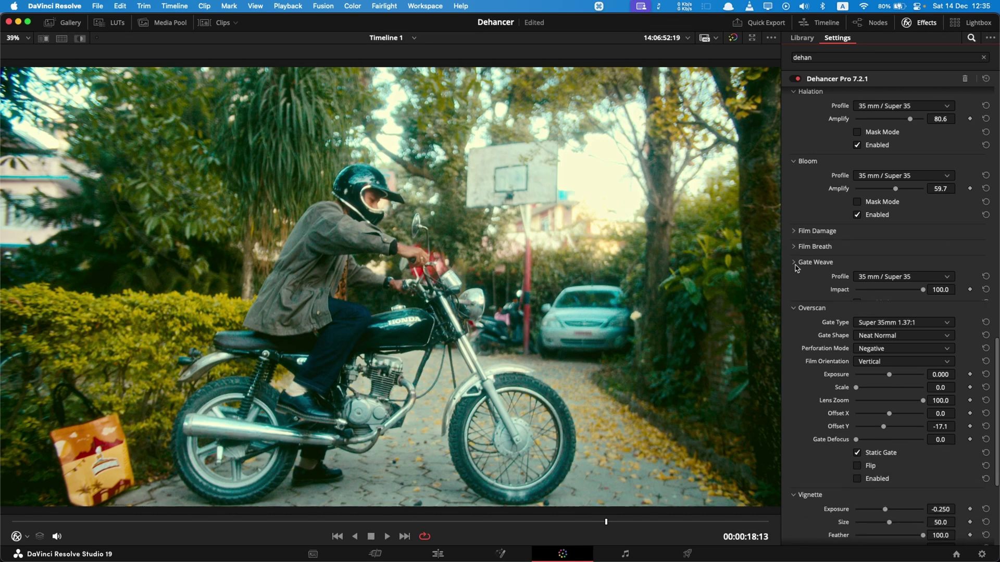
scroll(800, 287, down, 1)
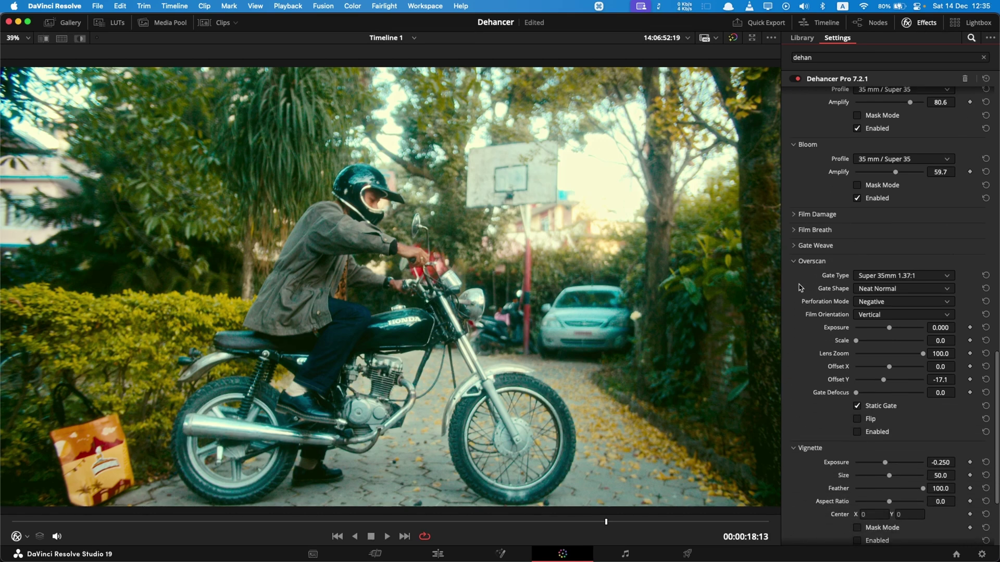
- Enable Overscan with gate type Super 8mm 1.33:1 and Exposure 1.349, and try a lower Lens Zoom before resetting it to 100.0
click(857, 432)
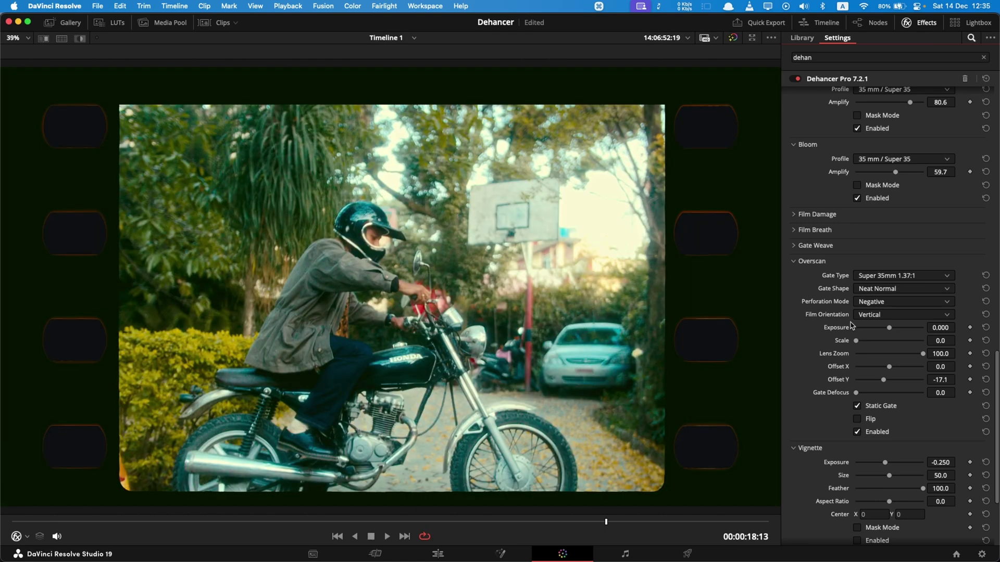
click(875, 275)
click(885, 290)
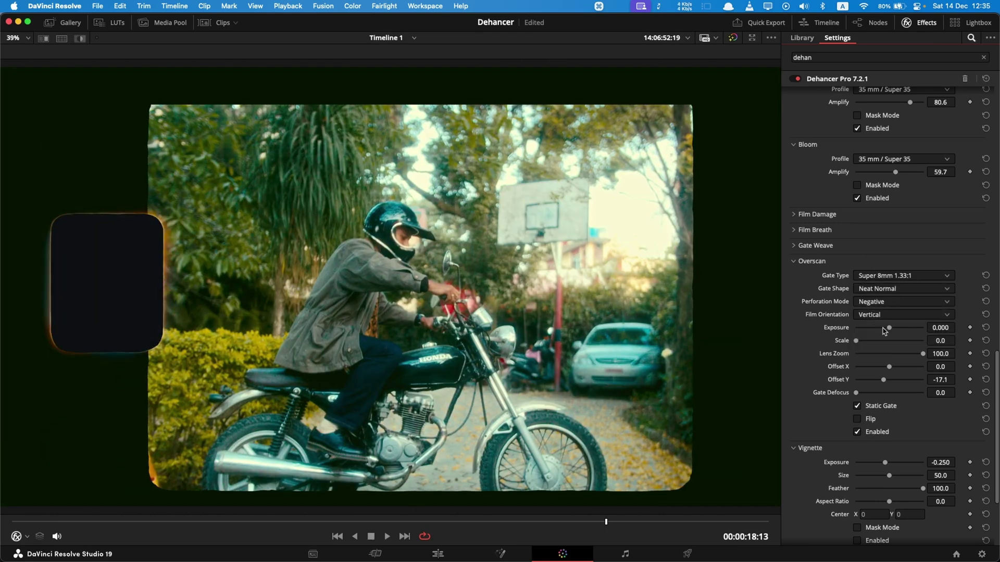
drag(888, 327, 912, 328)
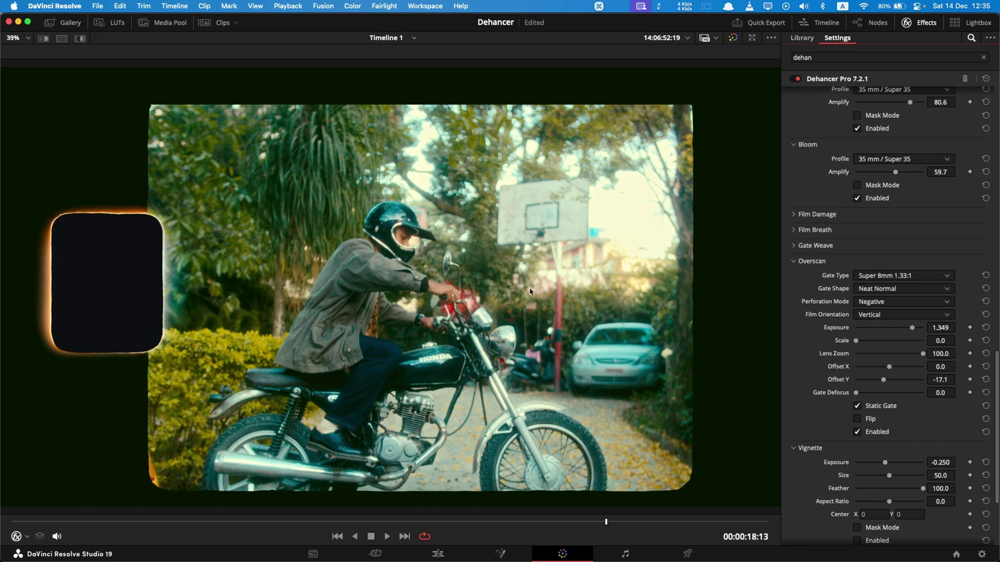
drag(921, 355, 897, 358)
double_click(896, 354)
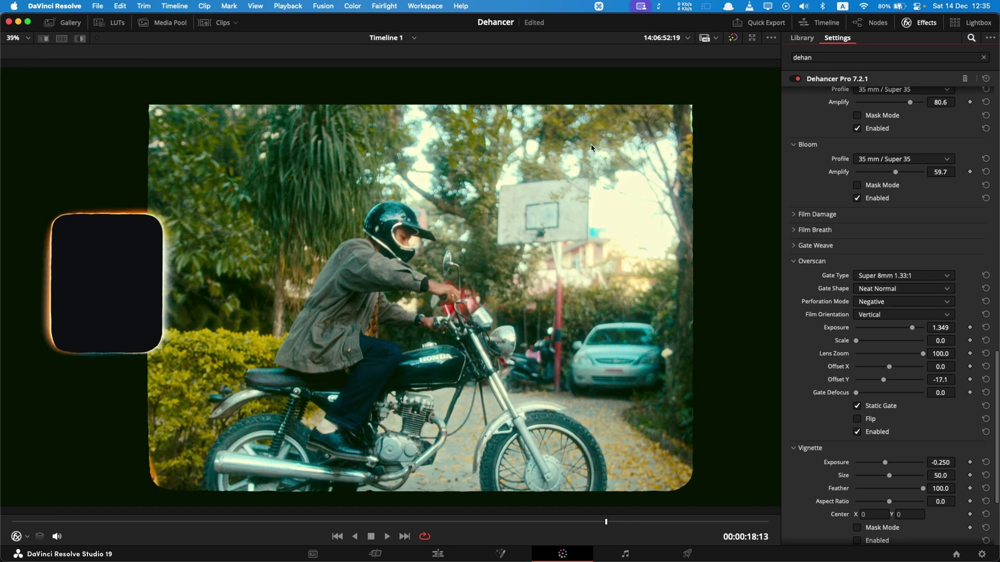
- Disable the Overscan module and collapse its settings
click(857, 432)
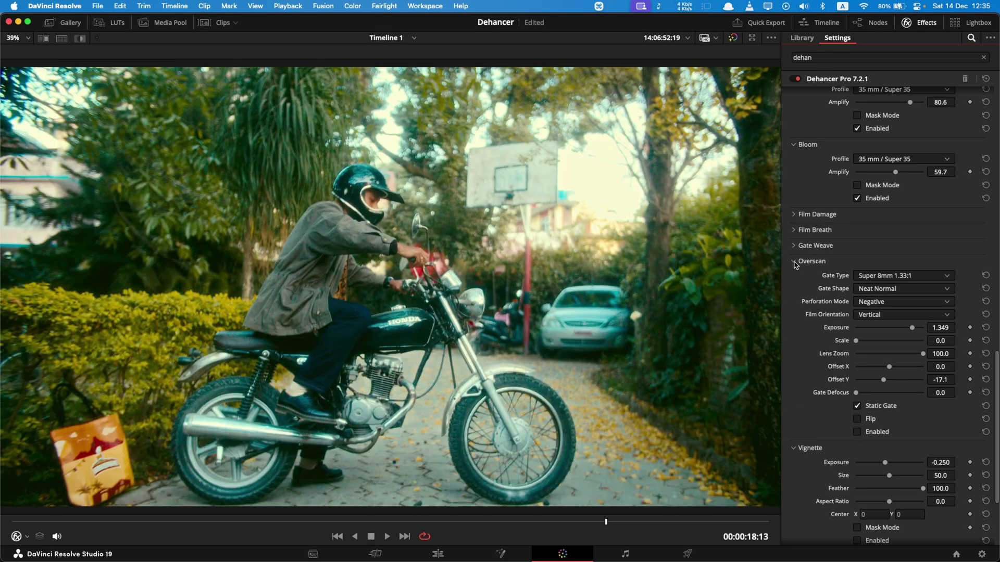
click(794, 261)
scroll(815, 322, up, 4)
scroll(815, 322, up, 1)
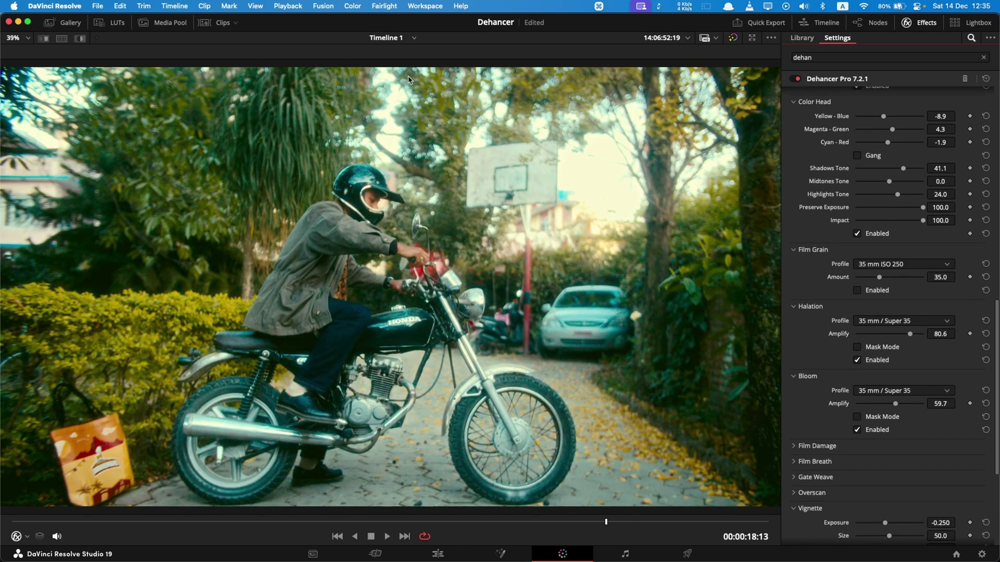
- Fit the frame in the viewer and set the LUT Generator's LUT Size to Normal (33x33x33)
click(23, 38)
click(17, 52)
scroll(801, 334, down, 15)
click(877, 452)
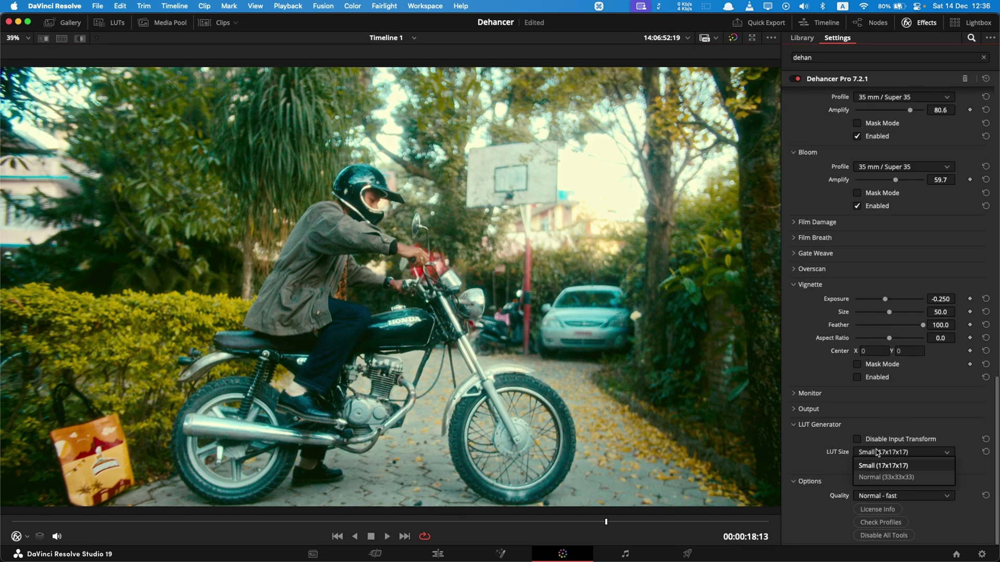
click(888, 477)
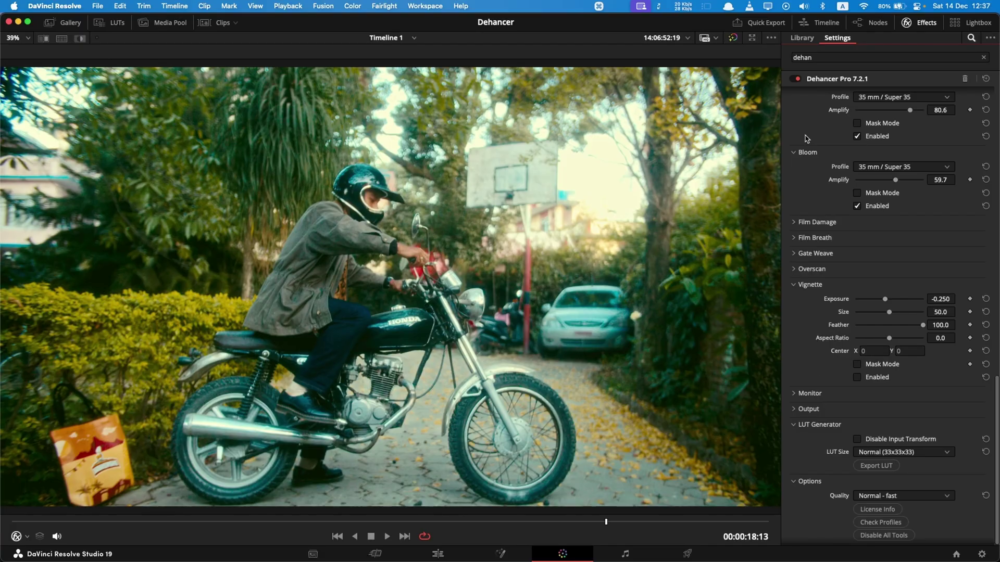
- Add a serial node after the Dehancer node and apply the Dehancer-Film_Gen5-Kodak_Ektar_100-33 LUT from Test Lut AJ to it
scroll(815, 162, up, 3)
key(shift+f)
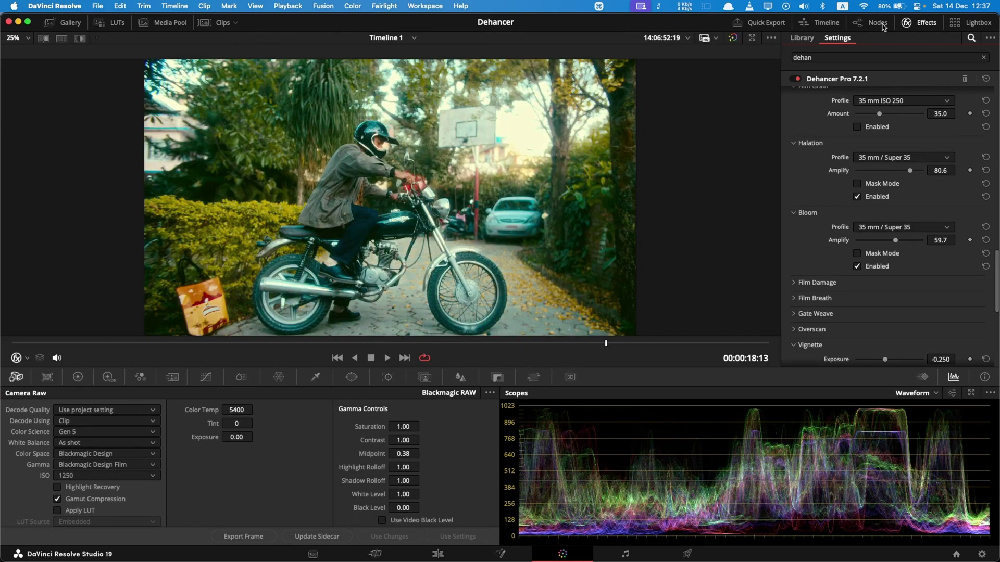
click(908, 24)
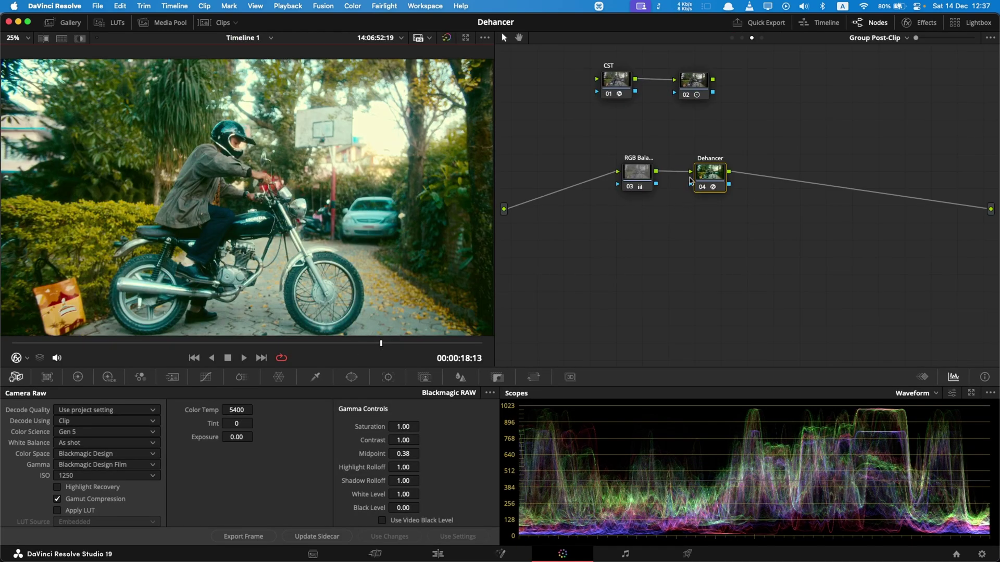
key(alt+s)
click(121, 26)
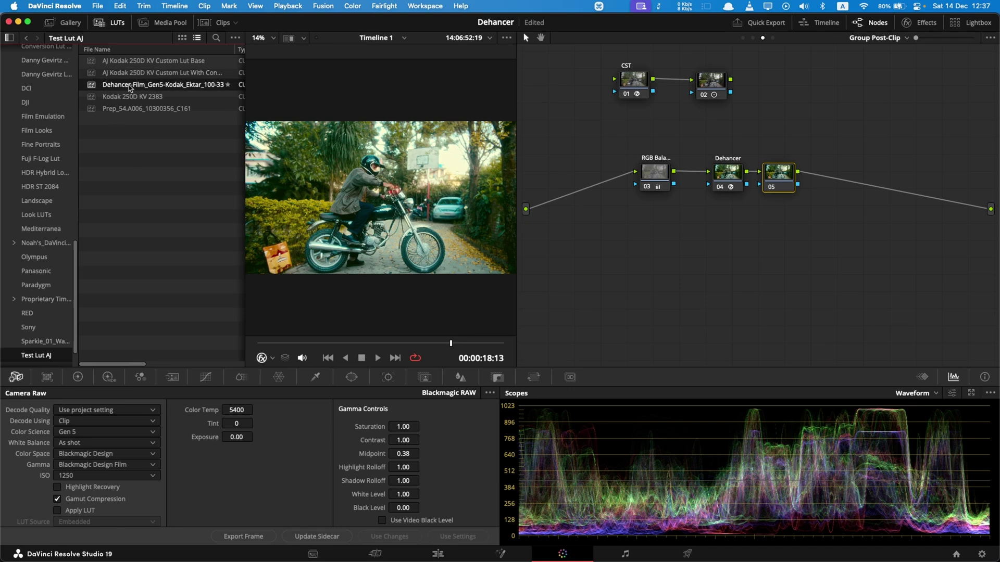
drag(121, 87, 776, 180)
- Compare the LUT node with the Dehancer node by disabling each in turn, leaving only the Dehancer node active
click(728, 173)
key(super+d)
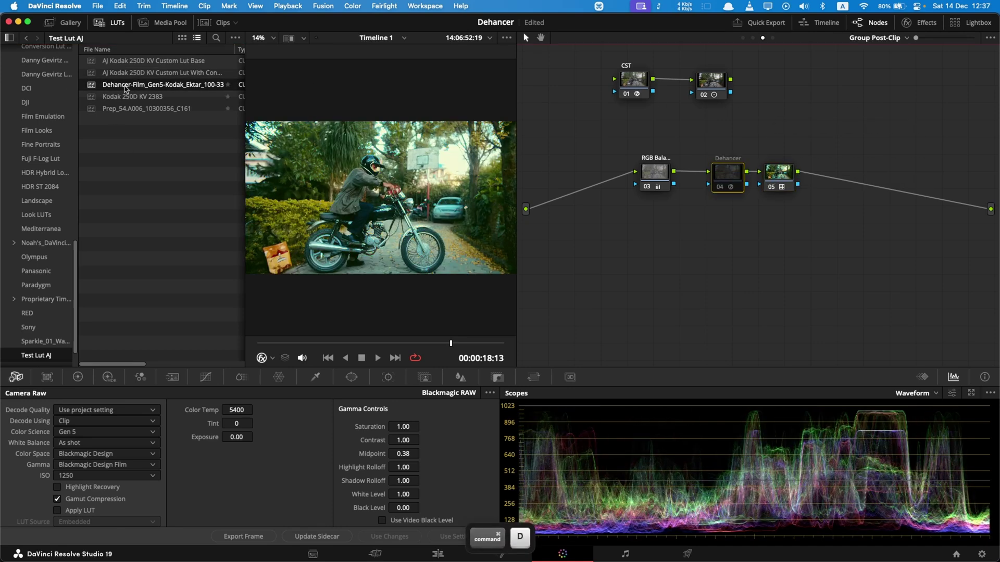
click(104, 23)
click(791, 181)
key(super+d)
click(731, 179)
key(super+d)
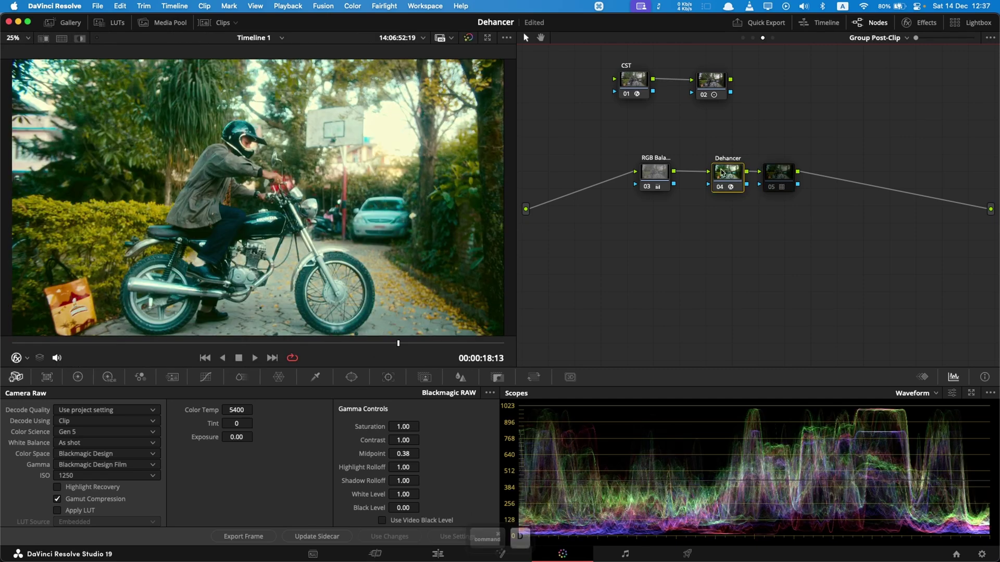
- Zoom in on the rider, disable the Dehancer node, and enable the LUT node to check the difference
scroll(230, 134, up, 5)
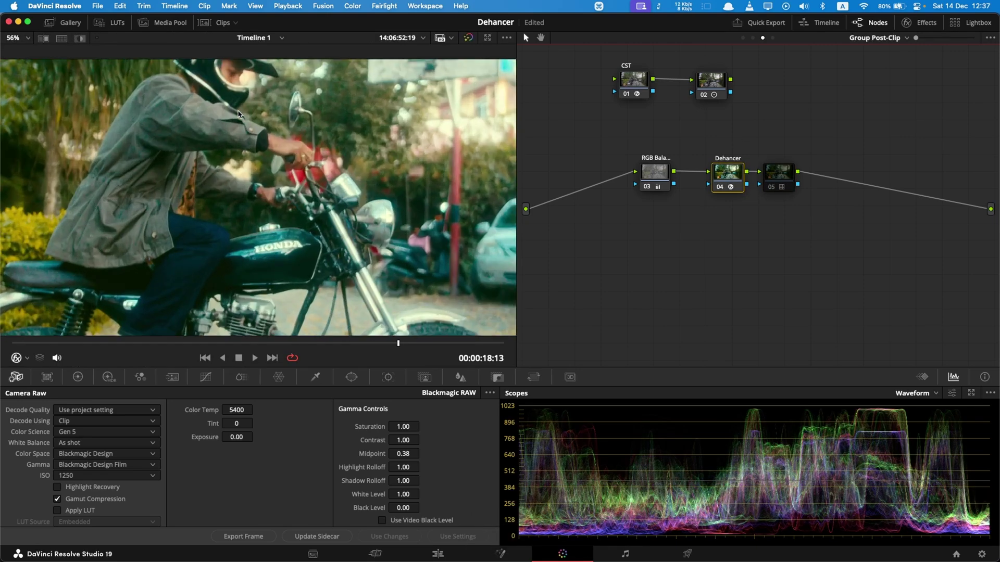
key(super+d)
click(775, 172)
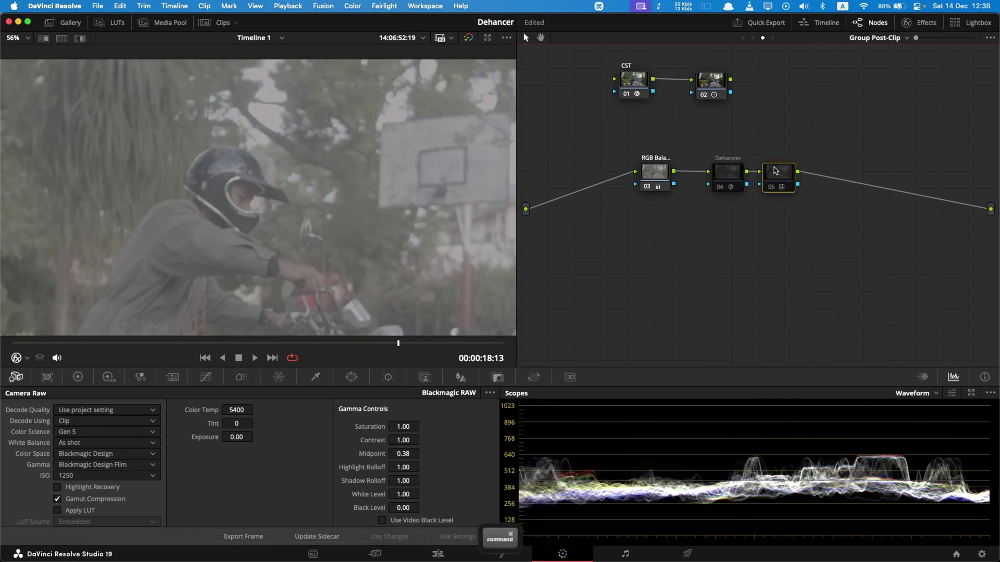
key(super+d)
key(super+d)
key(super+d)
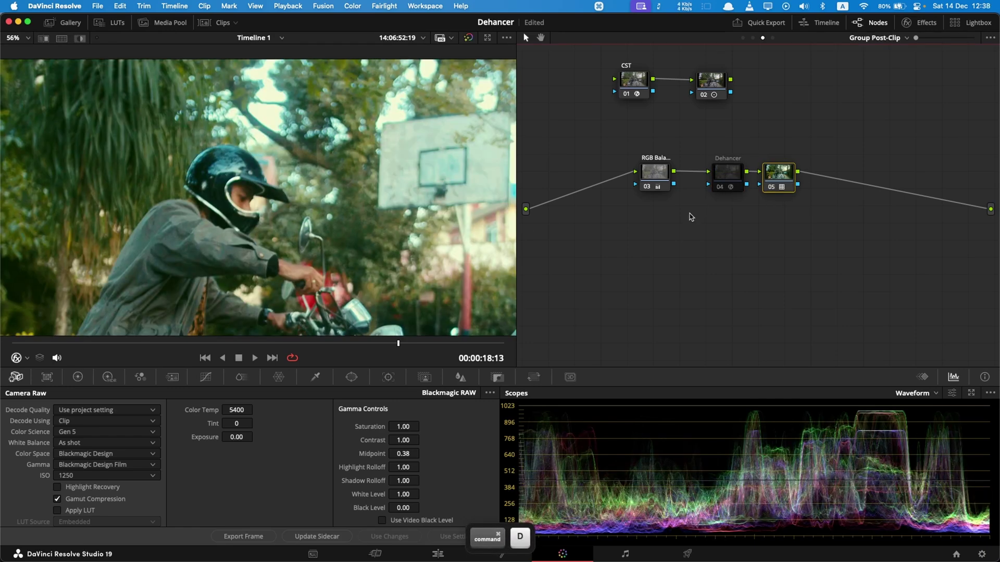
- Fit the frame in the viewer and play back the earlier clips with only the LUT node active
click(10, 37)
click(13, 67)
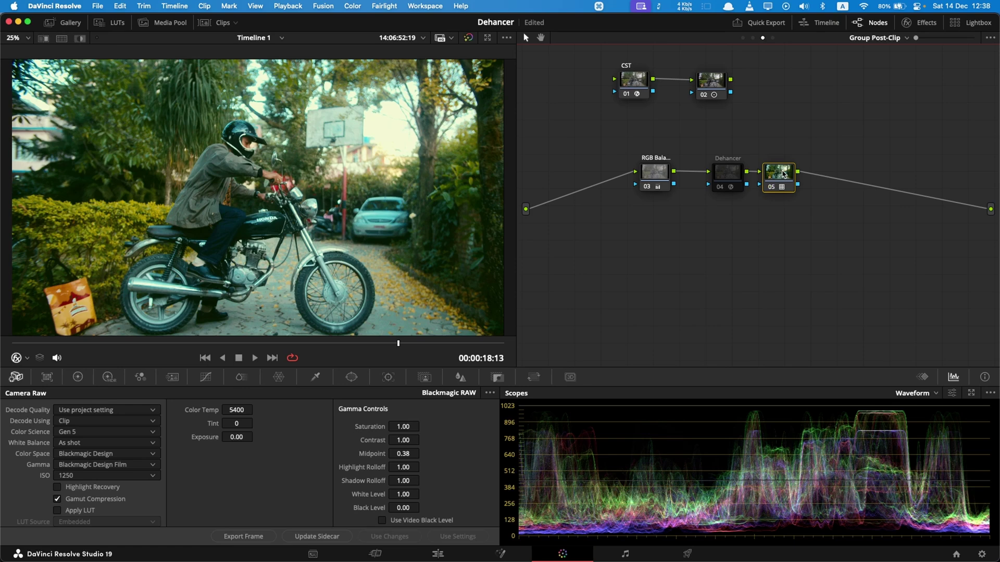
click(78, 343)
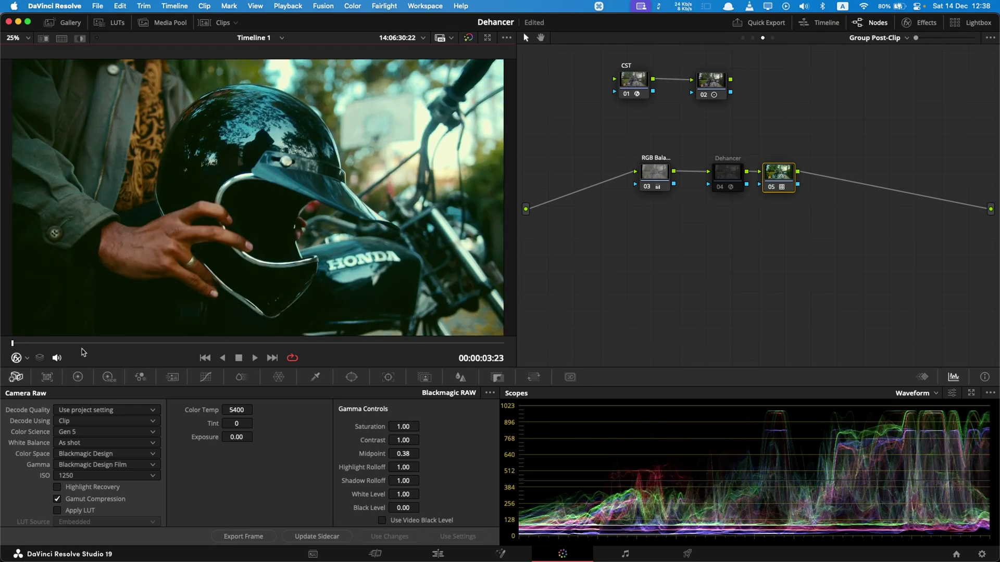
key(space)
drag(35, 343, 3, 339)
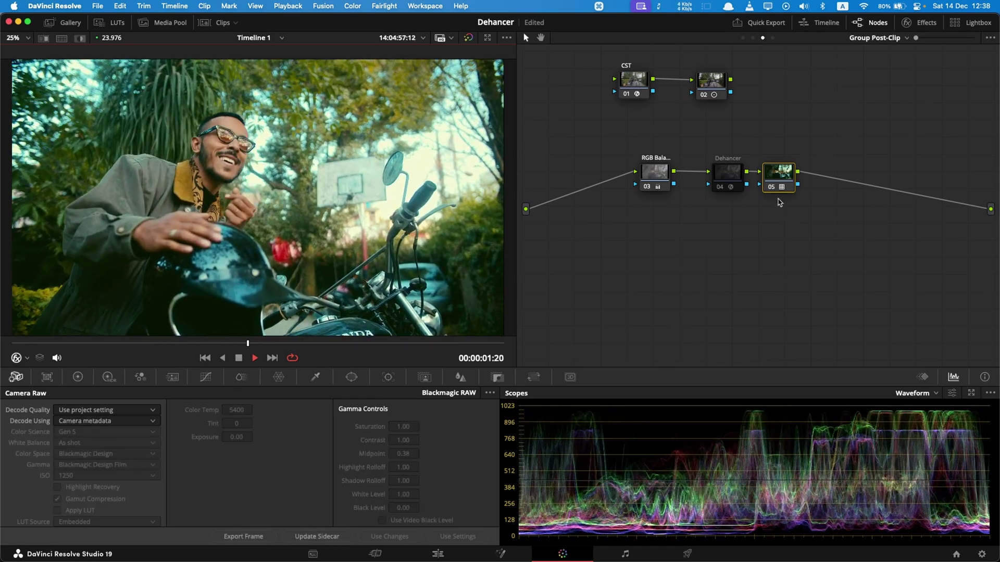
key(space)
- Enable the Dehancer node, disable the LUT node, and play the clip of the smiling man to compare
click(727, 174)
key(super+d)
click(779, 176)
key(super+d)
key(space)
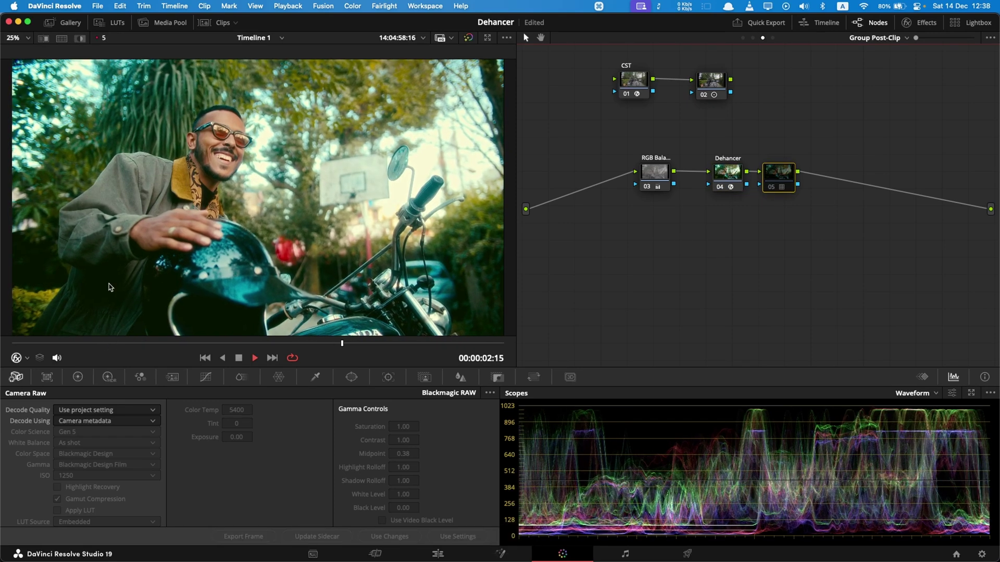
key(space)
click(388, 343)
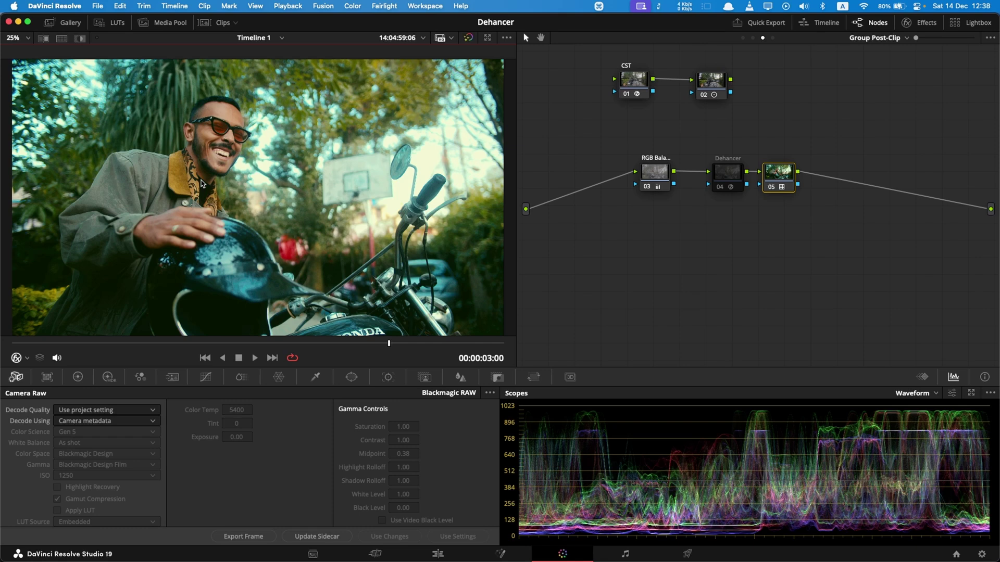
- Disable the LUT node, enable the Dehancer node, and show its effect settings beside an enlarged viewer
key(shift+d)
click(729, 177)
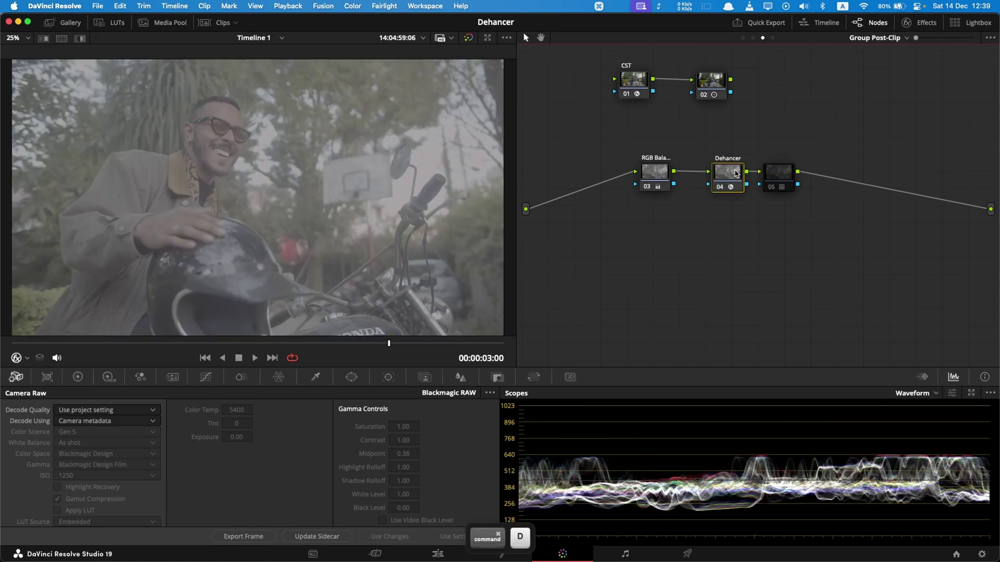
key(shift+d)
key(alt+f)
click(922, 22)
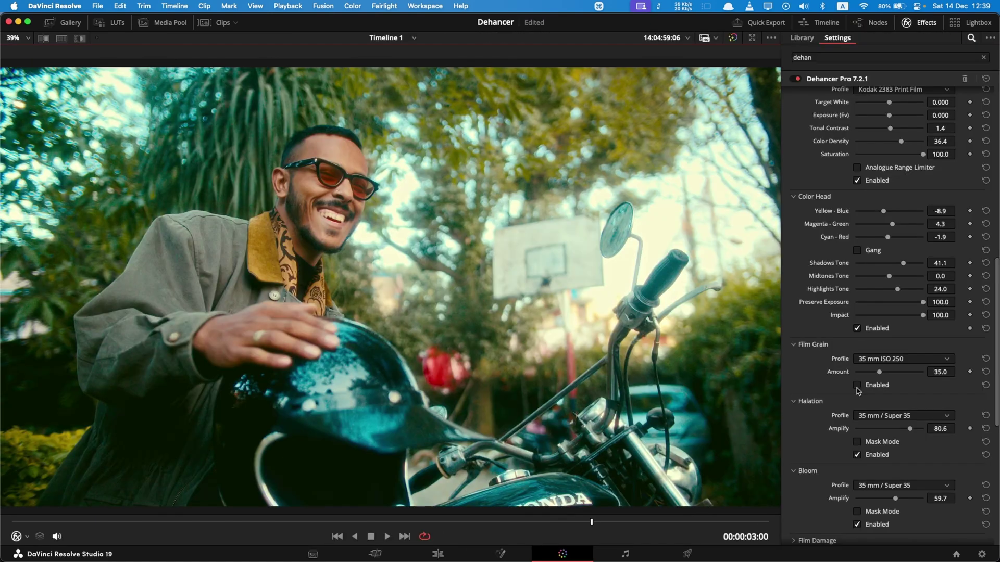
- Fit the frame and play the Dehancer-graded clip full screen
key(shift+4)
key(shift+z)
key(super+f)
key(space)
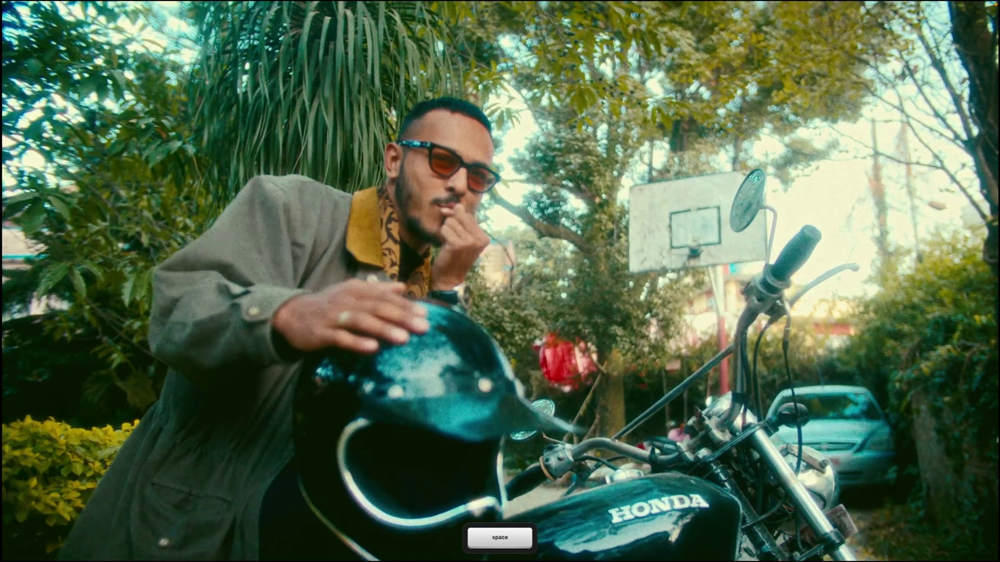